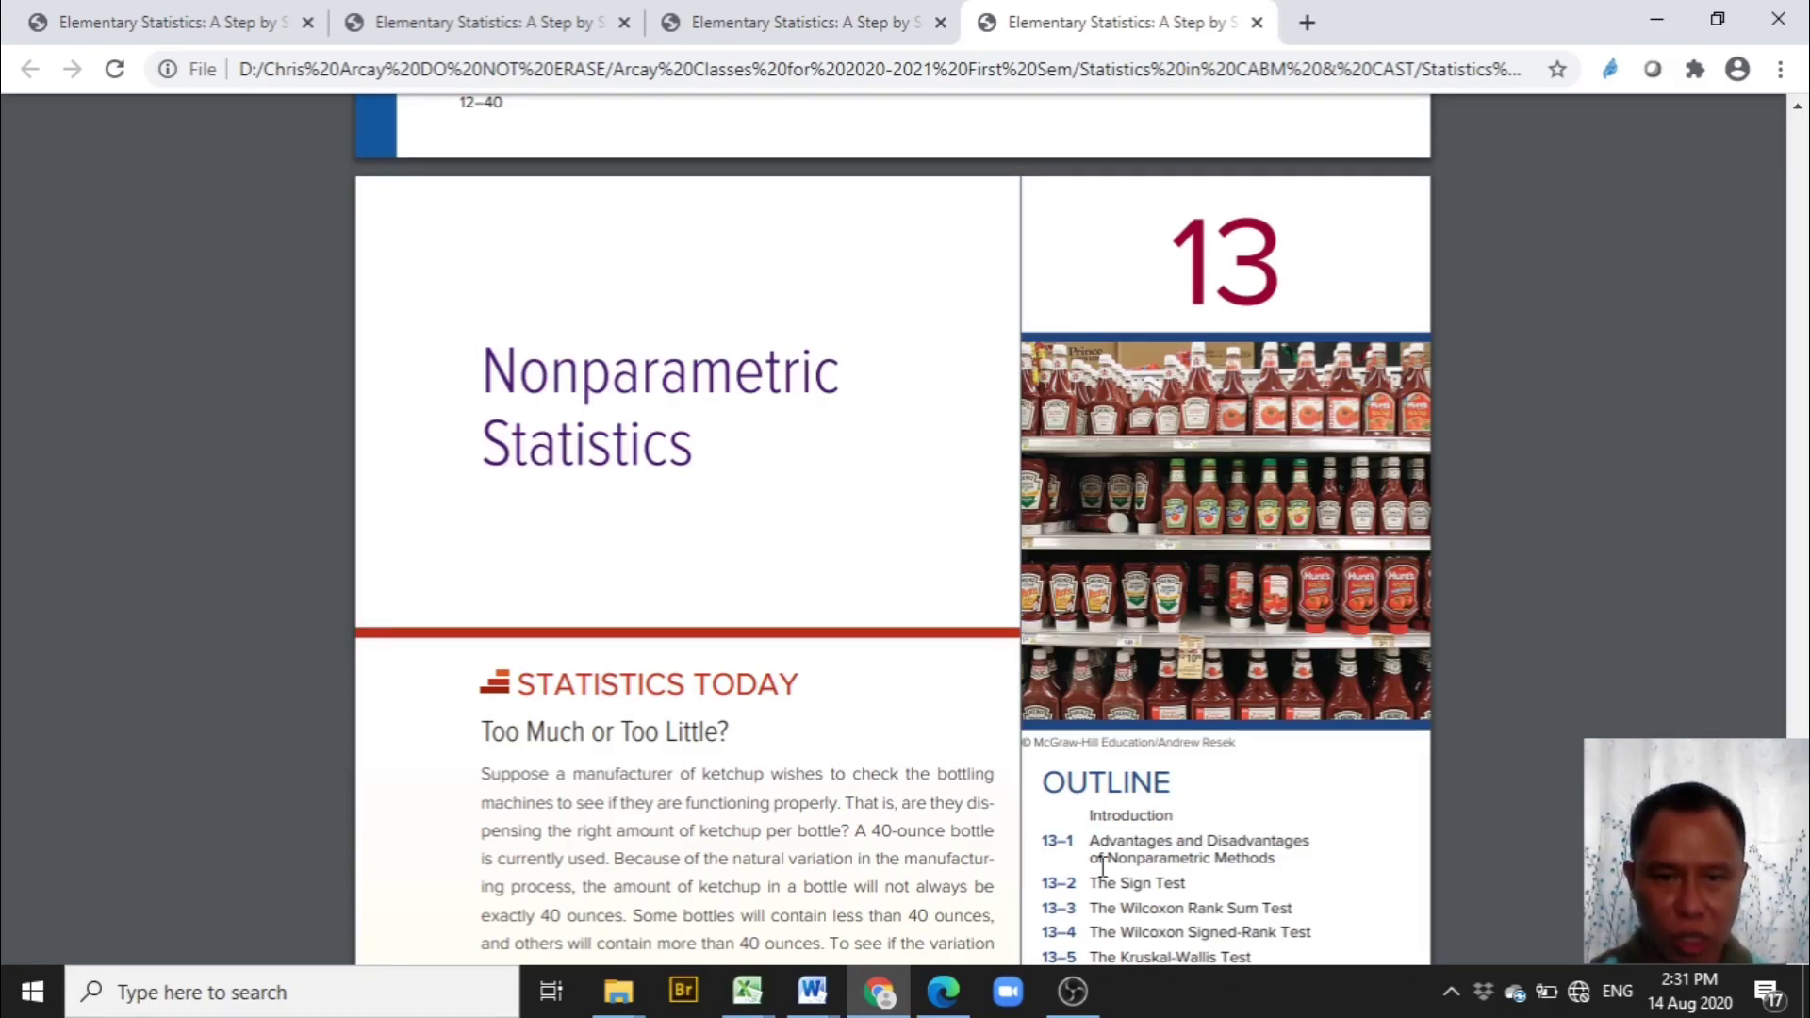
Show Example 13-3, Ear Infections in Swimmers, with its before-and-after table in the Chrome PDF.
{"action": "left_click", "coordinate": [819, 19]}
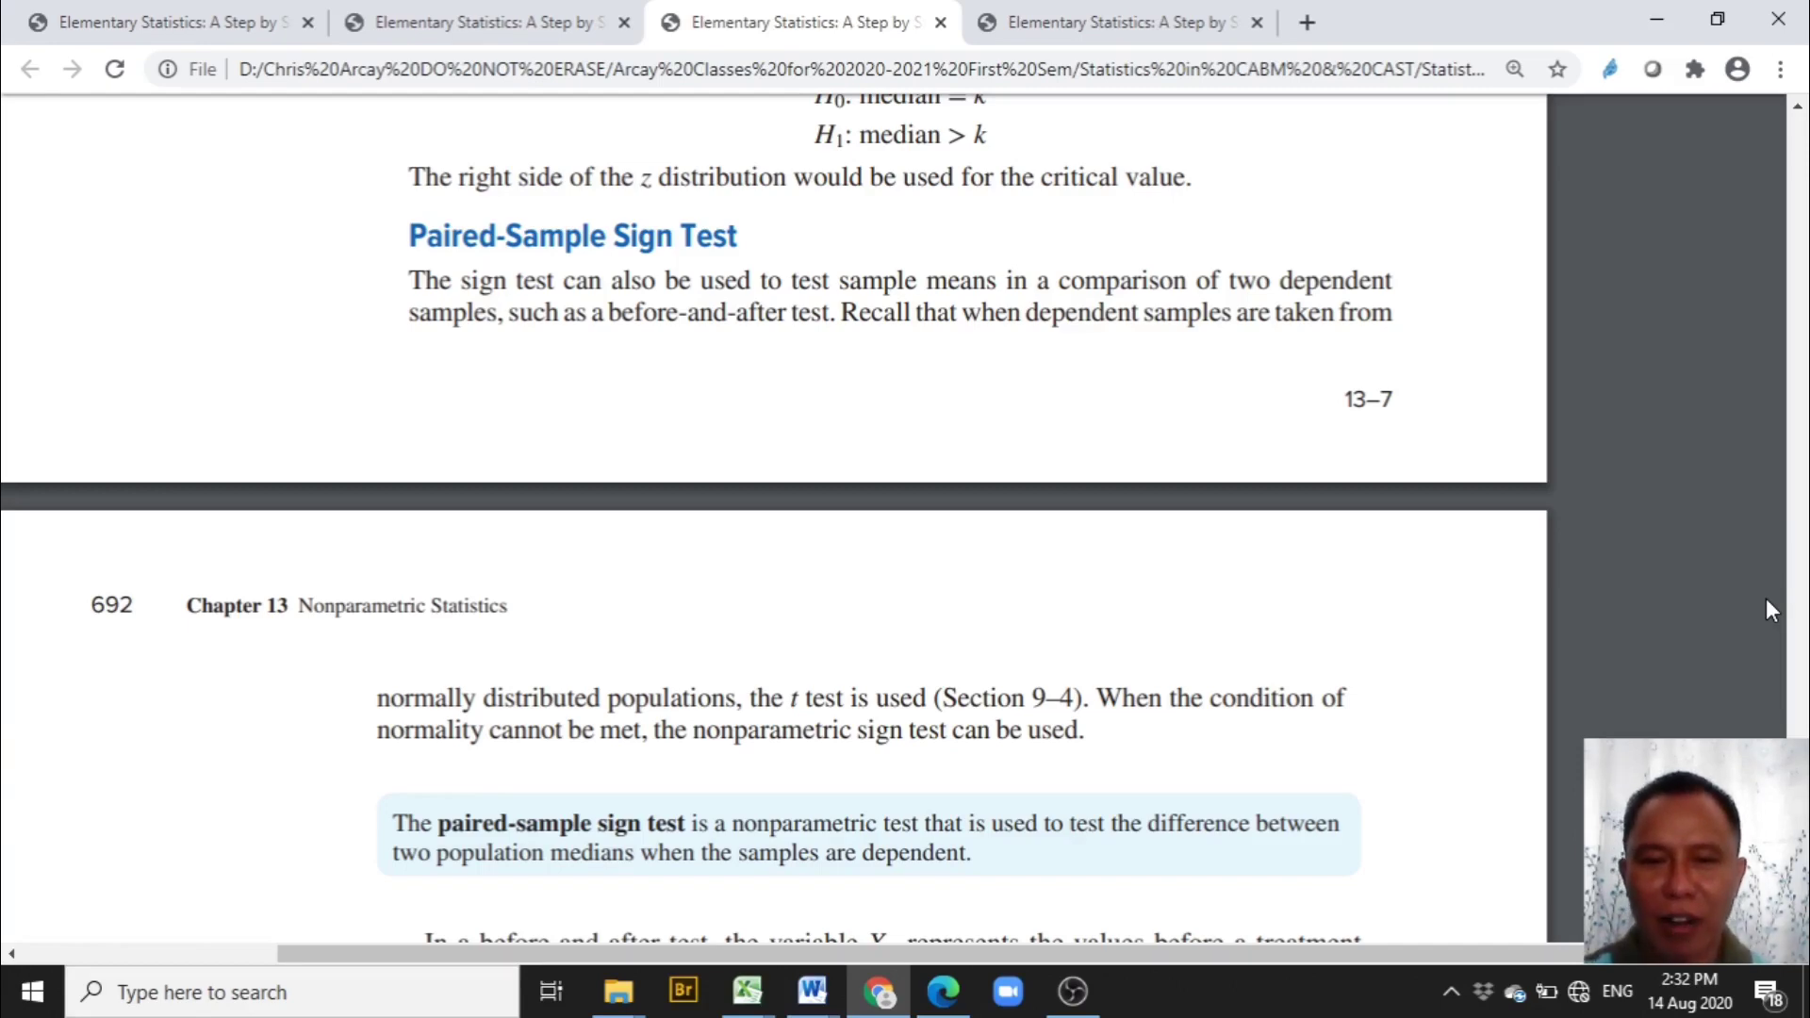
{"action": "left_click", "coordinate": [482, 27]}
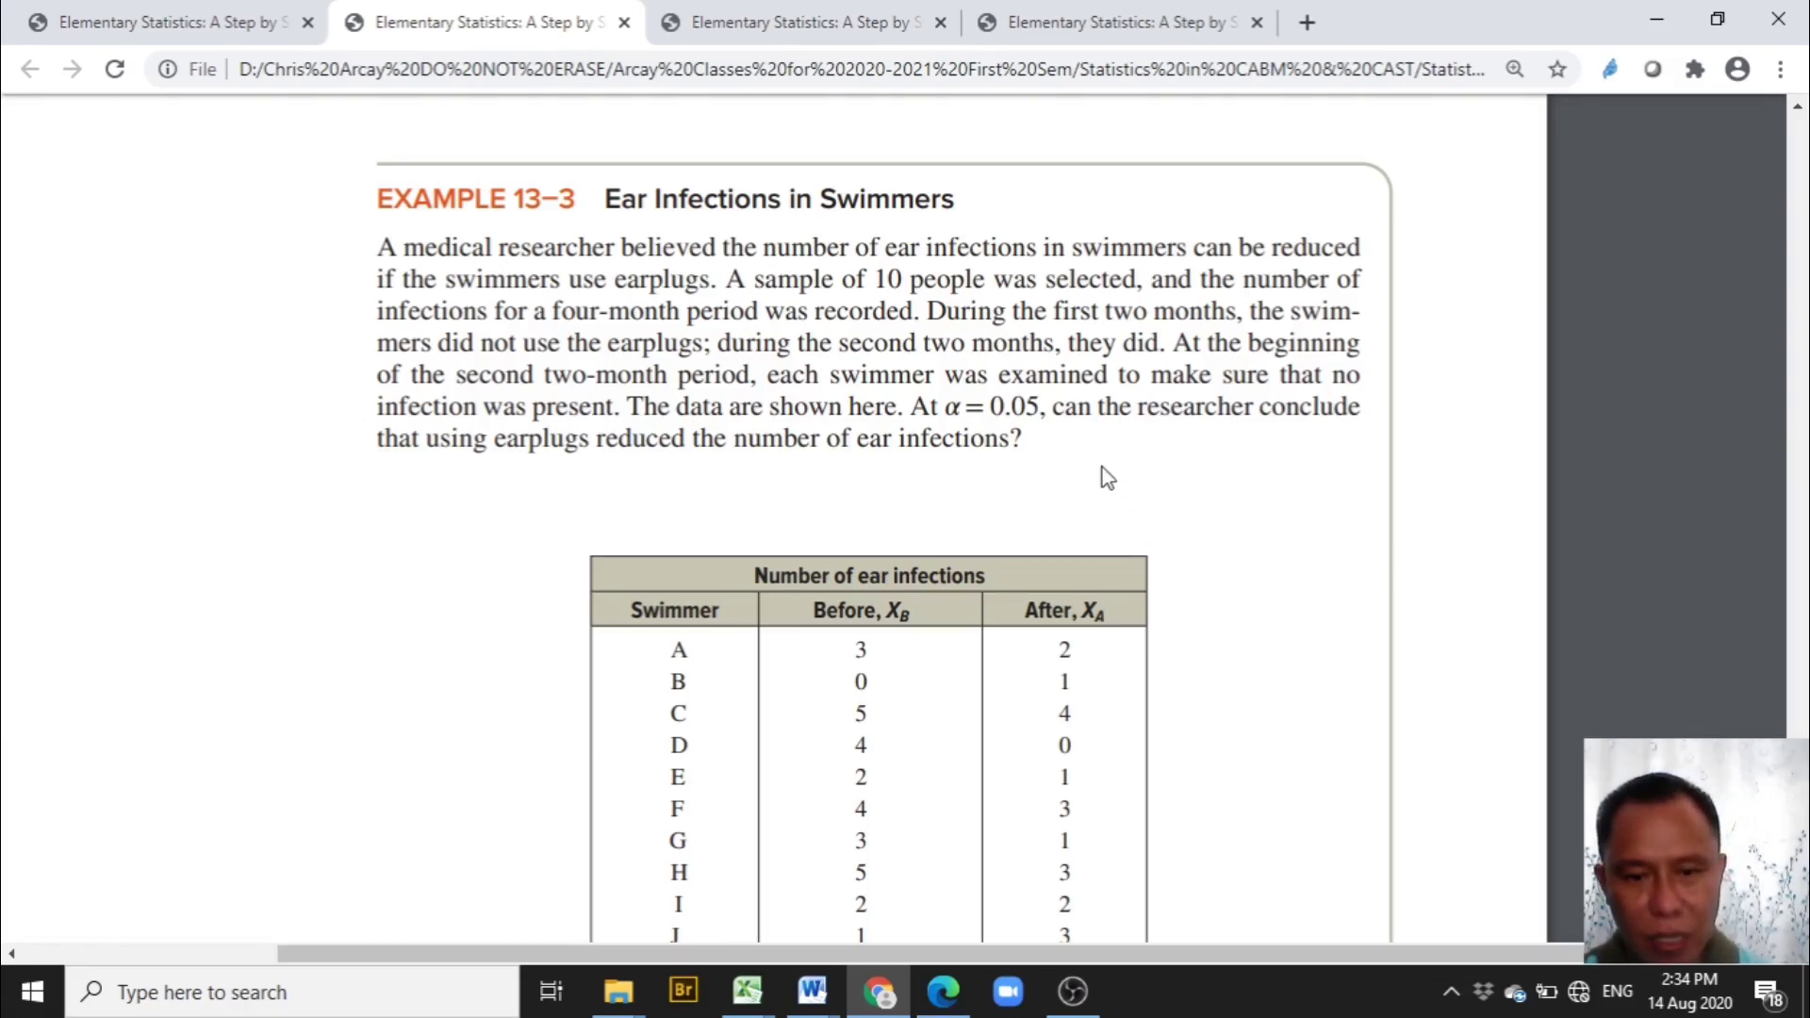
Switch to Excel to reach the blank Sign Test for Paired-Samples Template workbook.
{"action": "left_click", "coordinate": [748, 994]}
Bring the Sign Test template forward and scroll through its empty data-entry sheet.
{"action": "left_click", "coordinate": [898, 929]}
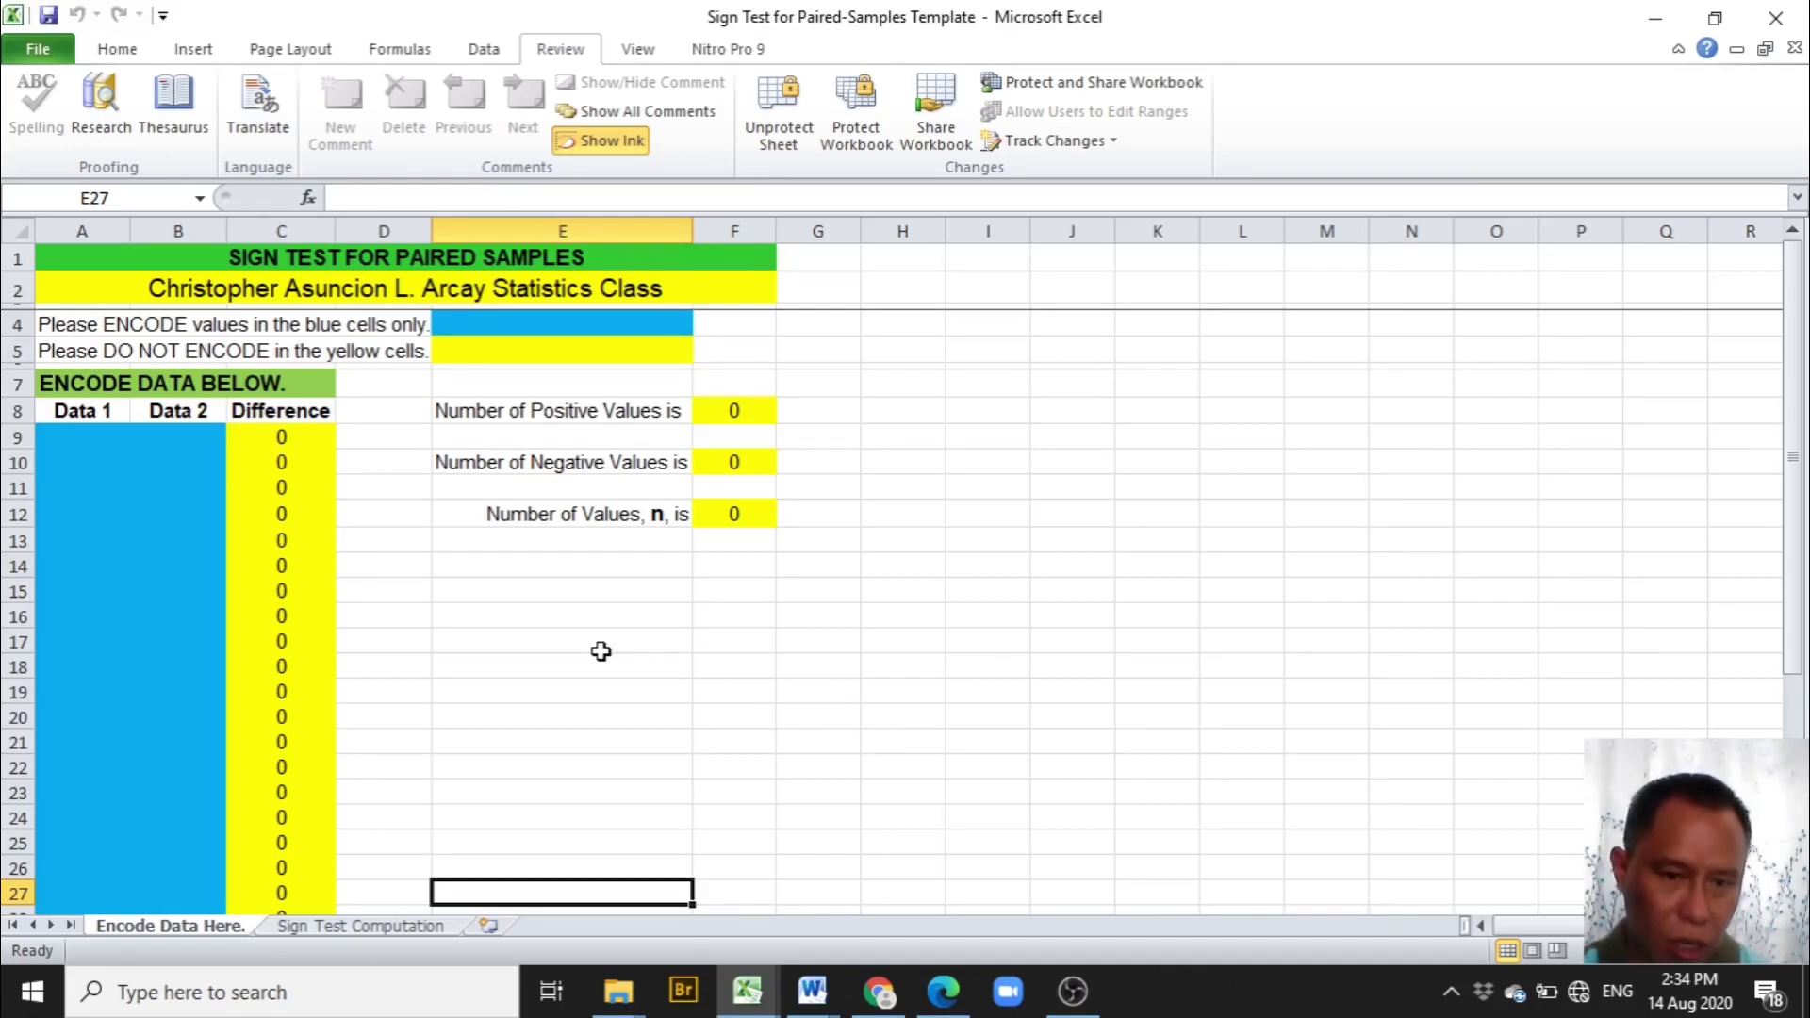
{"action": "scroll", "coordinate": [600, 651], "scroll_direction": "down", "scroll_amount": 3}
{"action": "scroll", "coordinate": [601, 652], "scroll_direction": "up", "scroll_amount": 3}
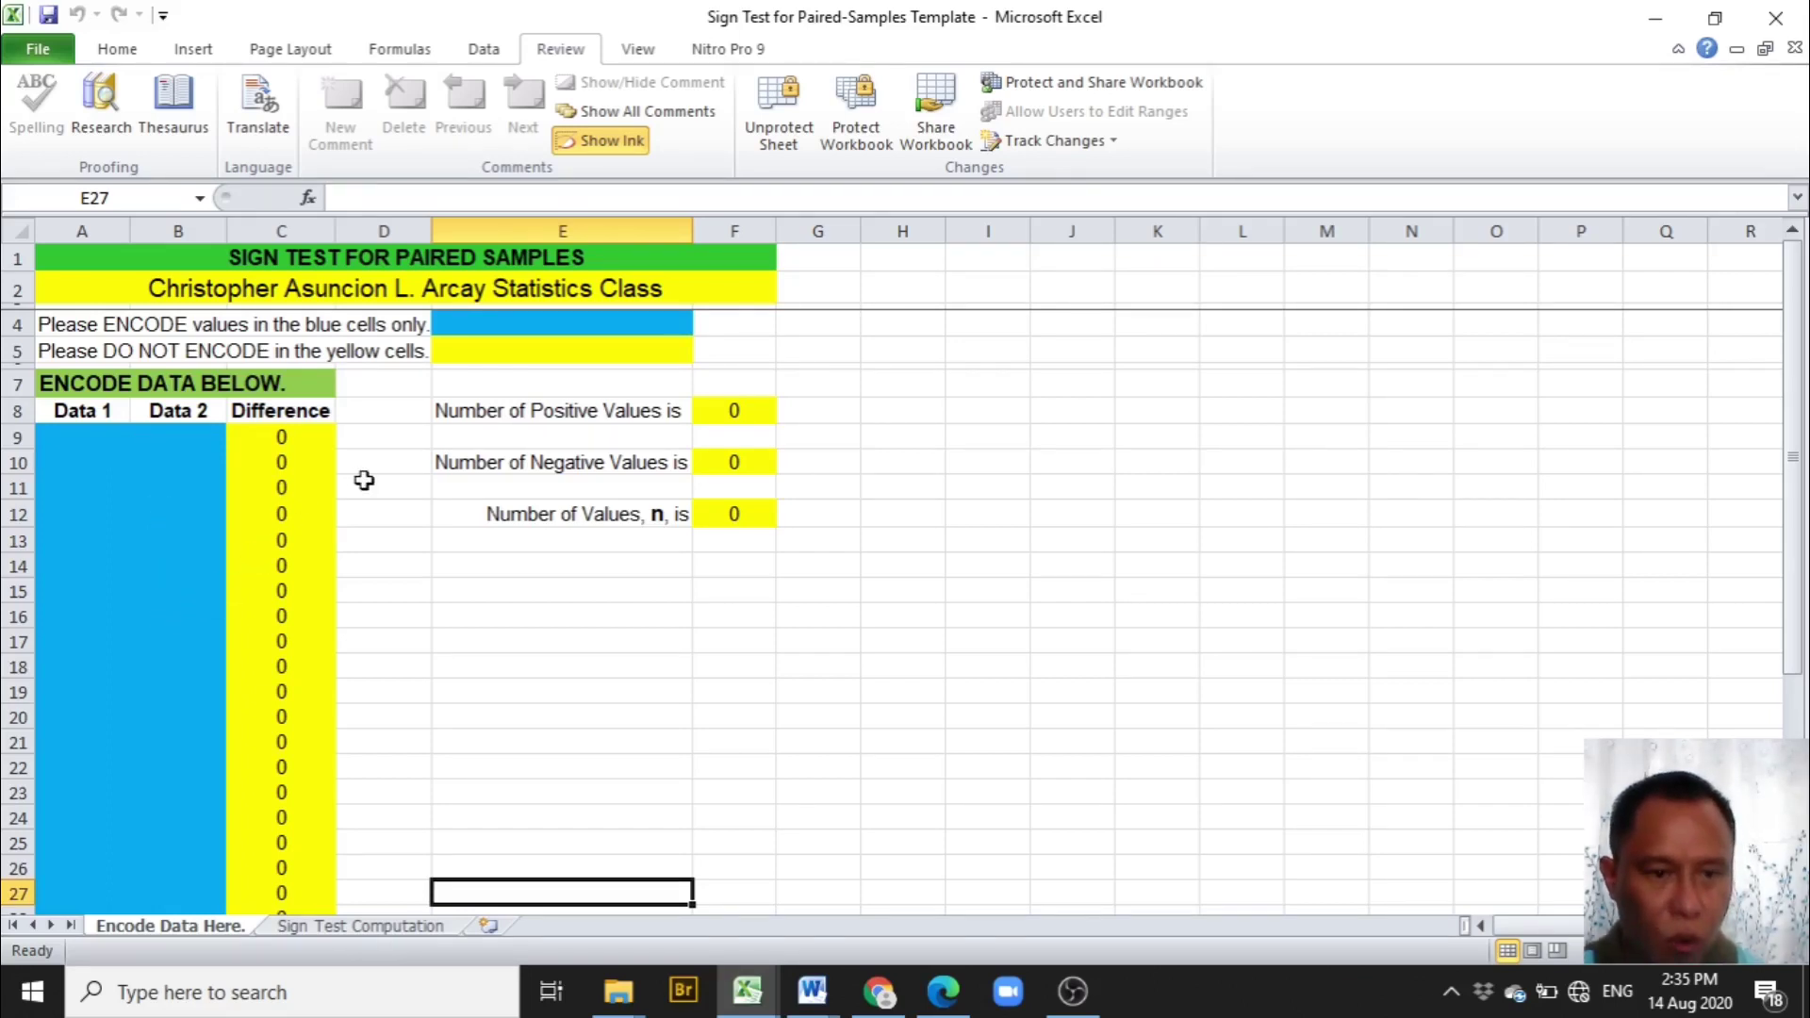
{"action": "scroll", "coordinate": [364, 480], "scroll_direction": "down", "scroll_amount": 5}
{"action": "scroll", "coordinate": [364, 480], "scroll_direction": "up", "scroll_amount": 5}
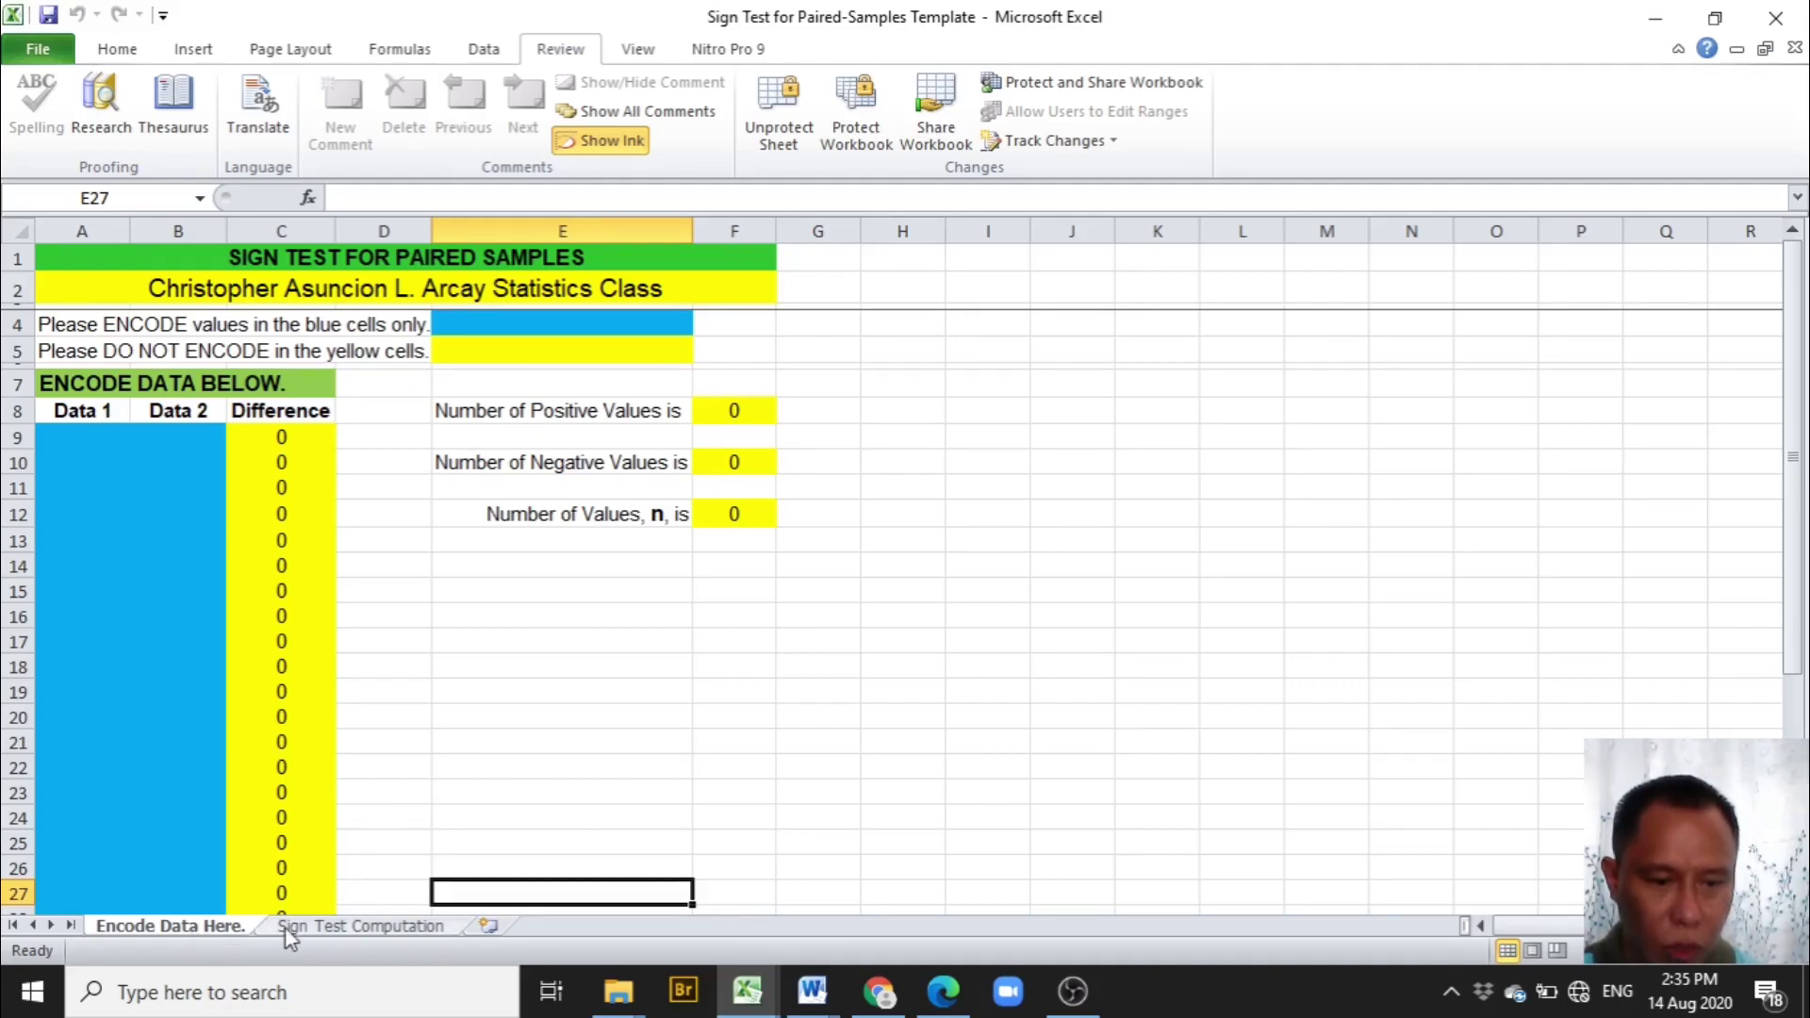
Compare the Encode Data Here. and Sign Test Computation sheets.
{"action": "left_click", "coordinate": [355, 926]}
{"action": "left_click", "coordinate": [190, 924]}
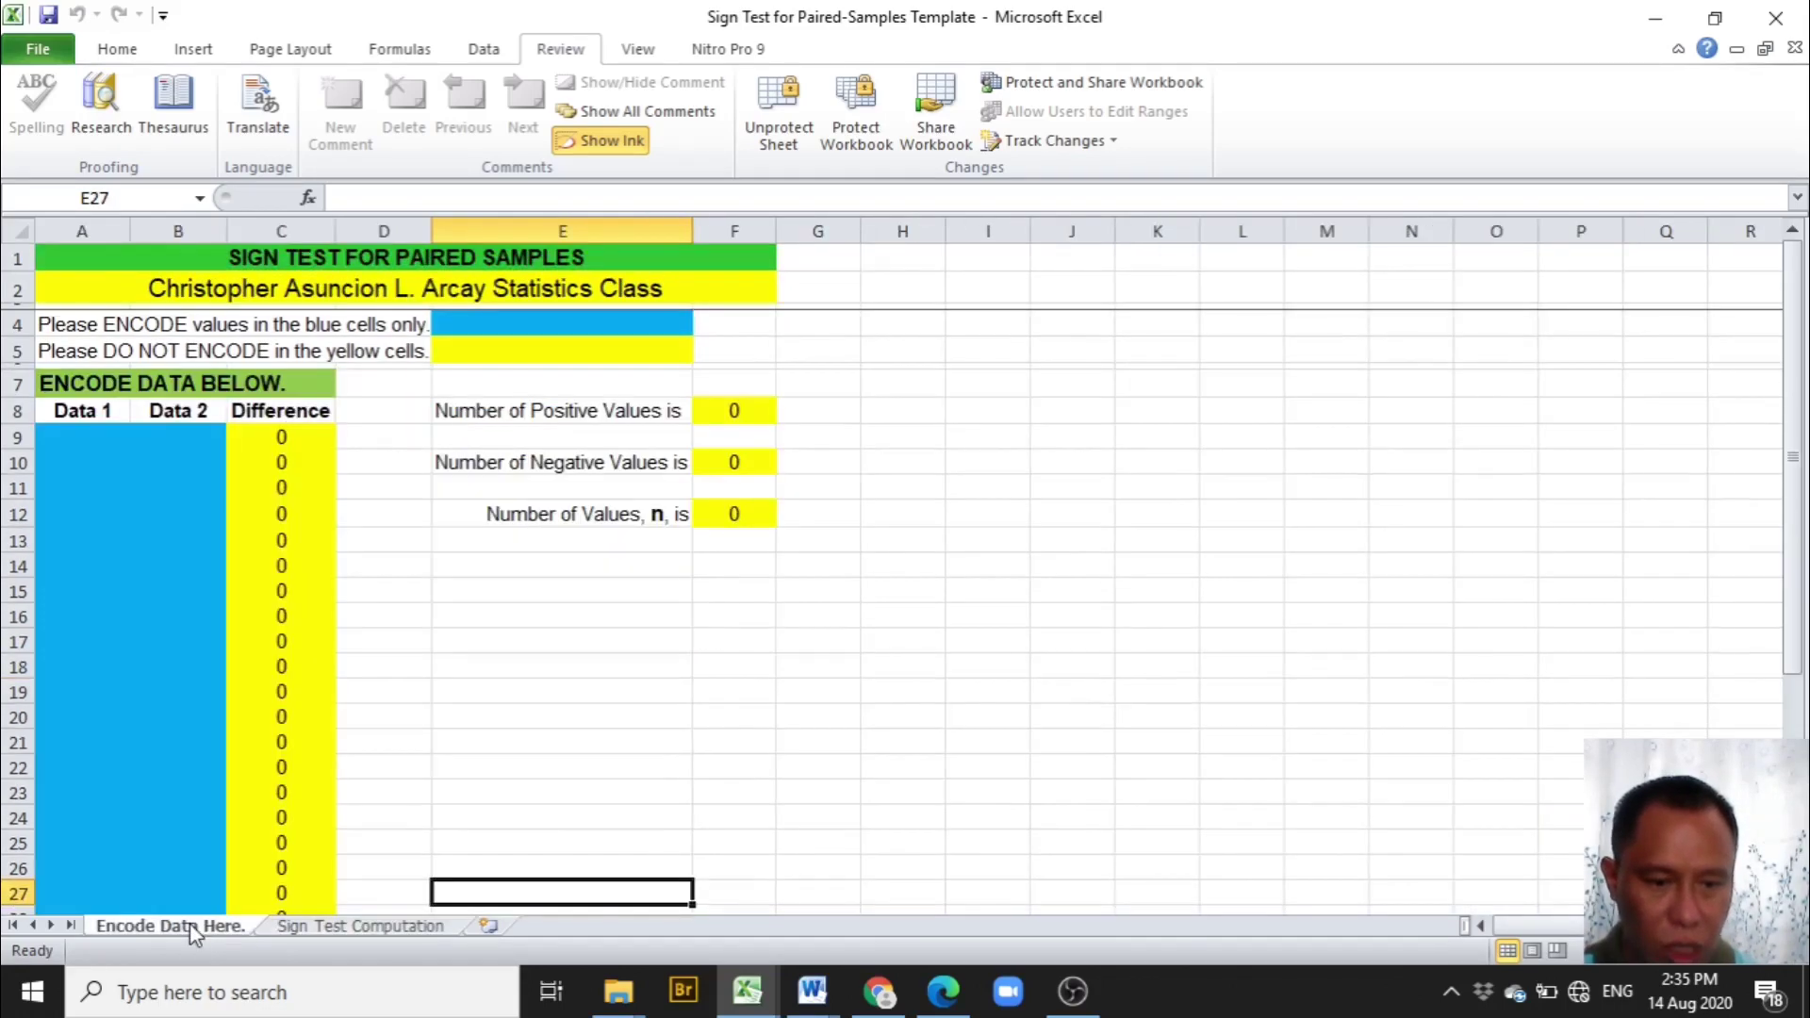
{"action": "left_click", "coordinate": [310, 928]}
{"action": "left_click", "coordinate": [215, 927]}
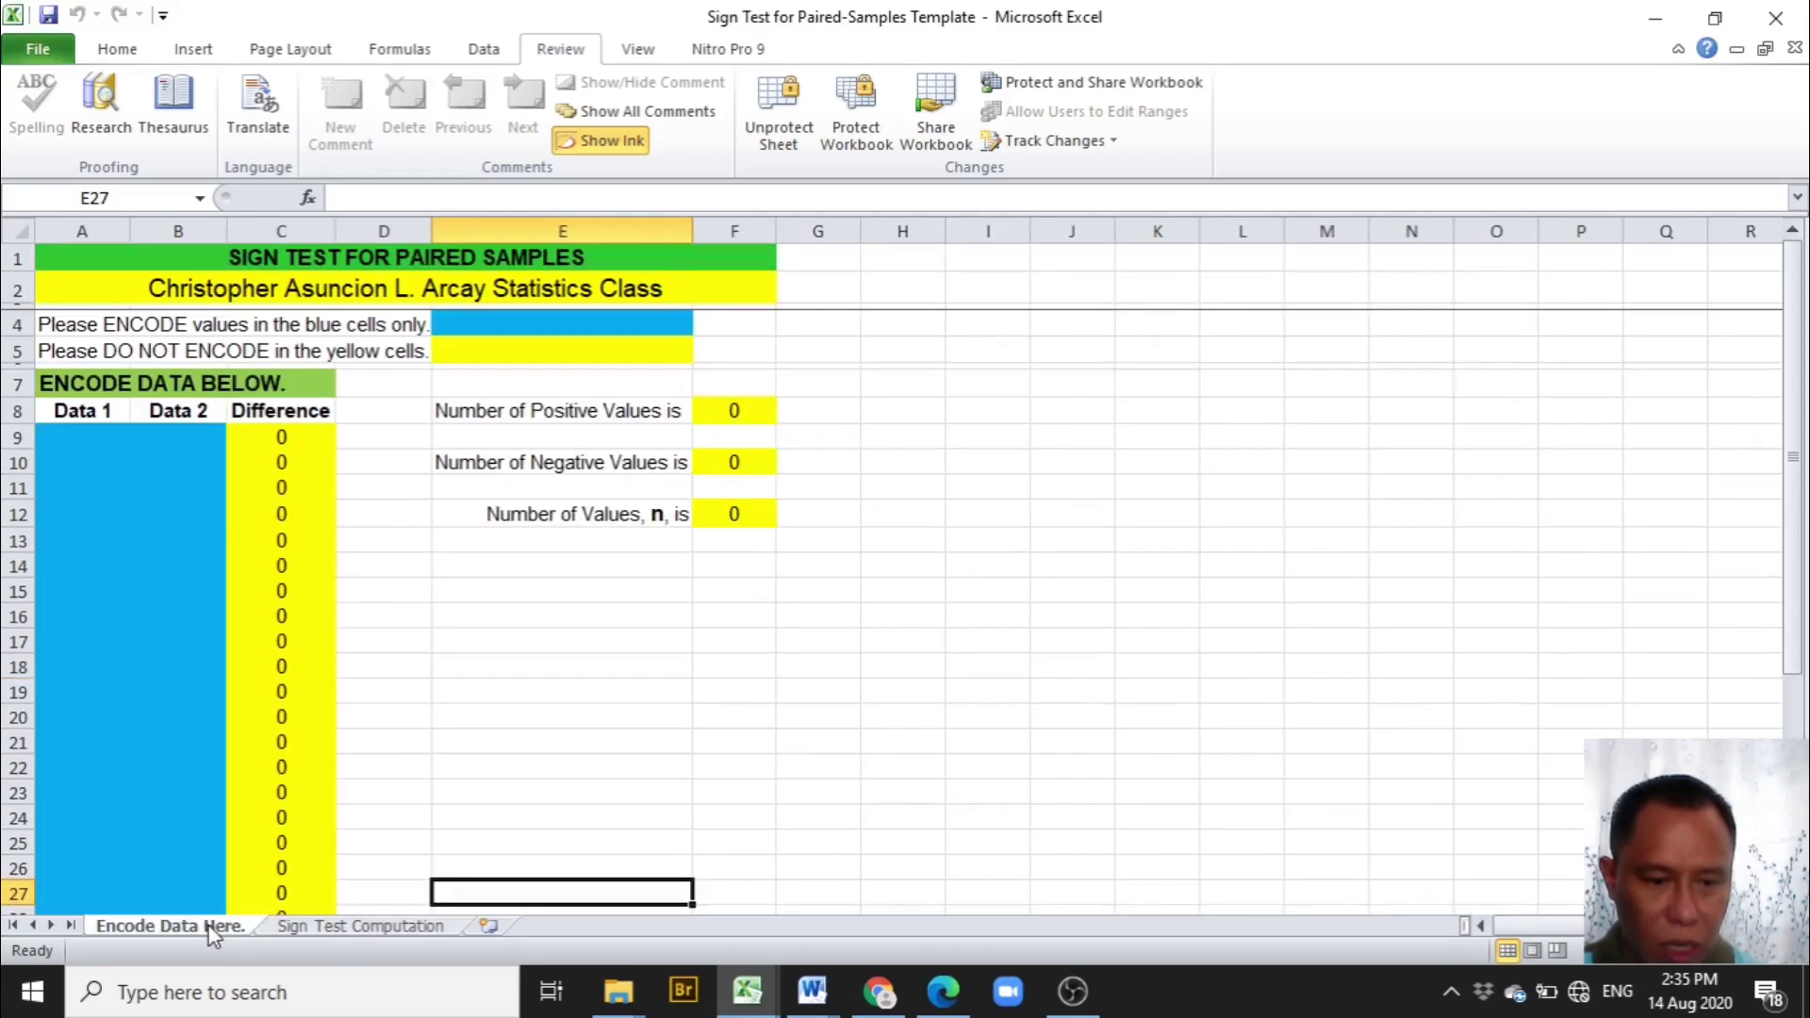
{"action": "left_click", "coordinate": [298, 929]}
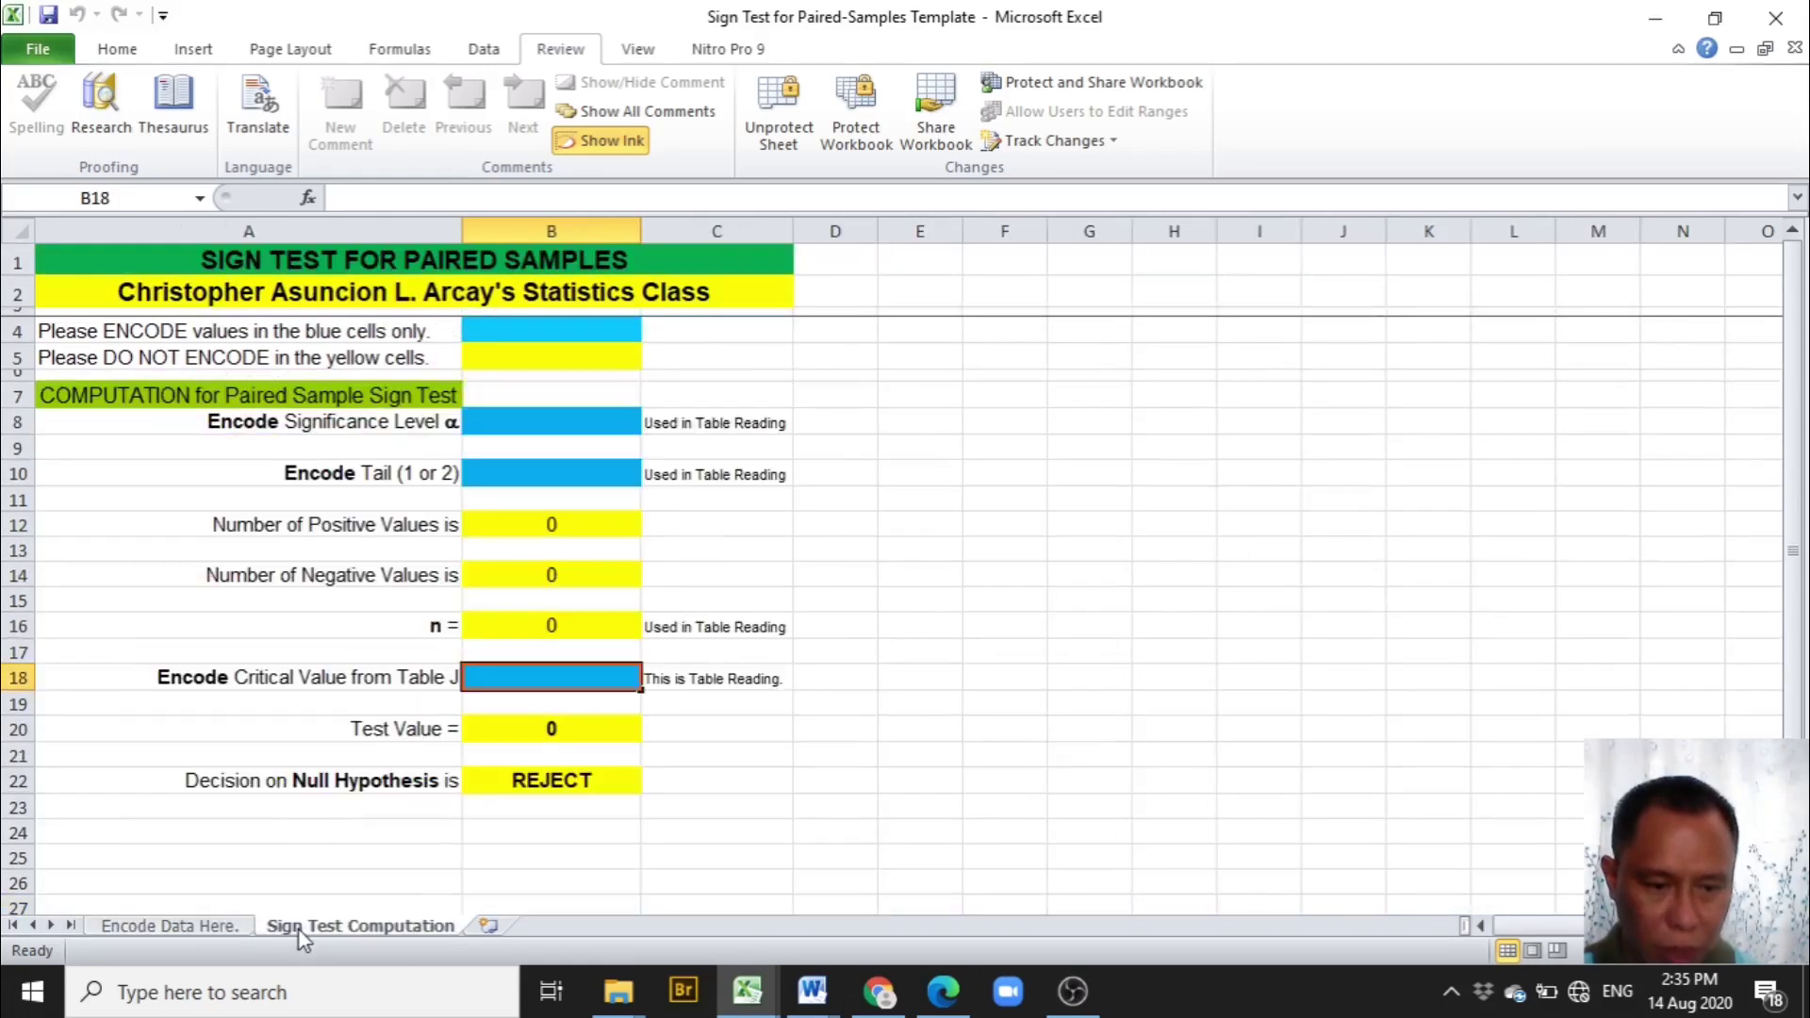
{"action": "left_click", "coordinate": [199, 928]}
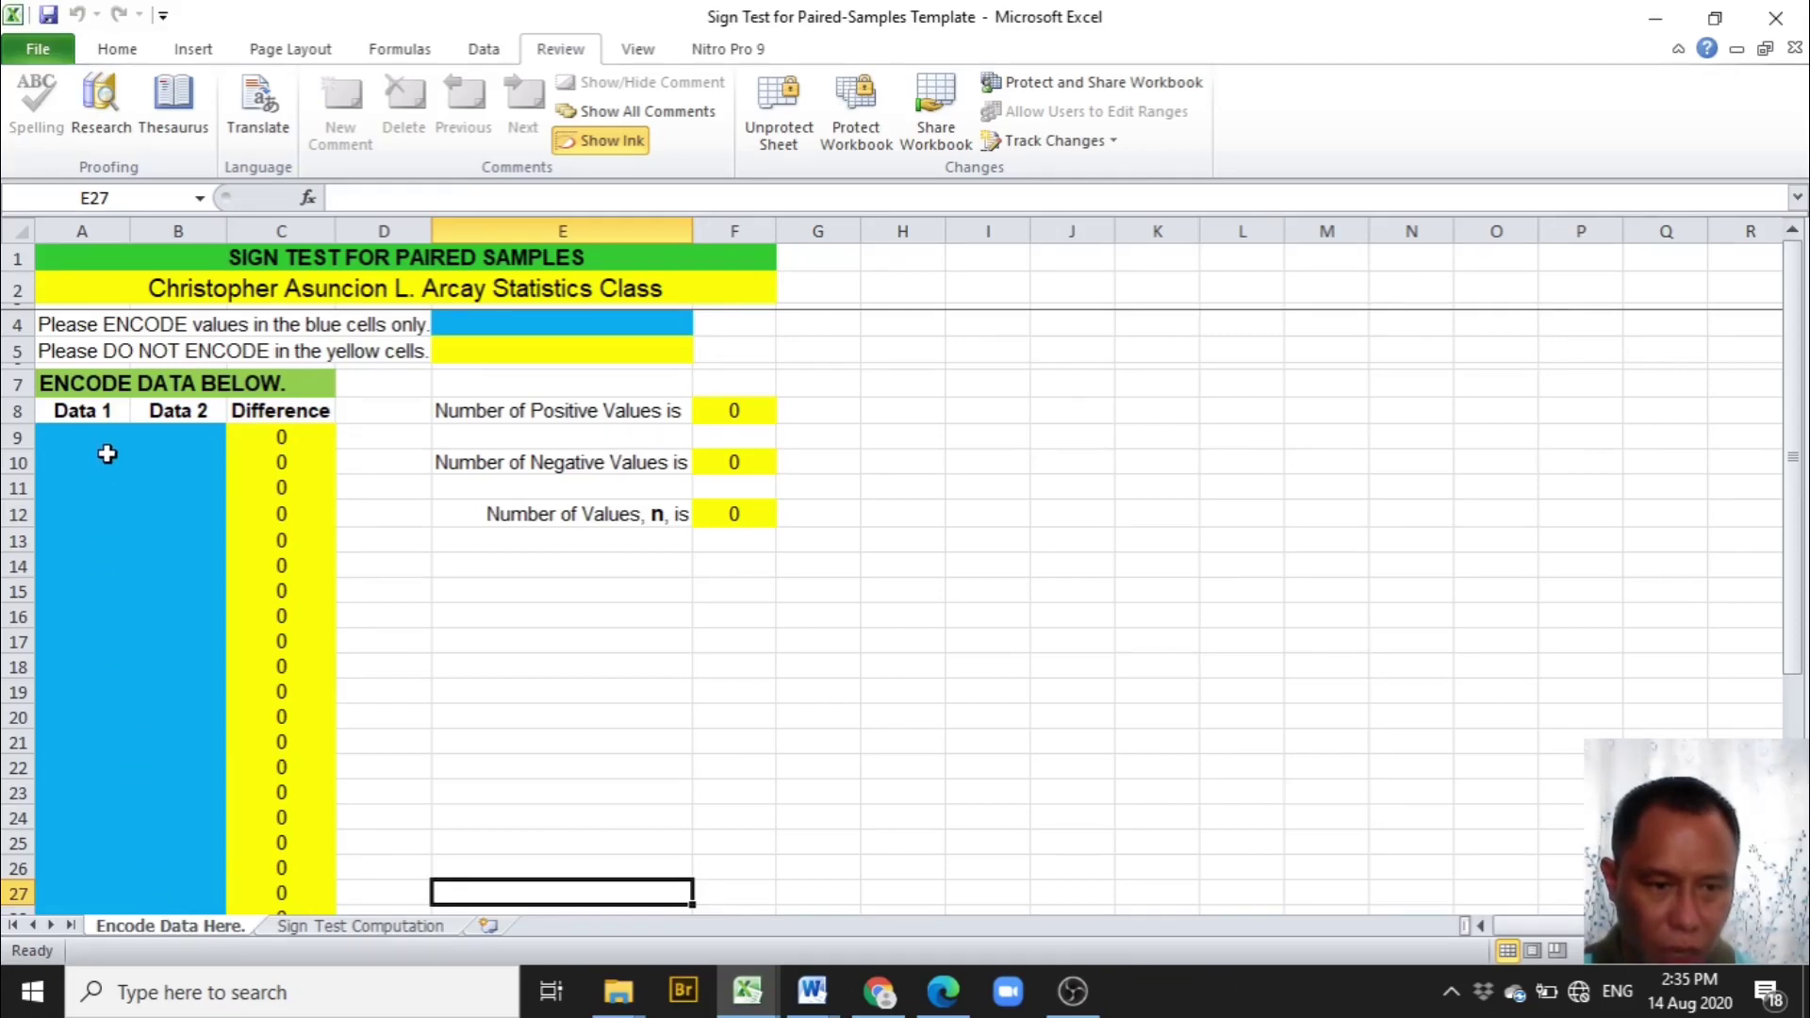
{"action": "left_click", "coordinate": [347, 928]}
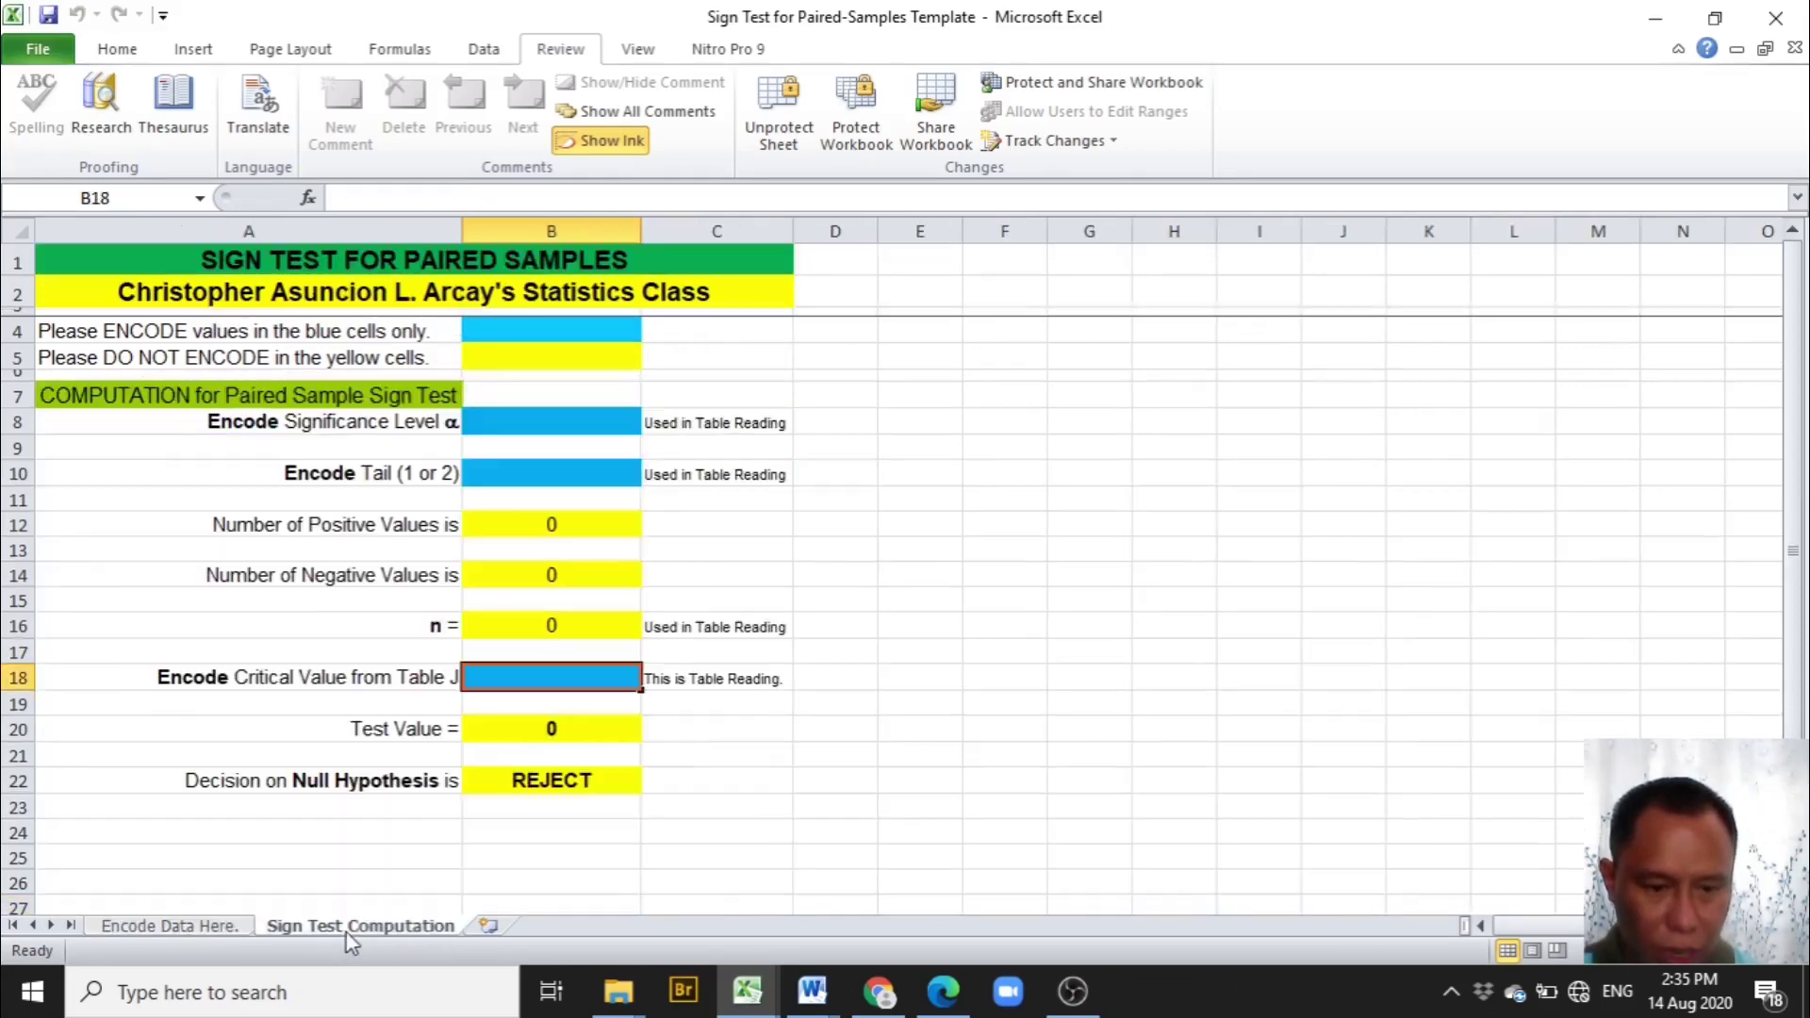
Review the alpha (B8), tail (B10) and critical value (B18) cells against the ear-infection example.
{"action": "left_click", "coordinate": [612, 427]}
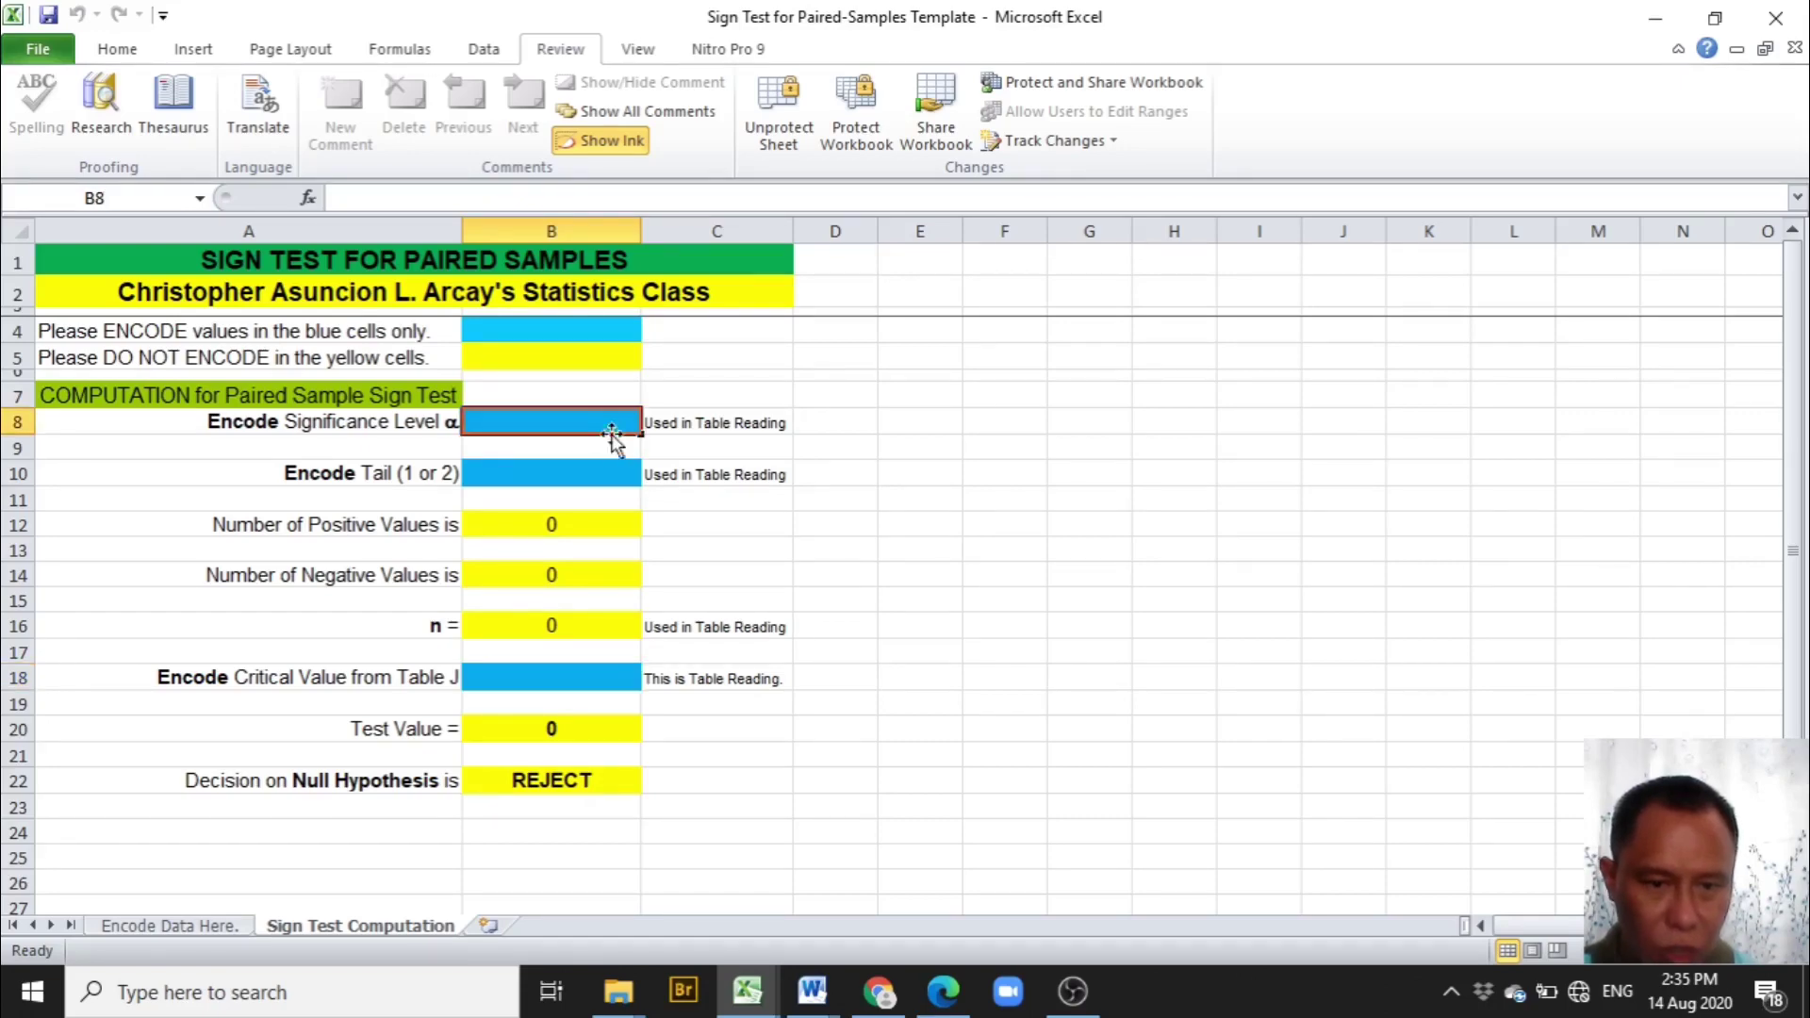
{"action": "left_click", "coordinate": [614, 475]}
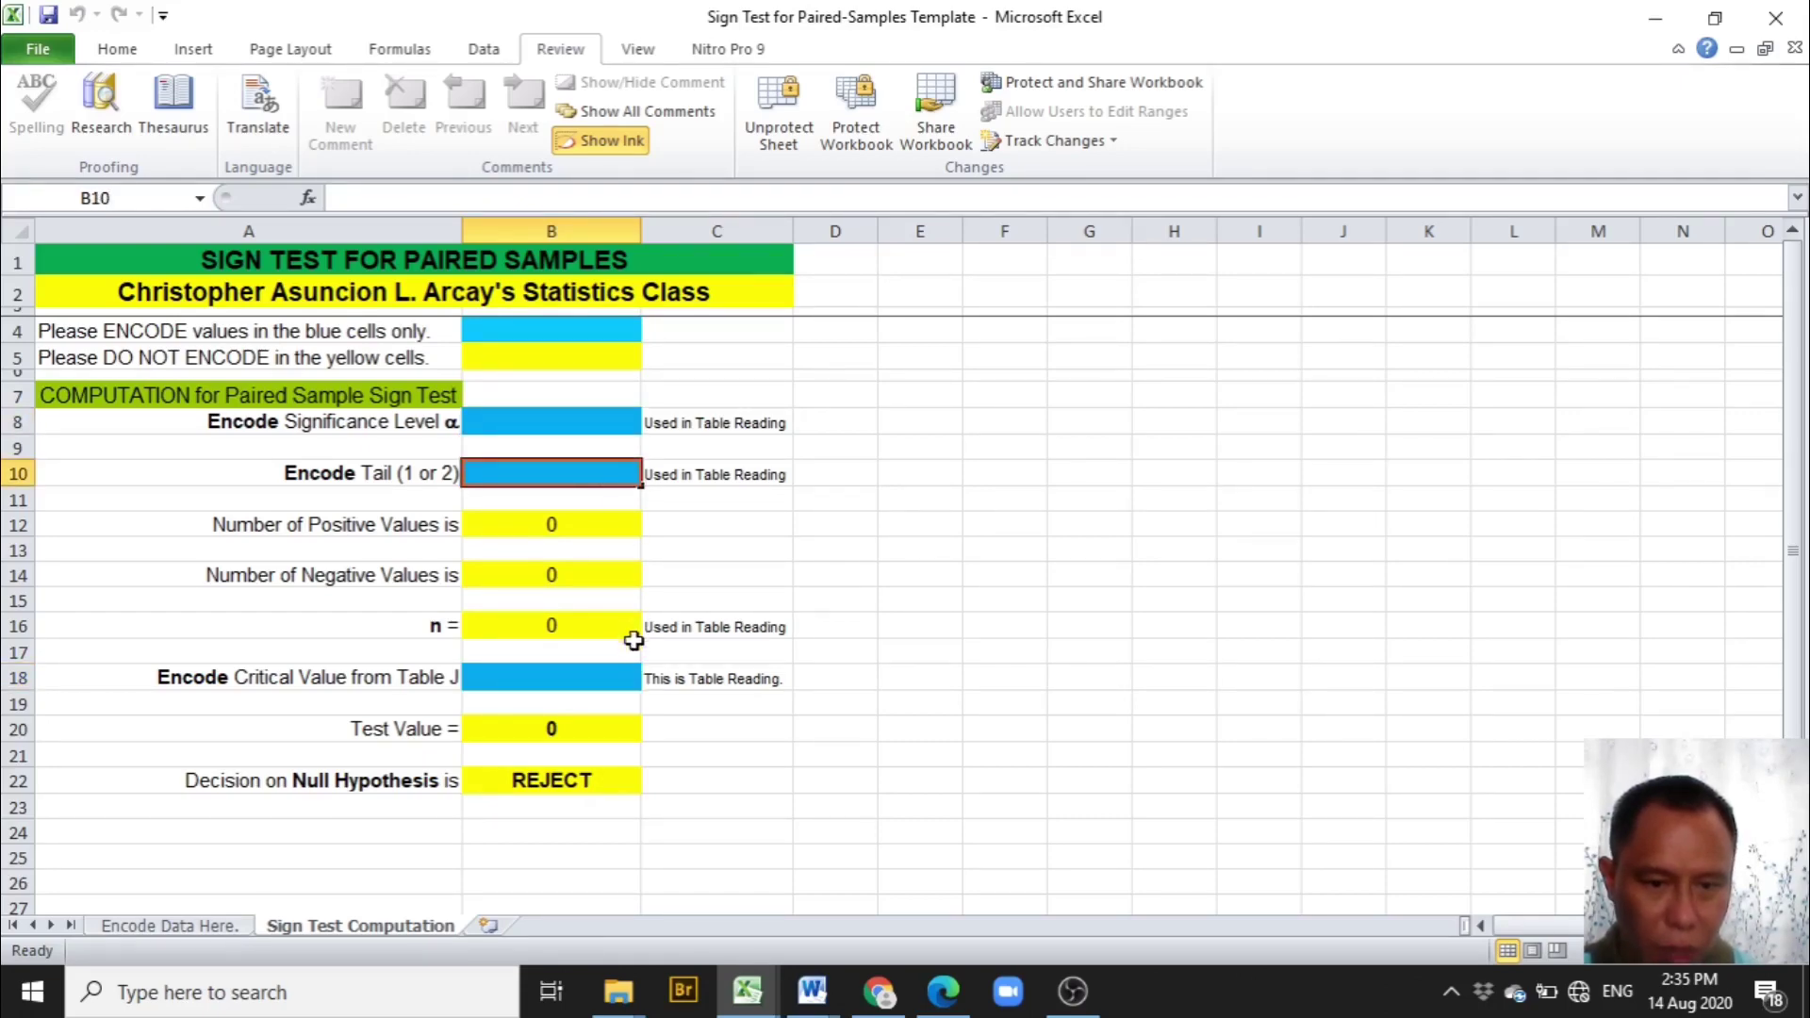
{"action": "left_click", "coordinate": [626, 673]}
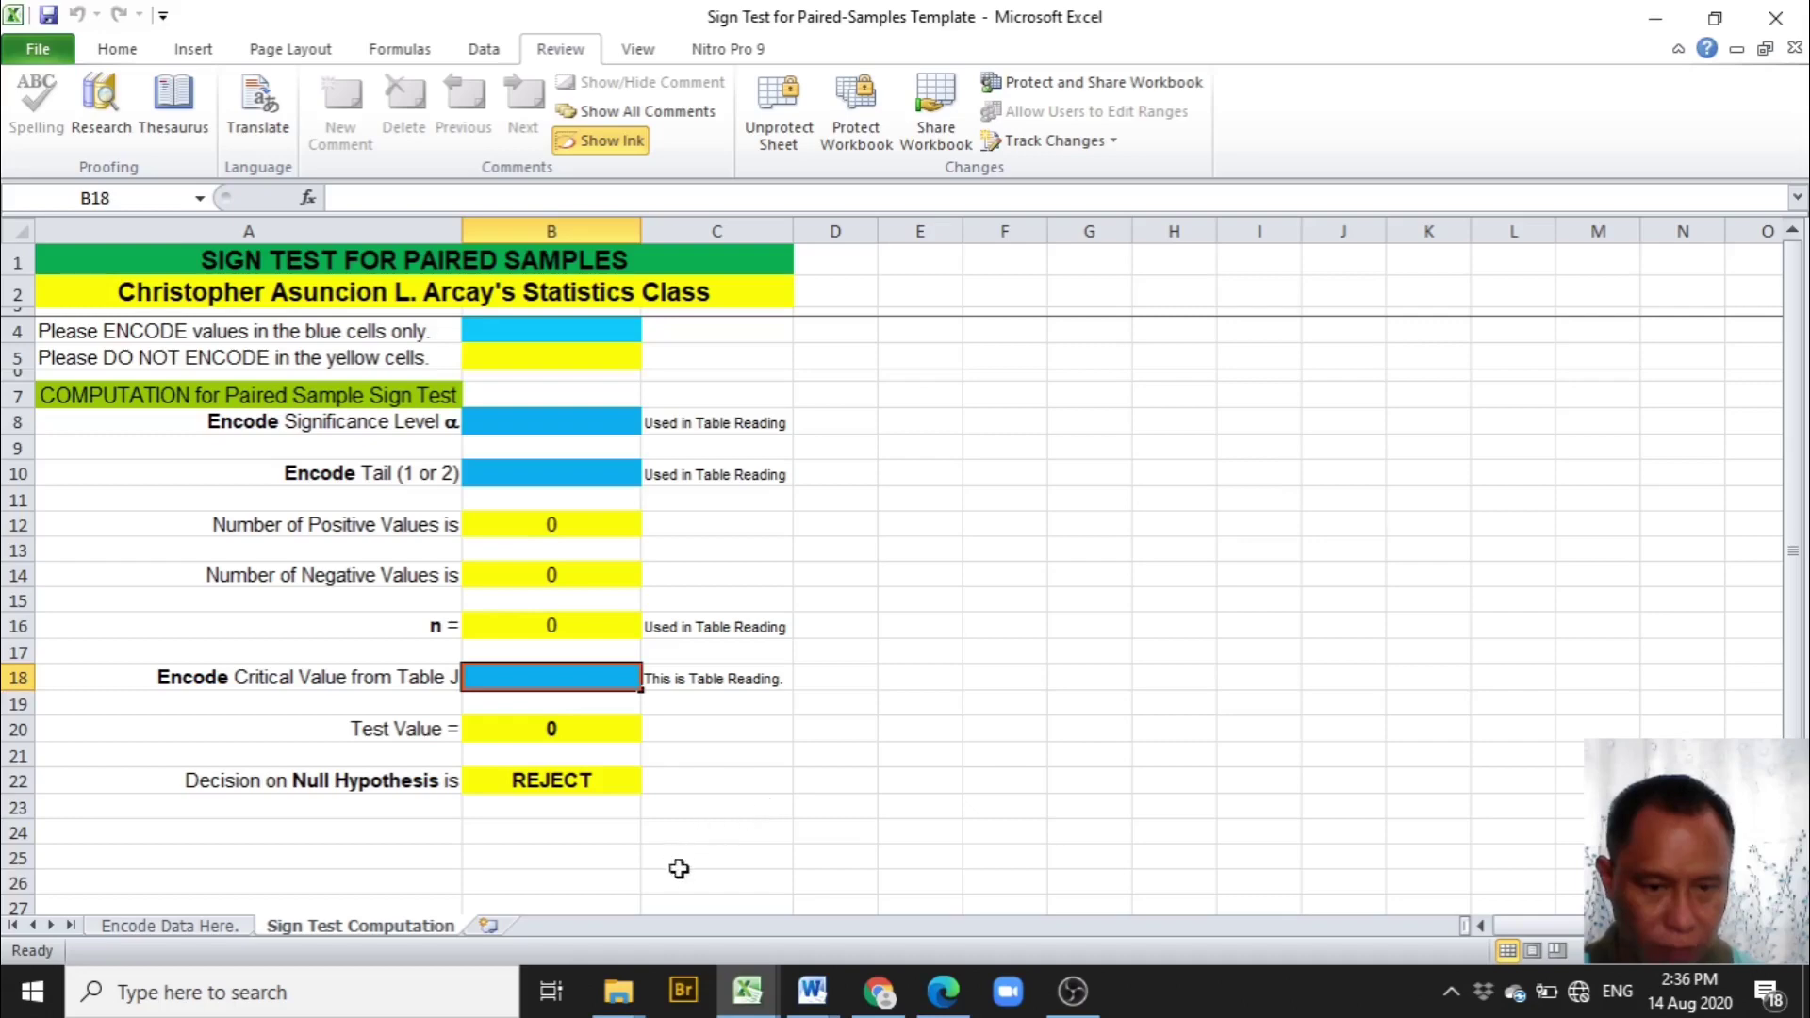
{"action": "left_click", "coordinate": [877, 997]}
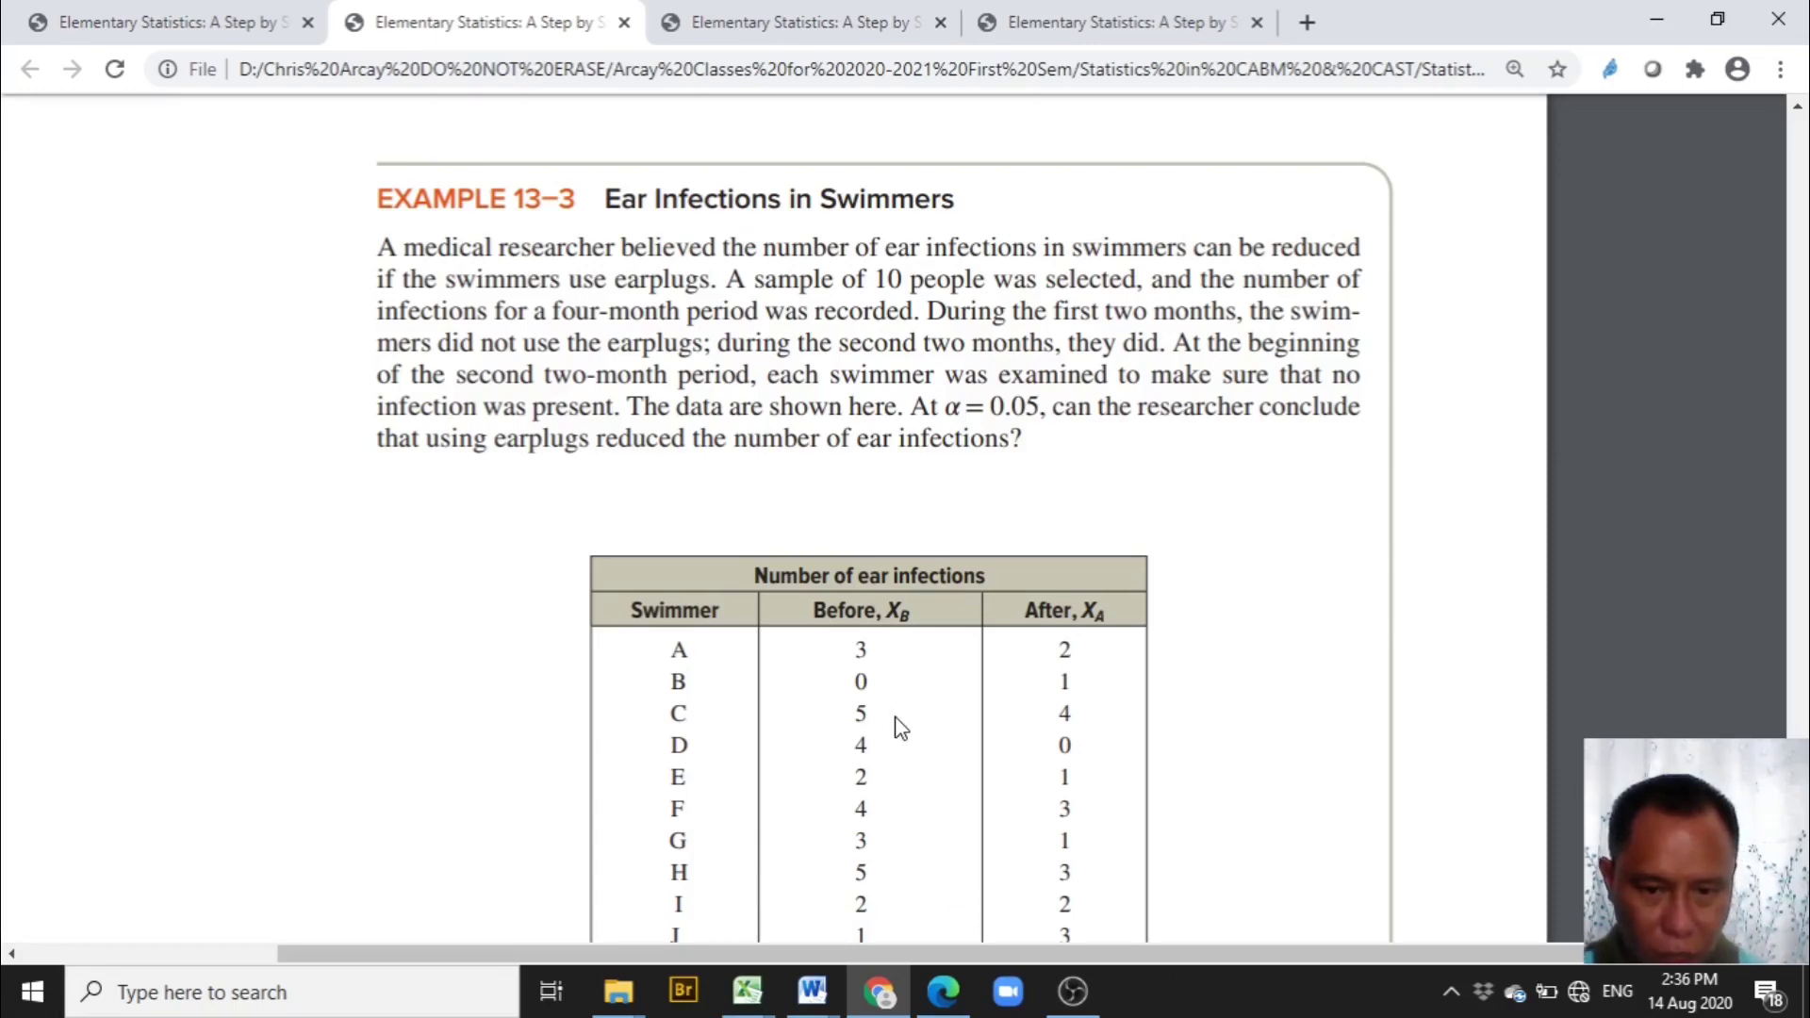
{"action": "left_click", "coordinate": [750, 992]}
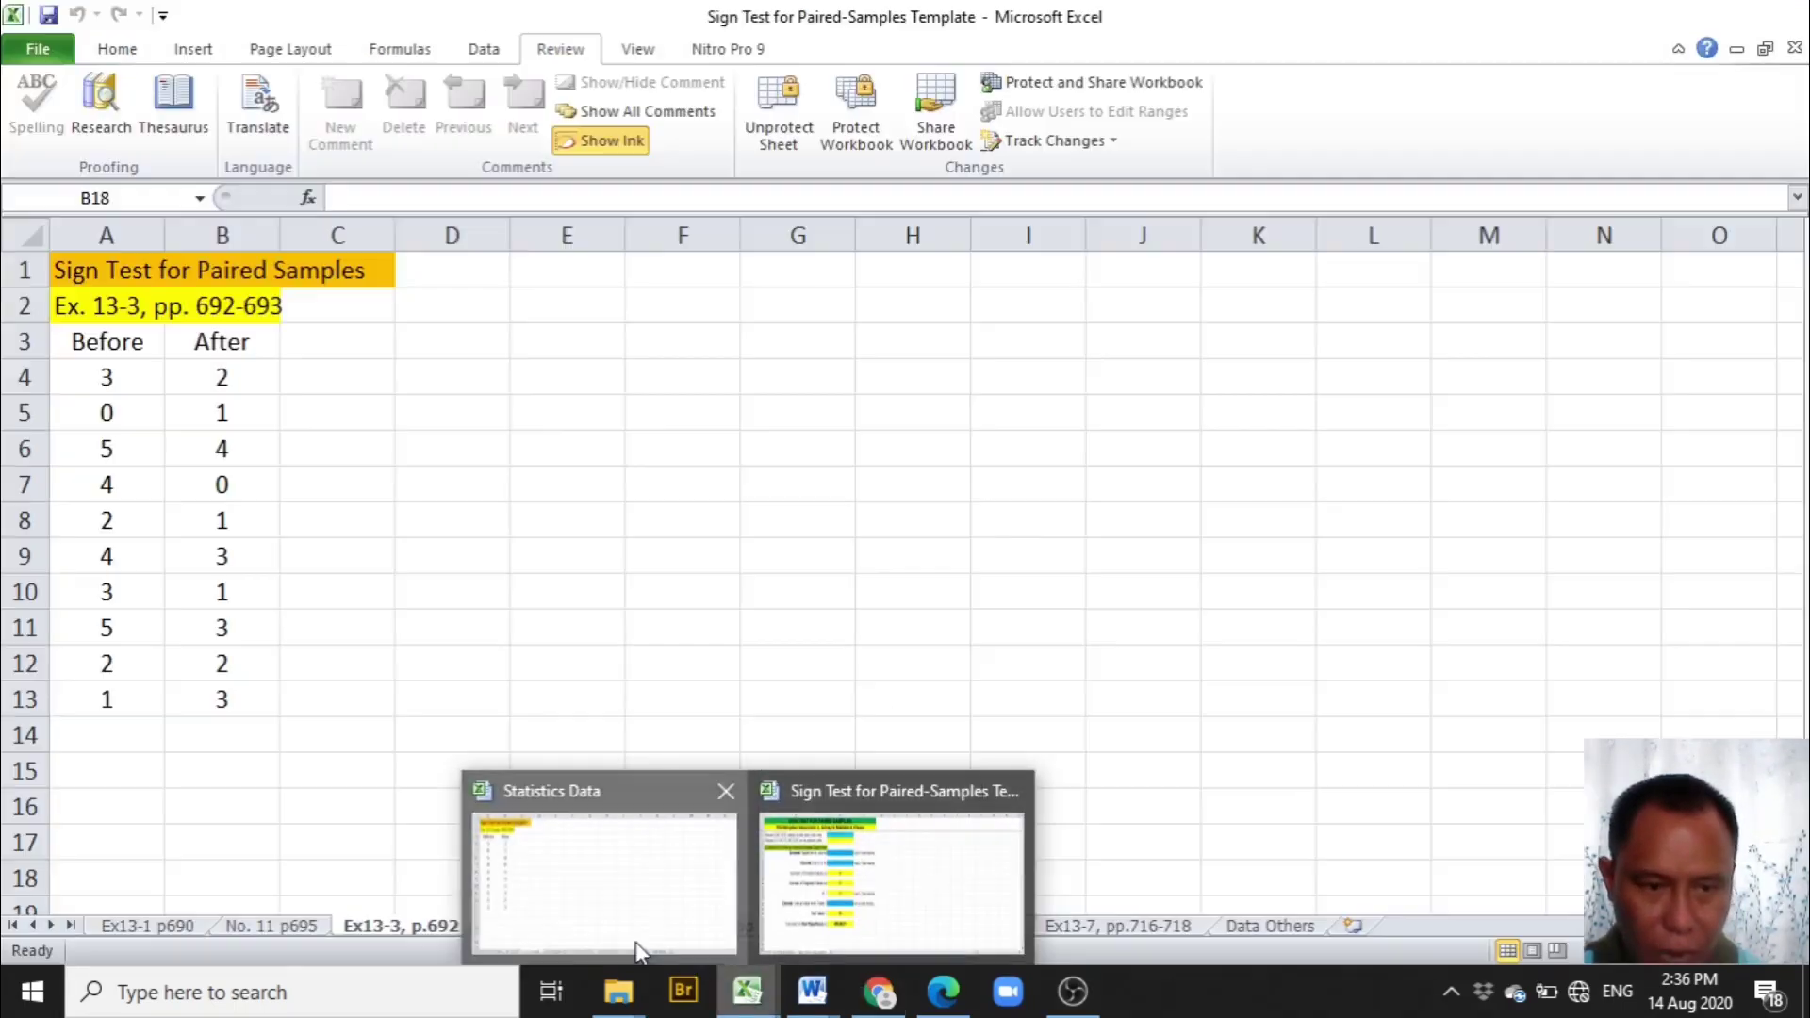
Copy the ten Before/After infection counts (A4:B13) from Statistics Data, then return to the template.
{"action": "left_click", "coordinate": [608, 894]}
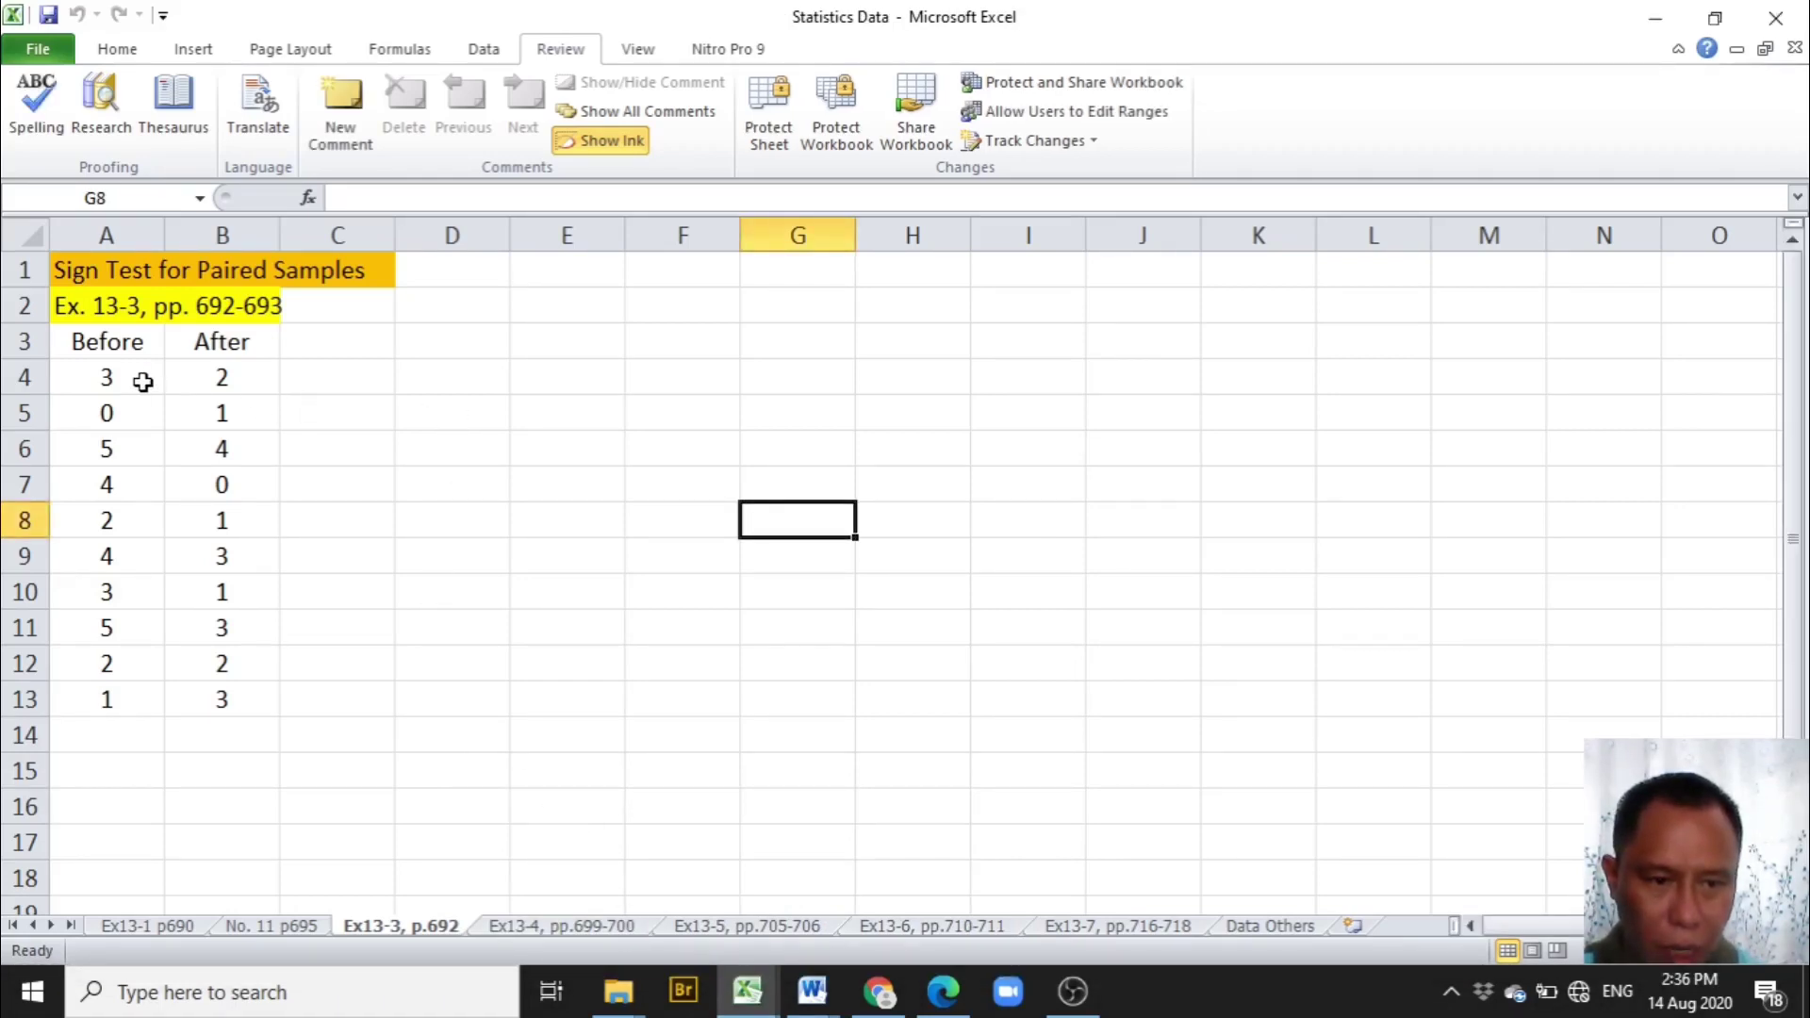
{"action": "left_click_drag", "start_coordinate": [135, 381], "coordinate": [210, 691]}
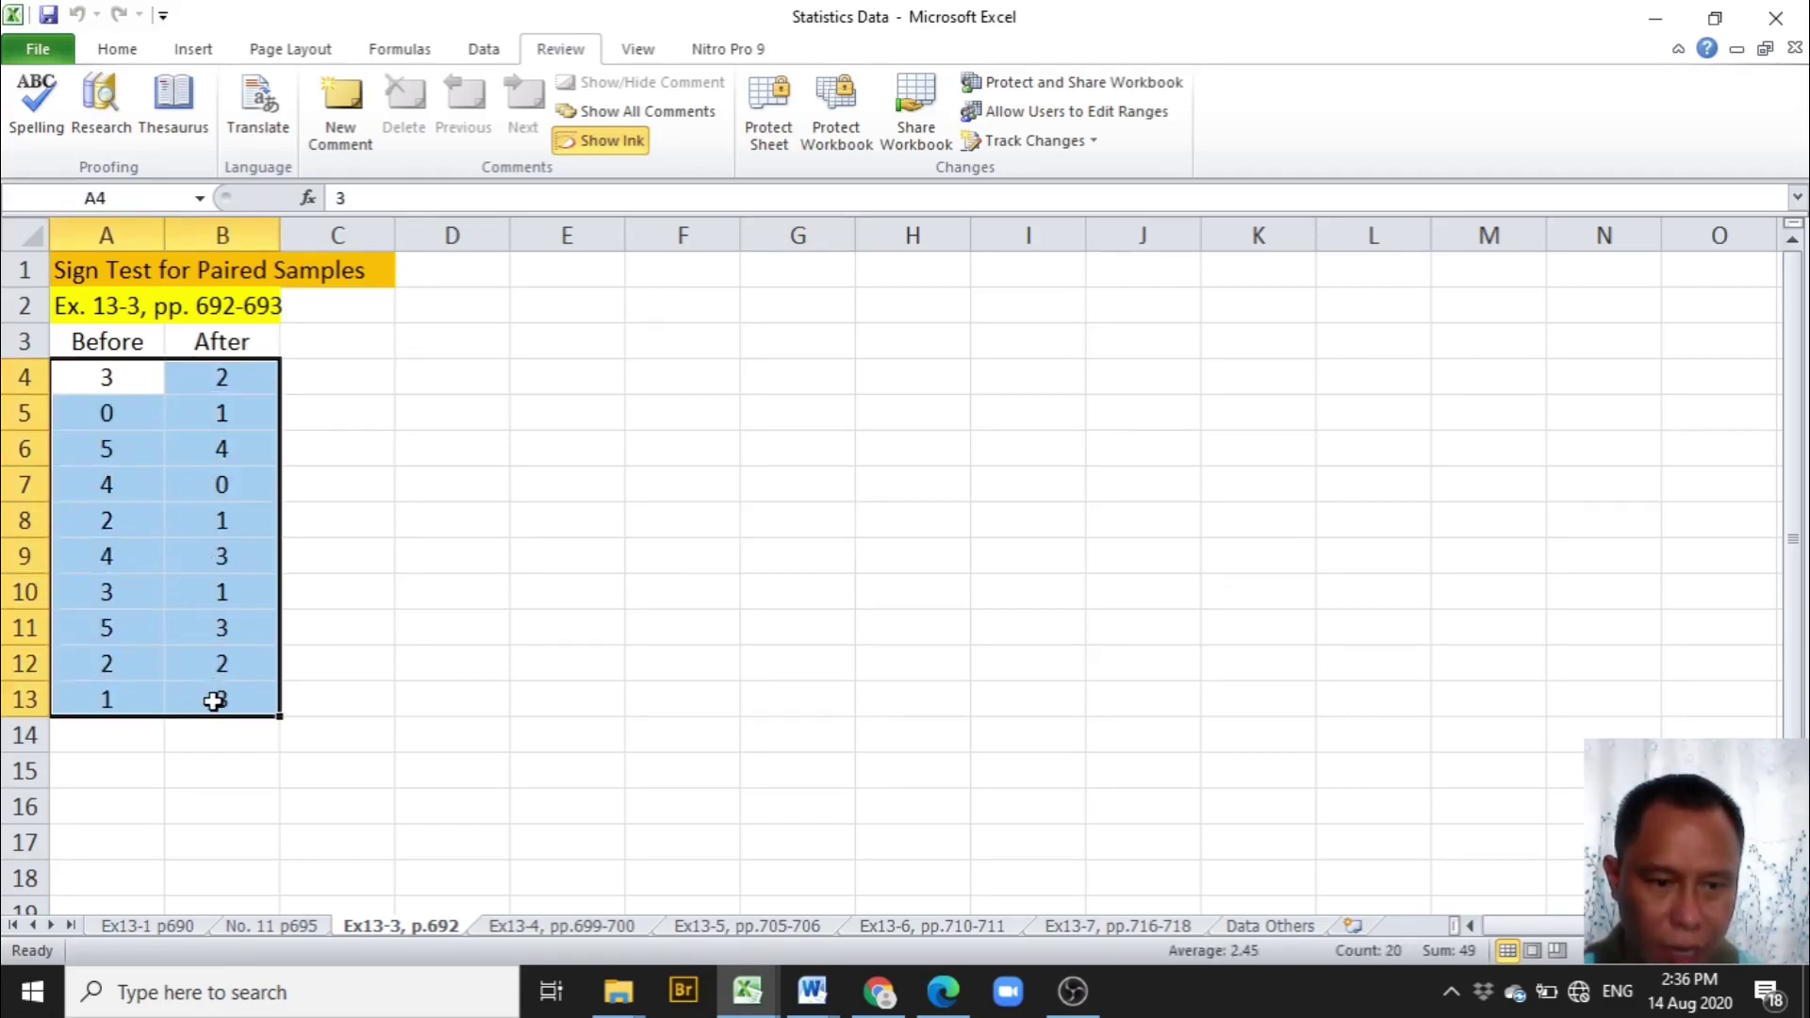
{"action": "right_click", "coordinate": [211, 695]}
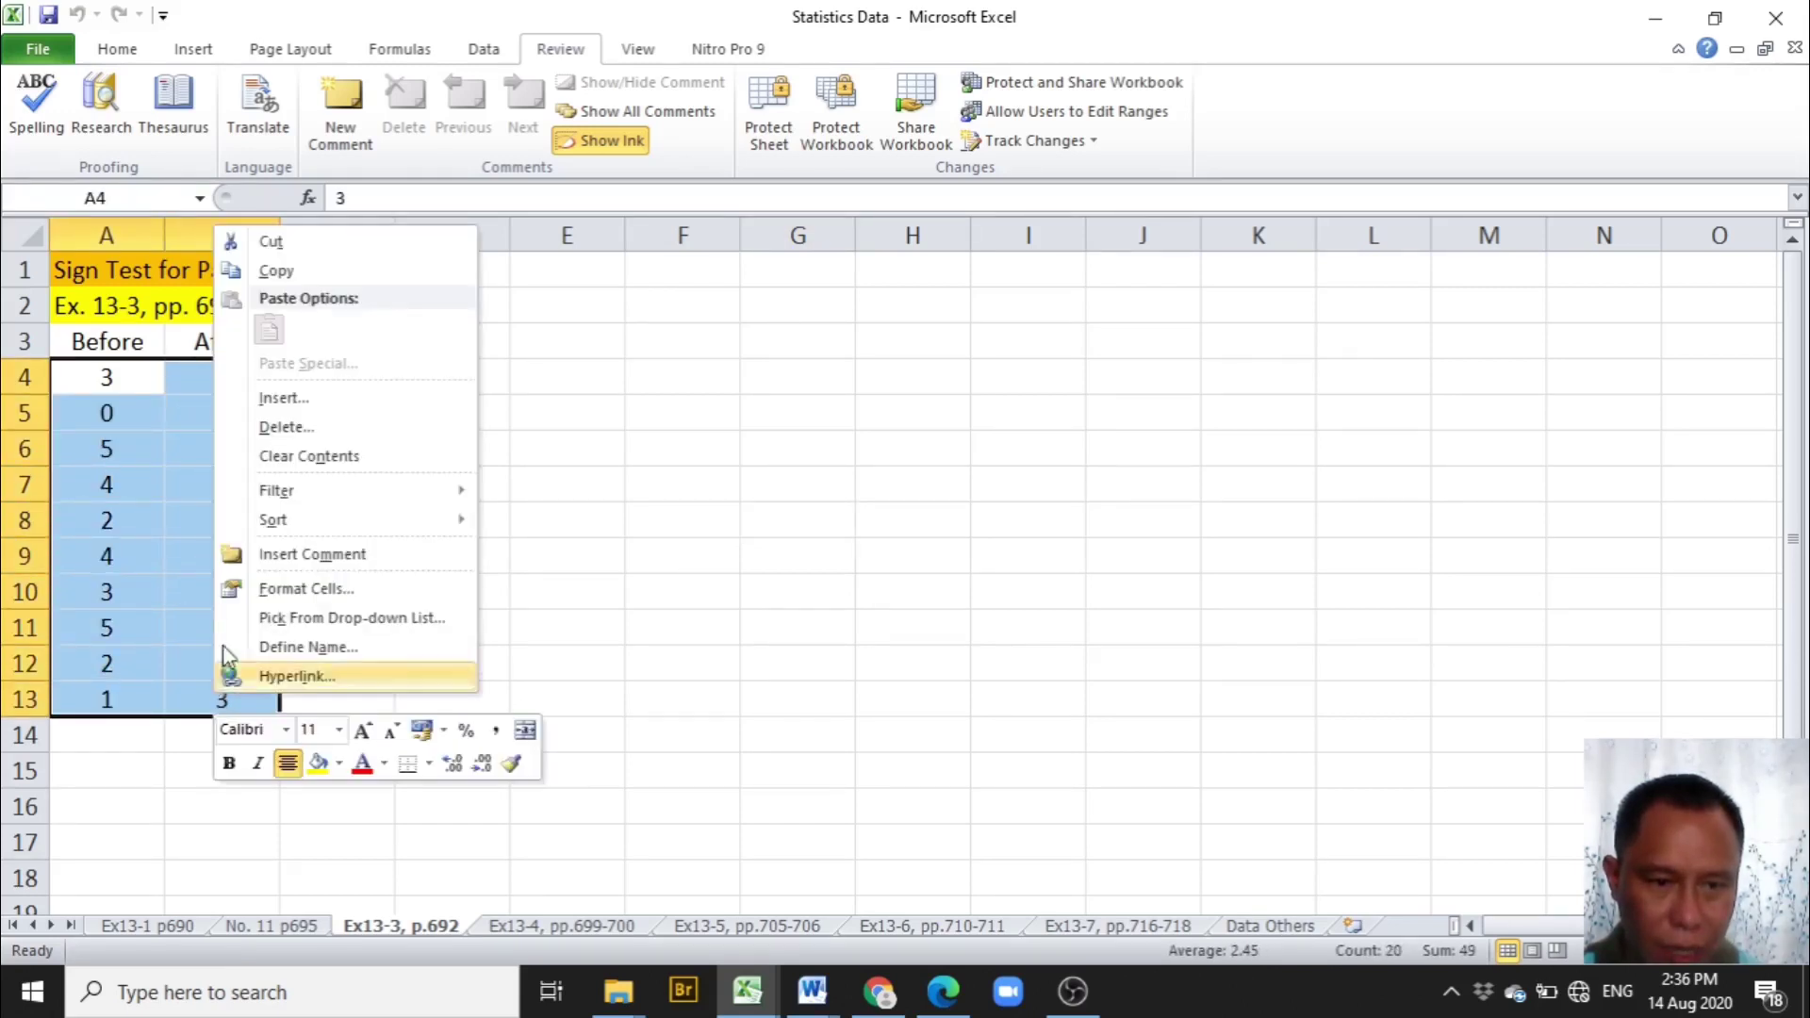
{"action": "left_click", "coordinate": [274, 272]}
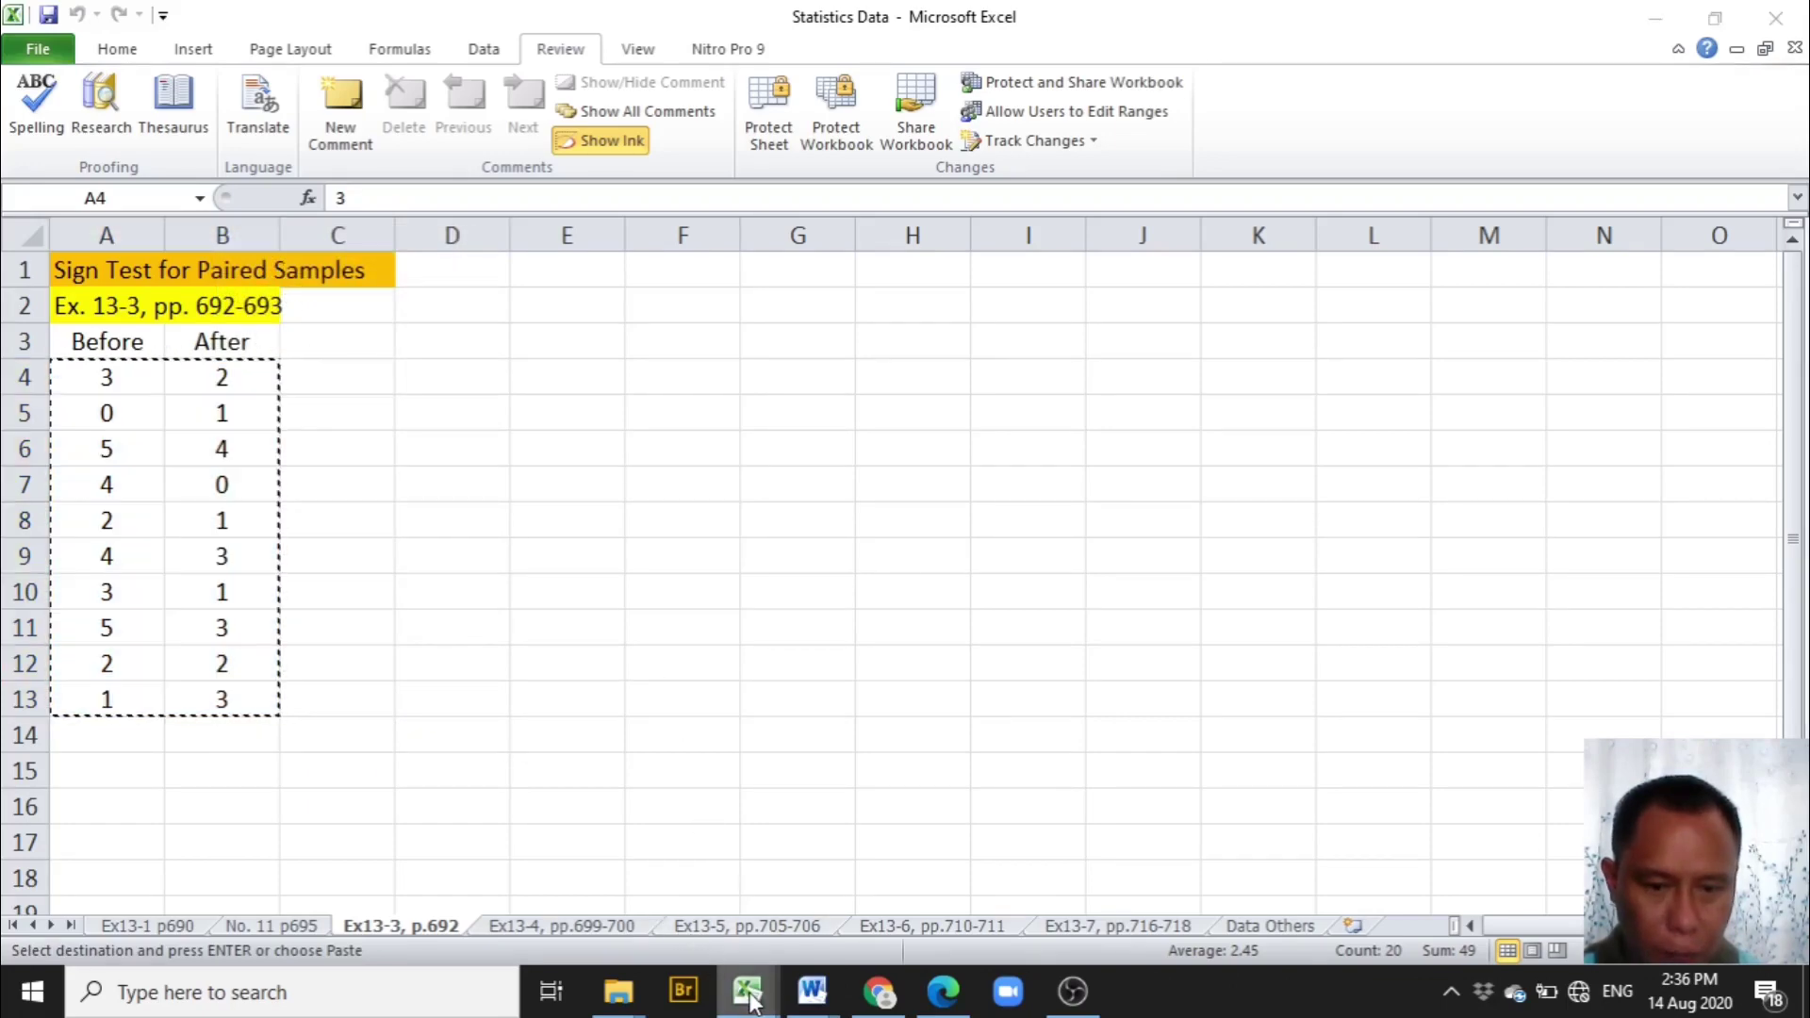
{"action": "key", "text": "ctrl+Tab"}
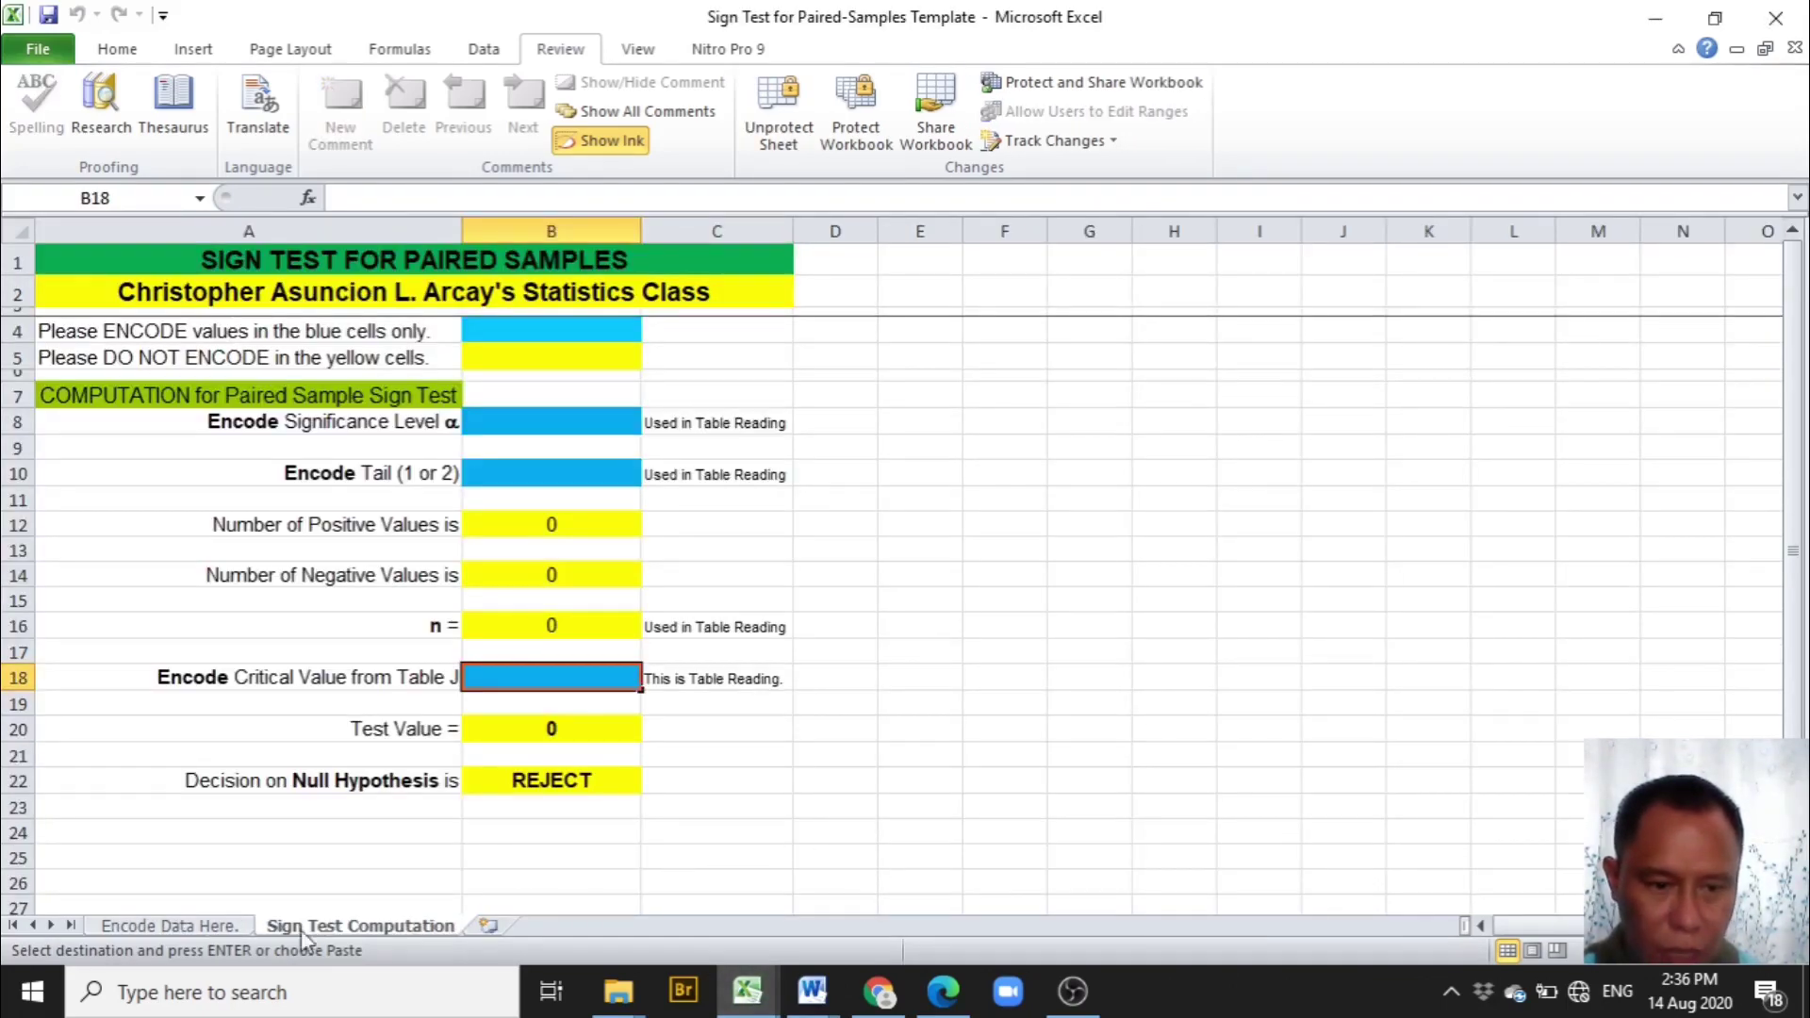
Paste the infection counts as values at A9 on the Encode Data Here. sheet.
{"action": "left_click", "coordinate": [232, 930]}
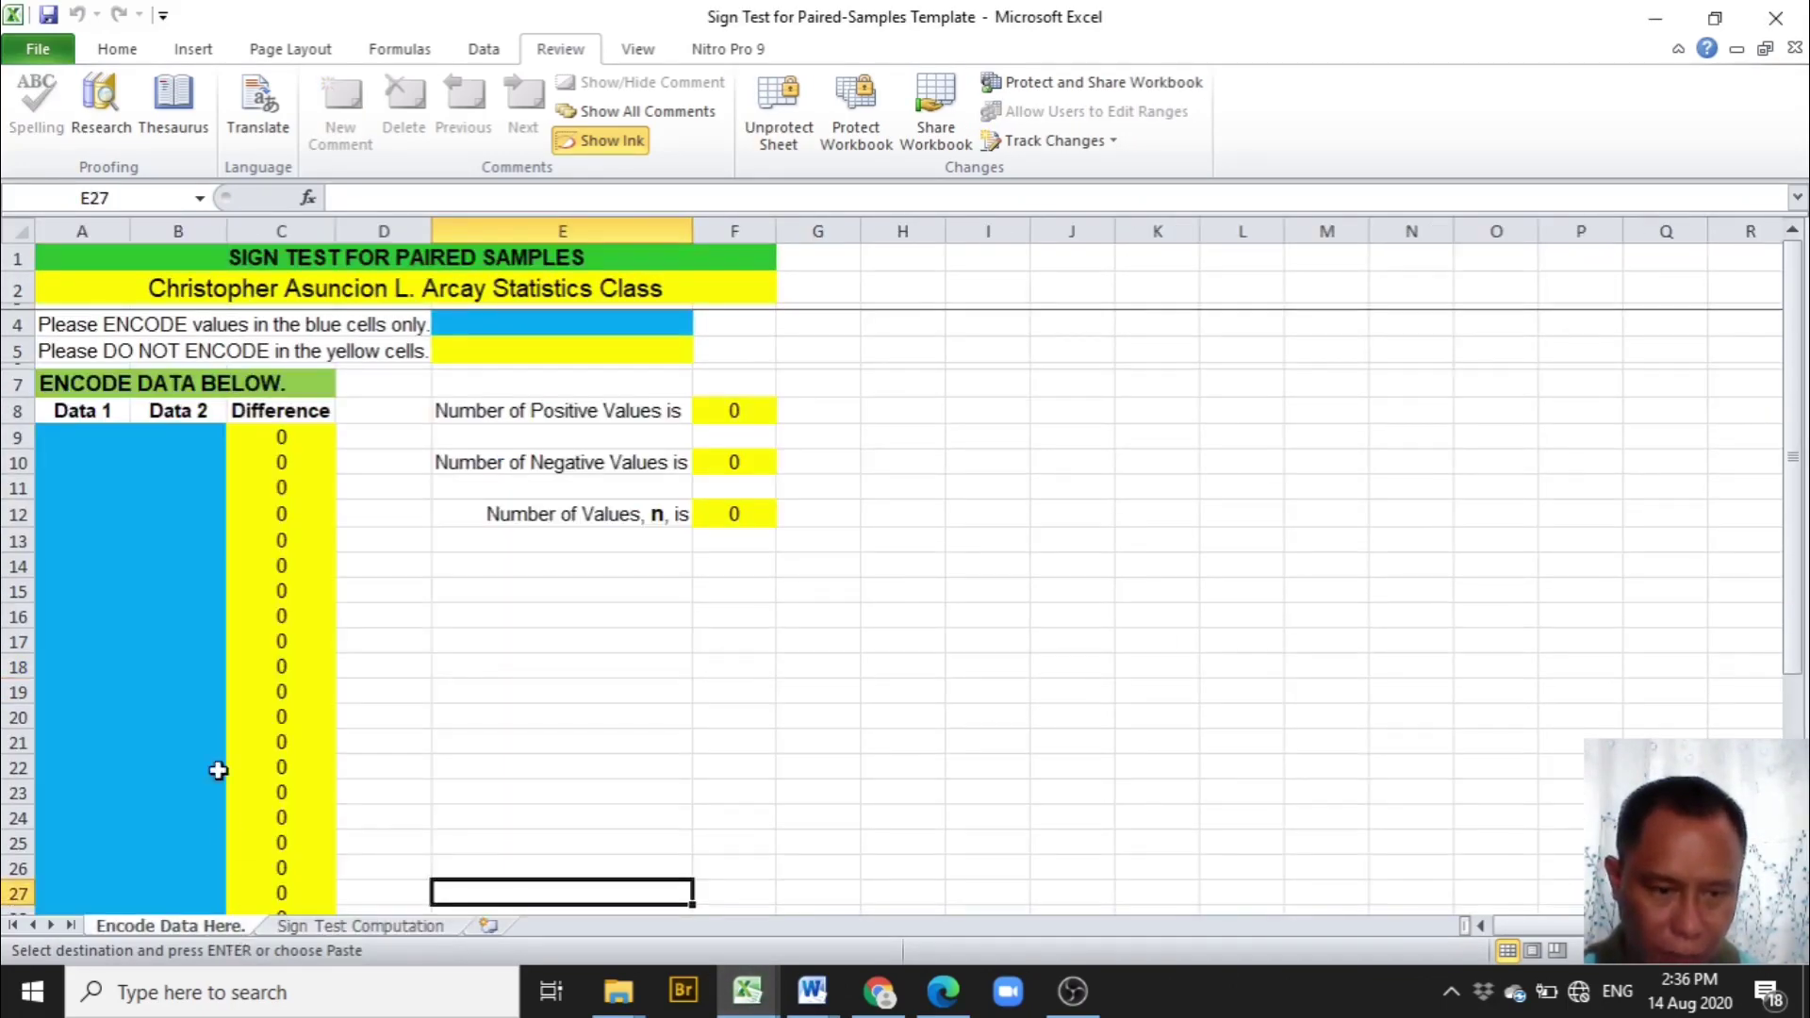
{"action": "left_click", "coordinate": [78, 438]}
{"action": "right_click", "coordinate": [78, 439]}
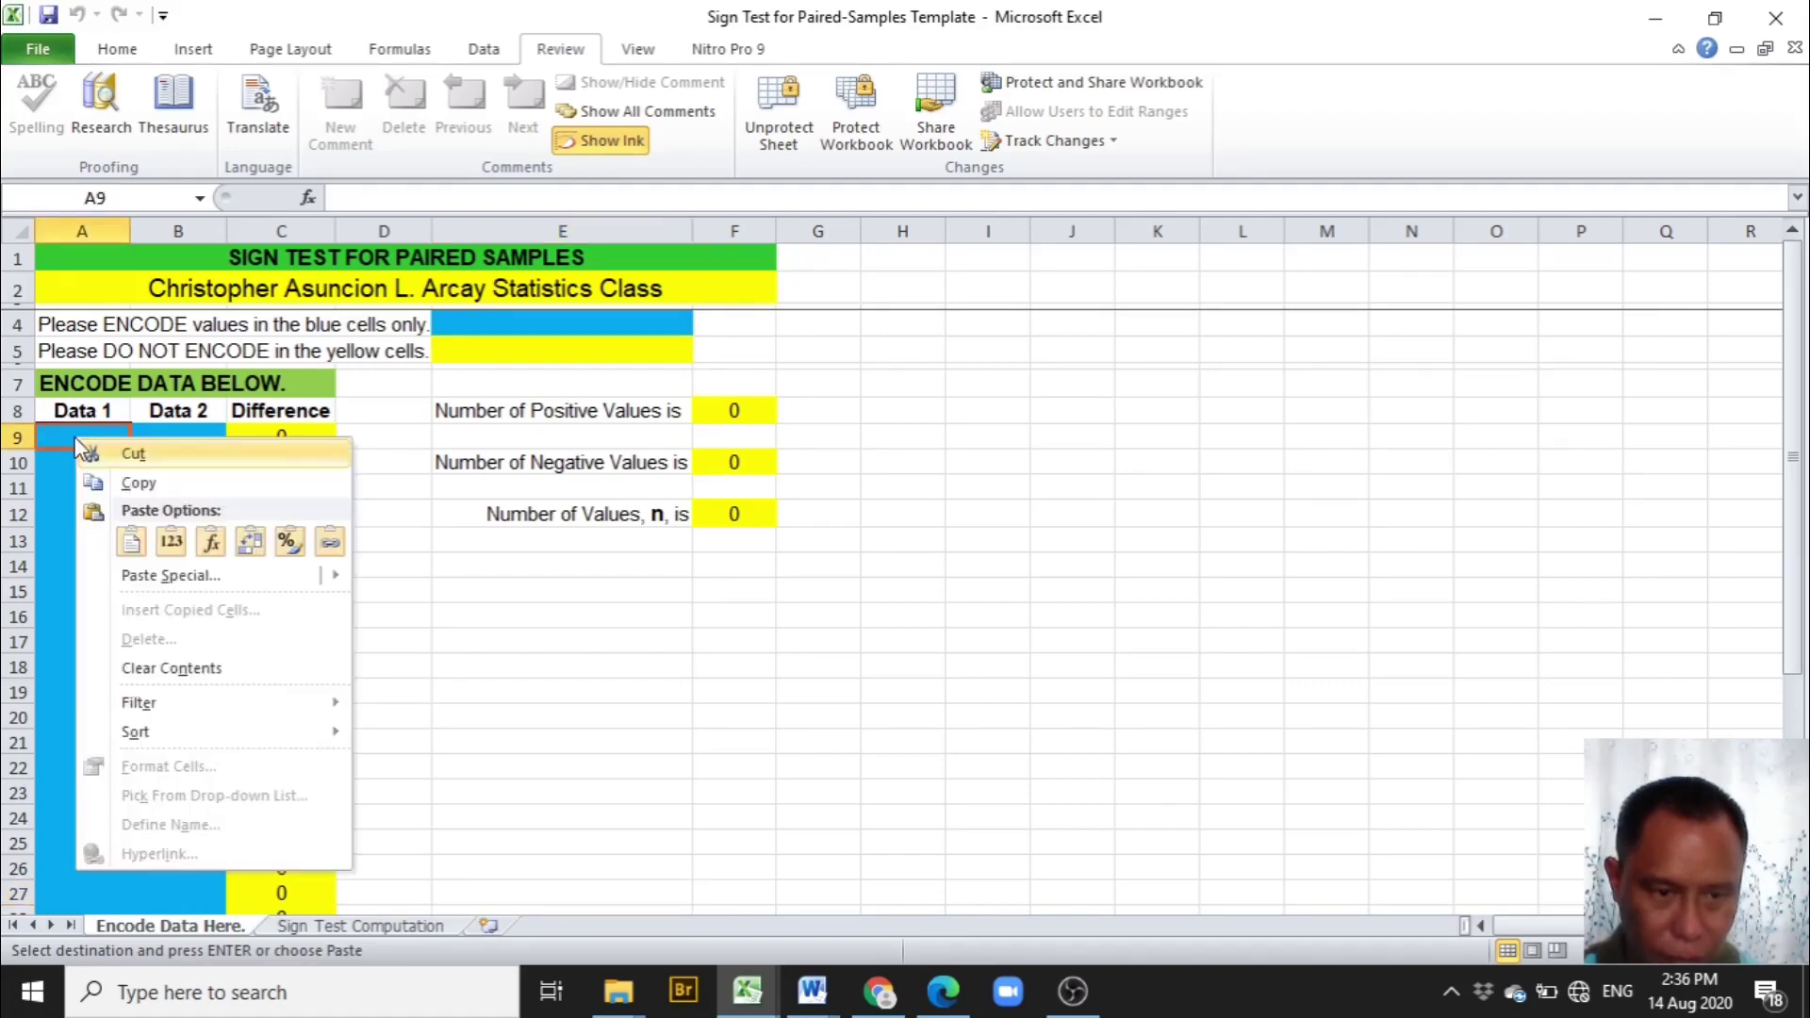
{"action": "left_click", "coordinate": [167, 541]}
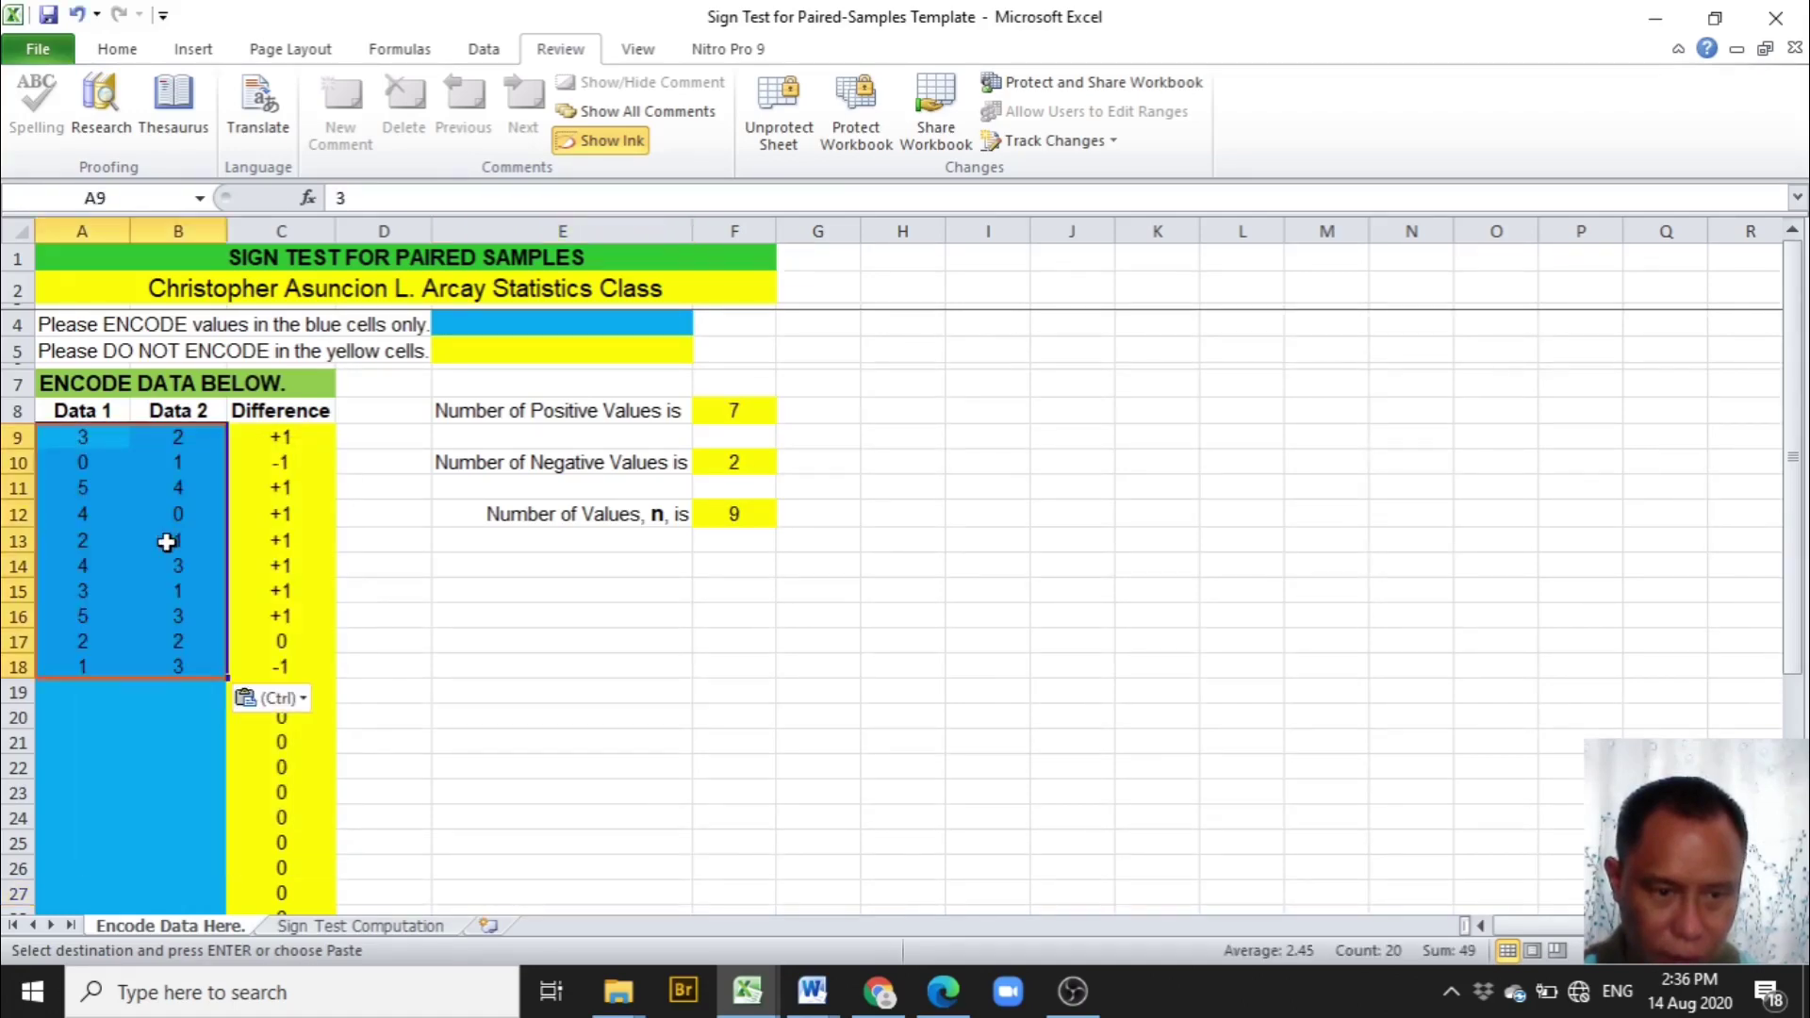
{"action": "left_click", "coordinate": [408, 571]}
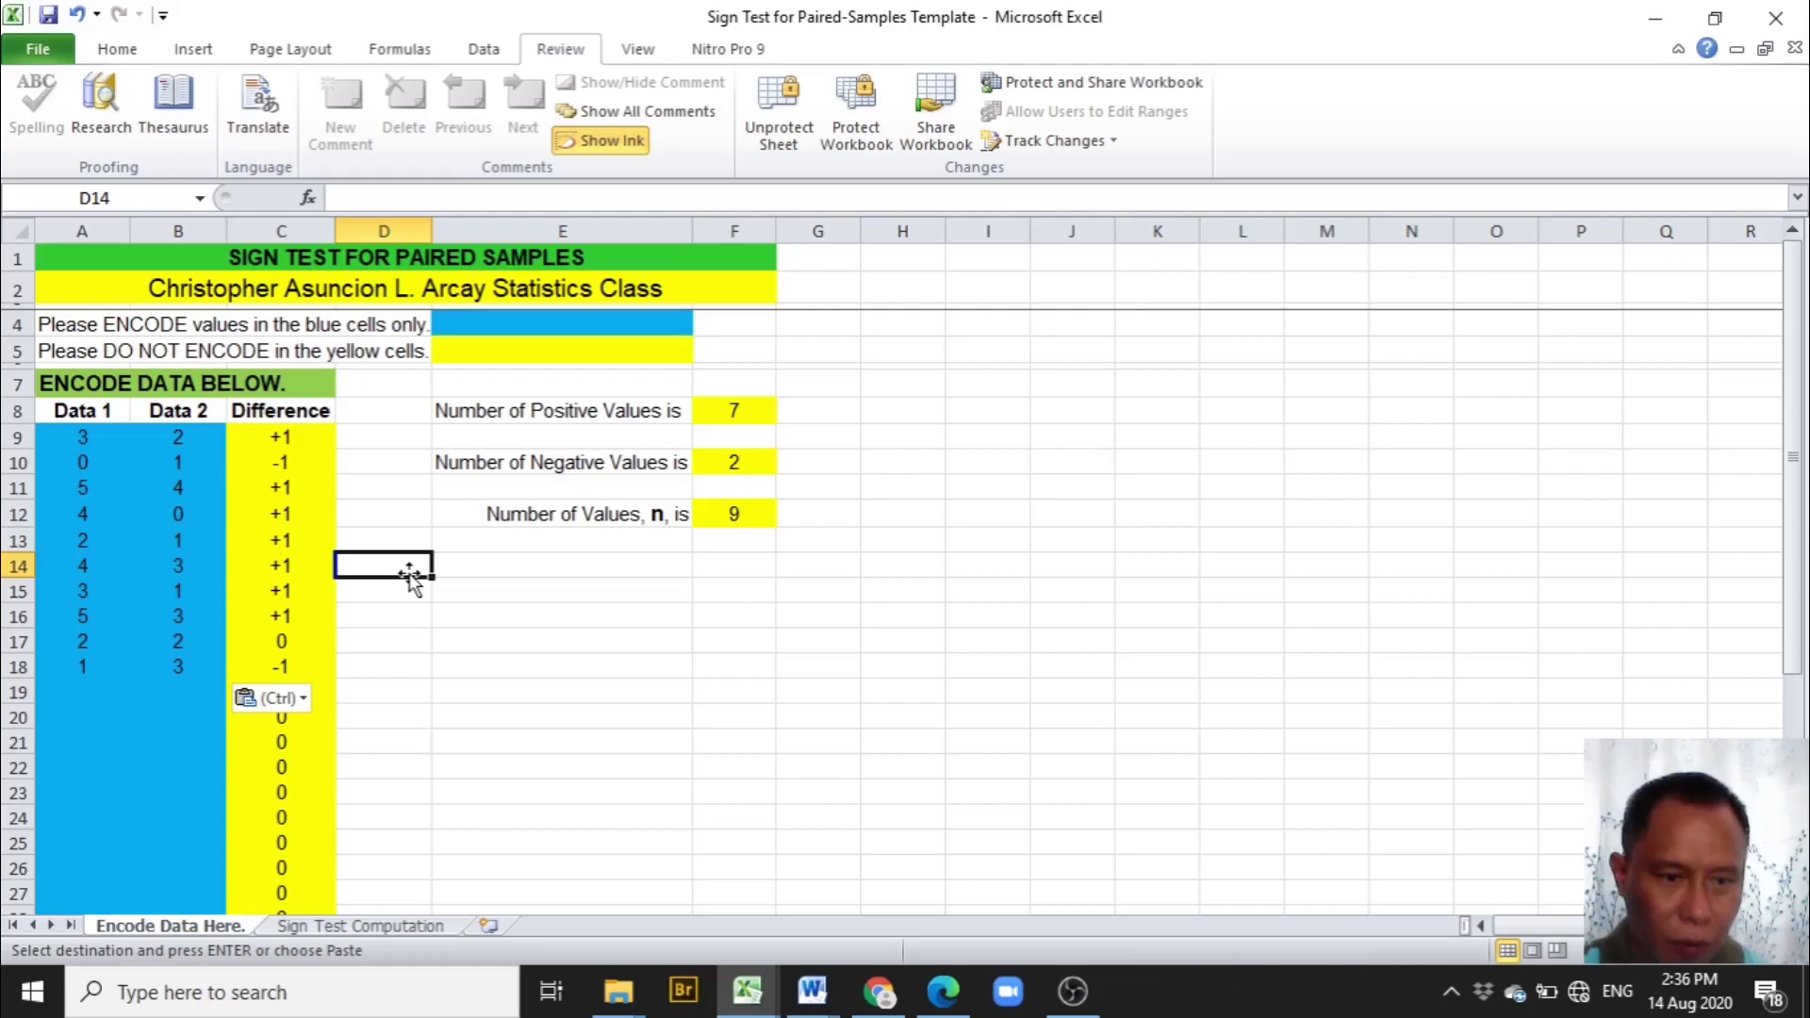
Check the F8, F10, F12 count formulas and view results: 7 positive, 2 negative, n = 9.
{"action": "left_click", "coordinate": [765, 413]}
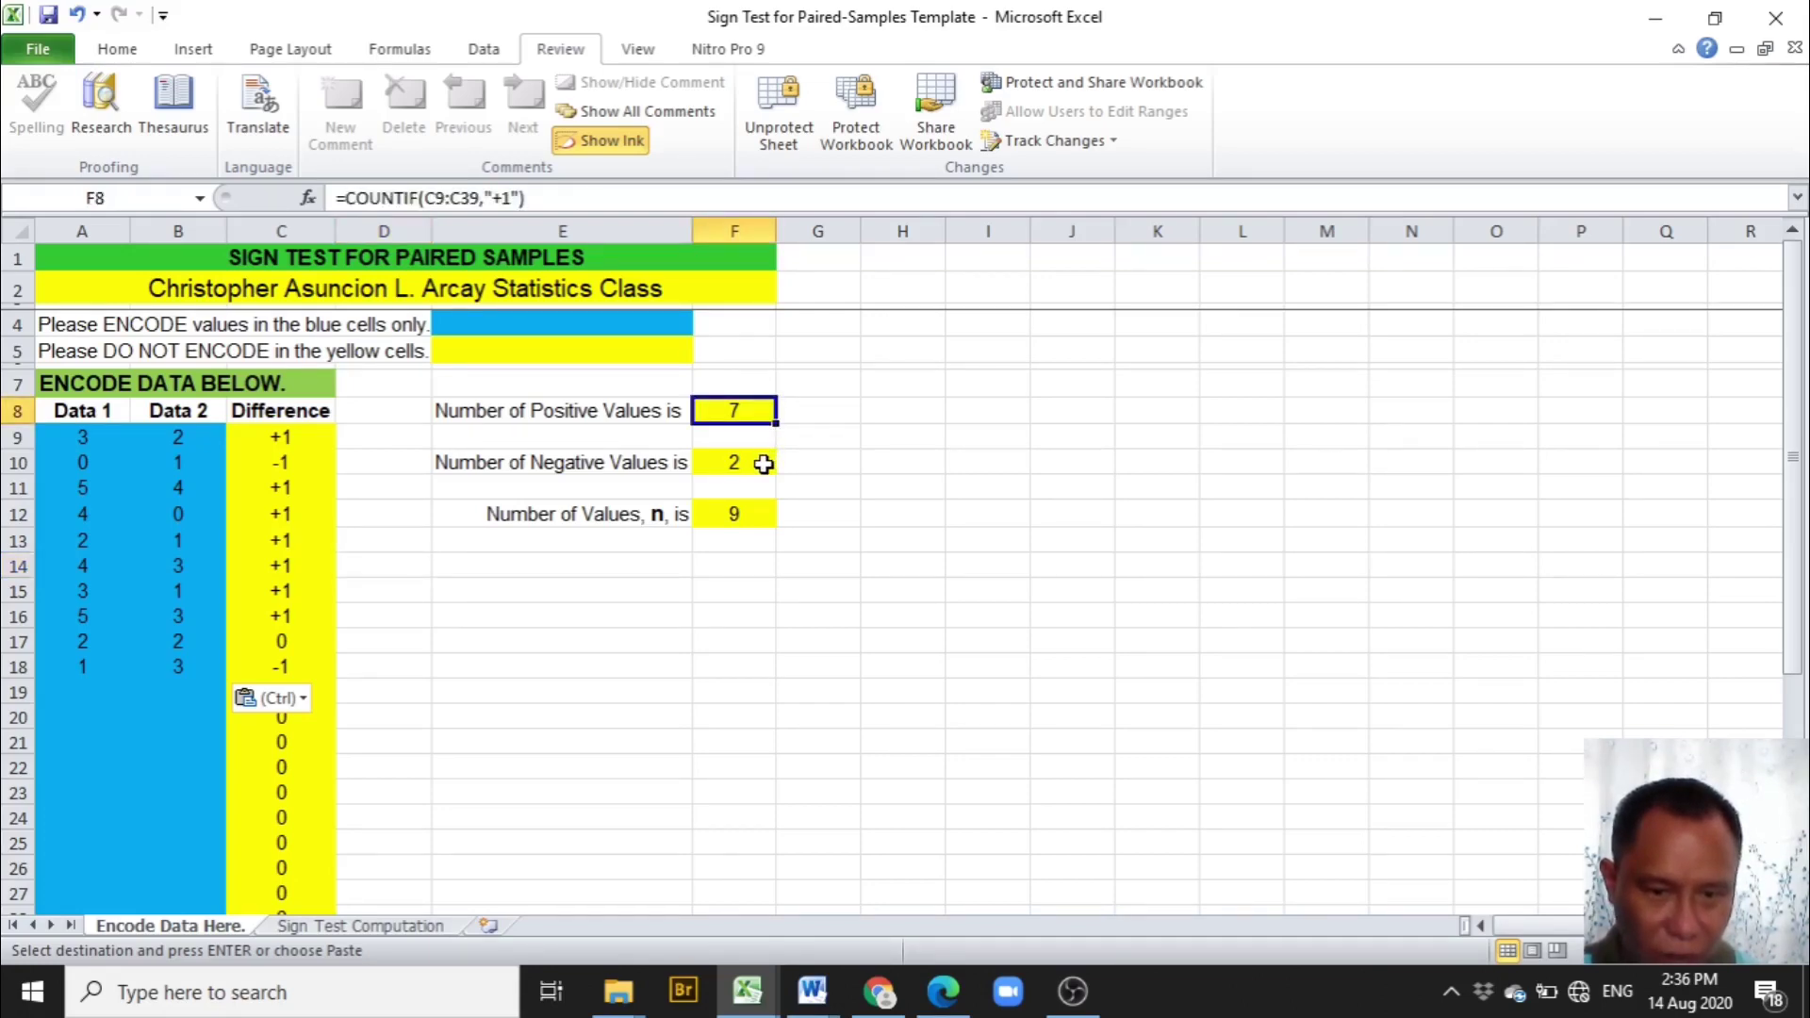
{"action": "left_click", "coordinate": [764, 464]}
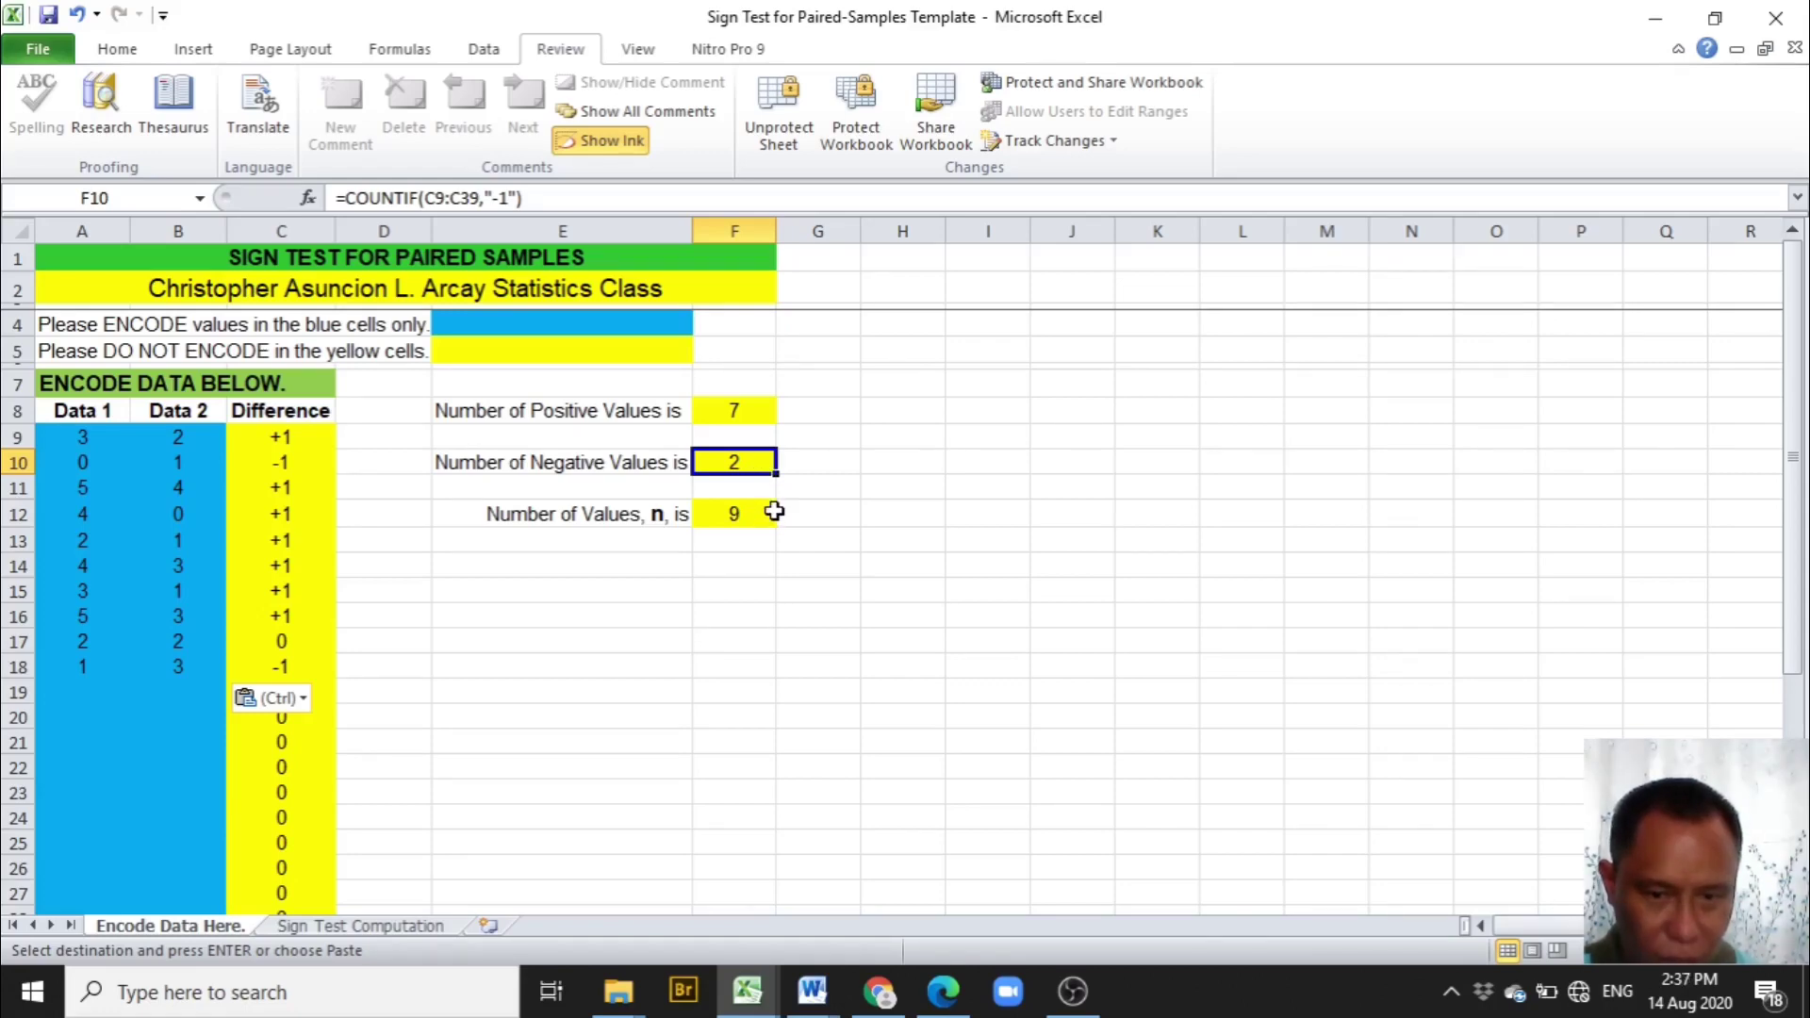
{"action": "left_click", "coordinate": [766, 514]}
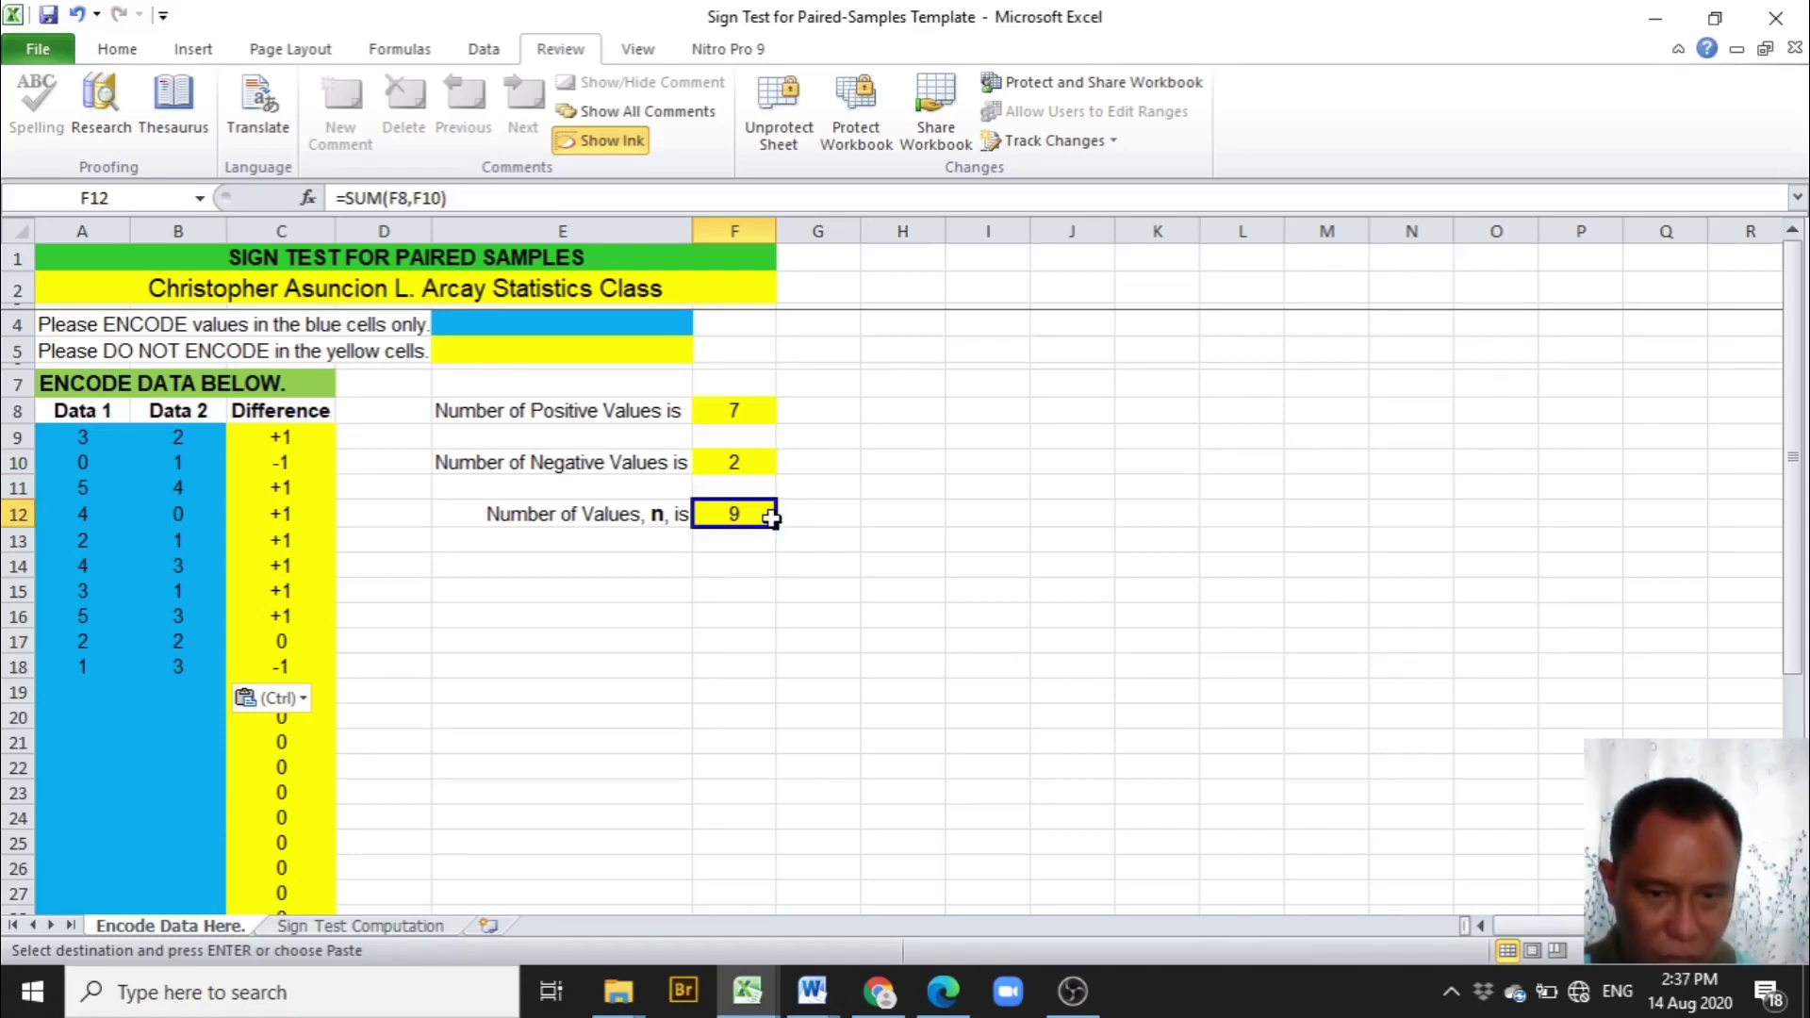
{"action": "left_click", "coordinate": [748, 413]}
{"action": "left_click", "coordinate": [752, 461]}
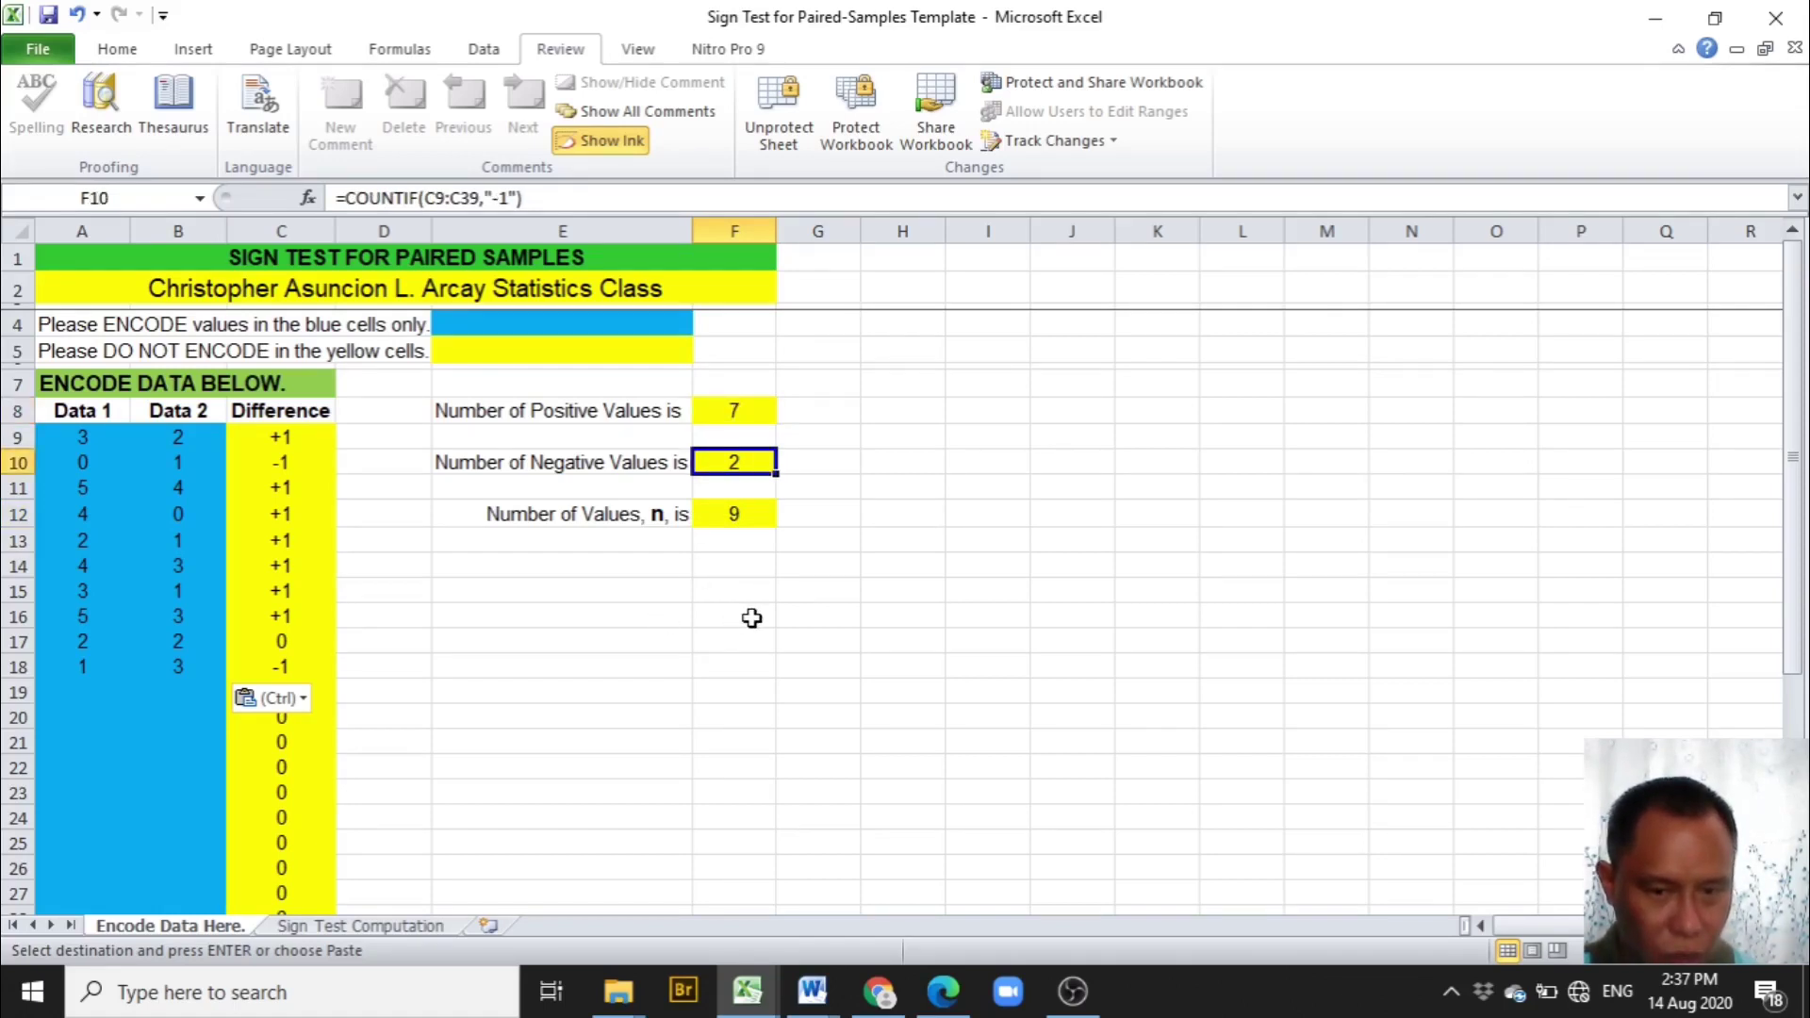
{"action": "left_click", "coordinate": [368, 926]}
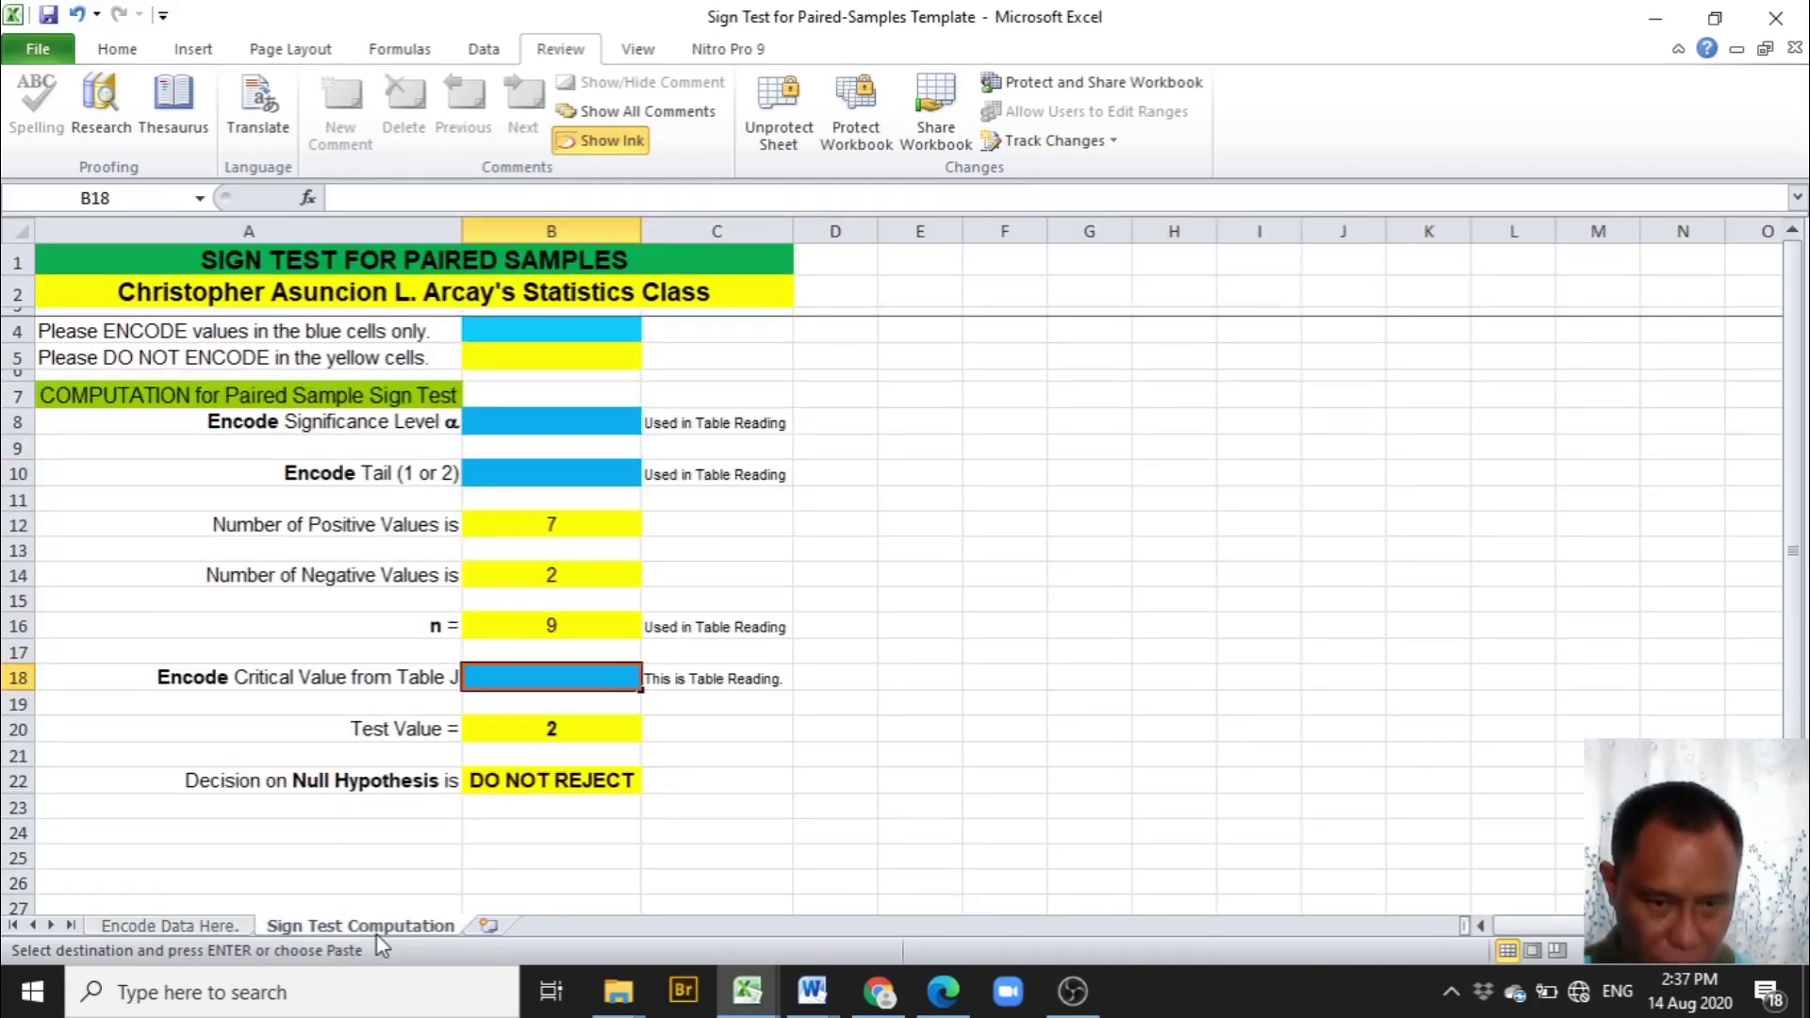
Enter 0.05 as the significance level in cell B8, confirming alpha from the textbook.
{"action": "left_click", "coordinate": [598, 423]}
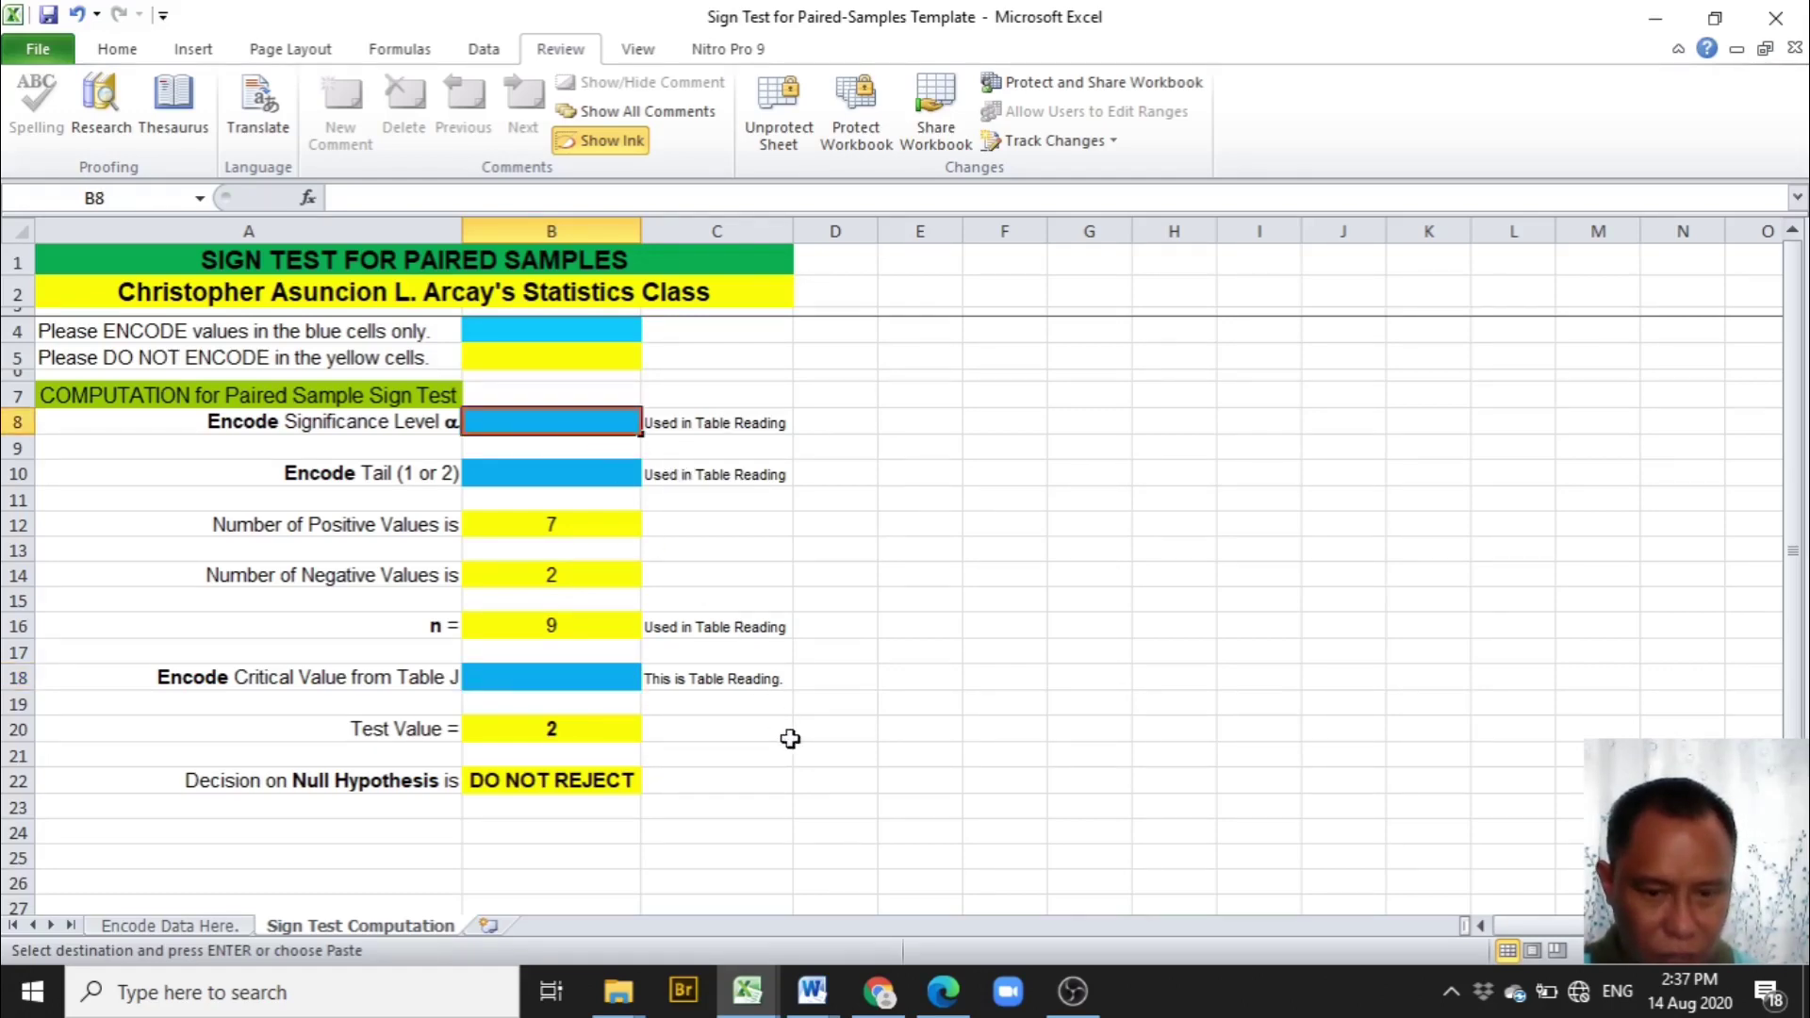
{"action": "left_click", "coordinate": [881, 992]}
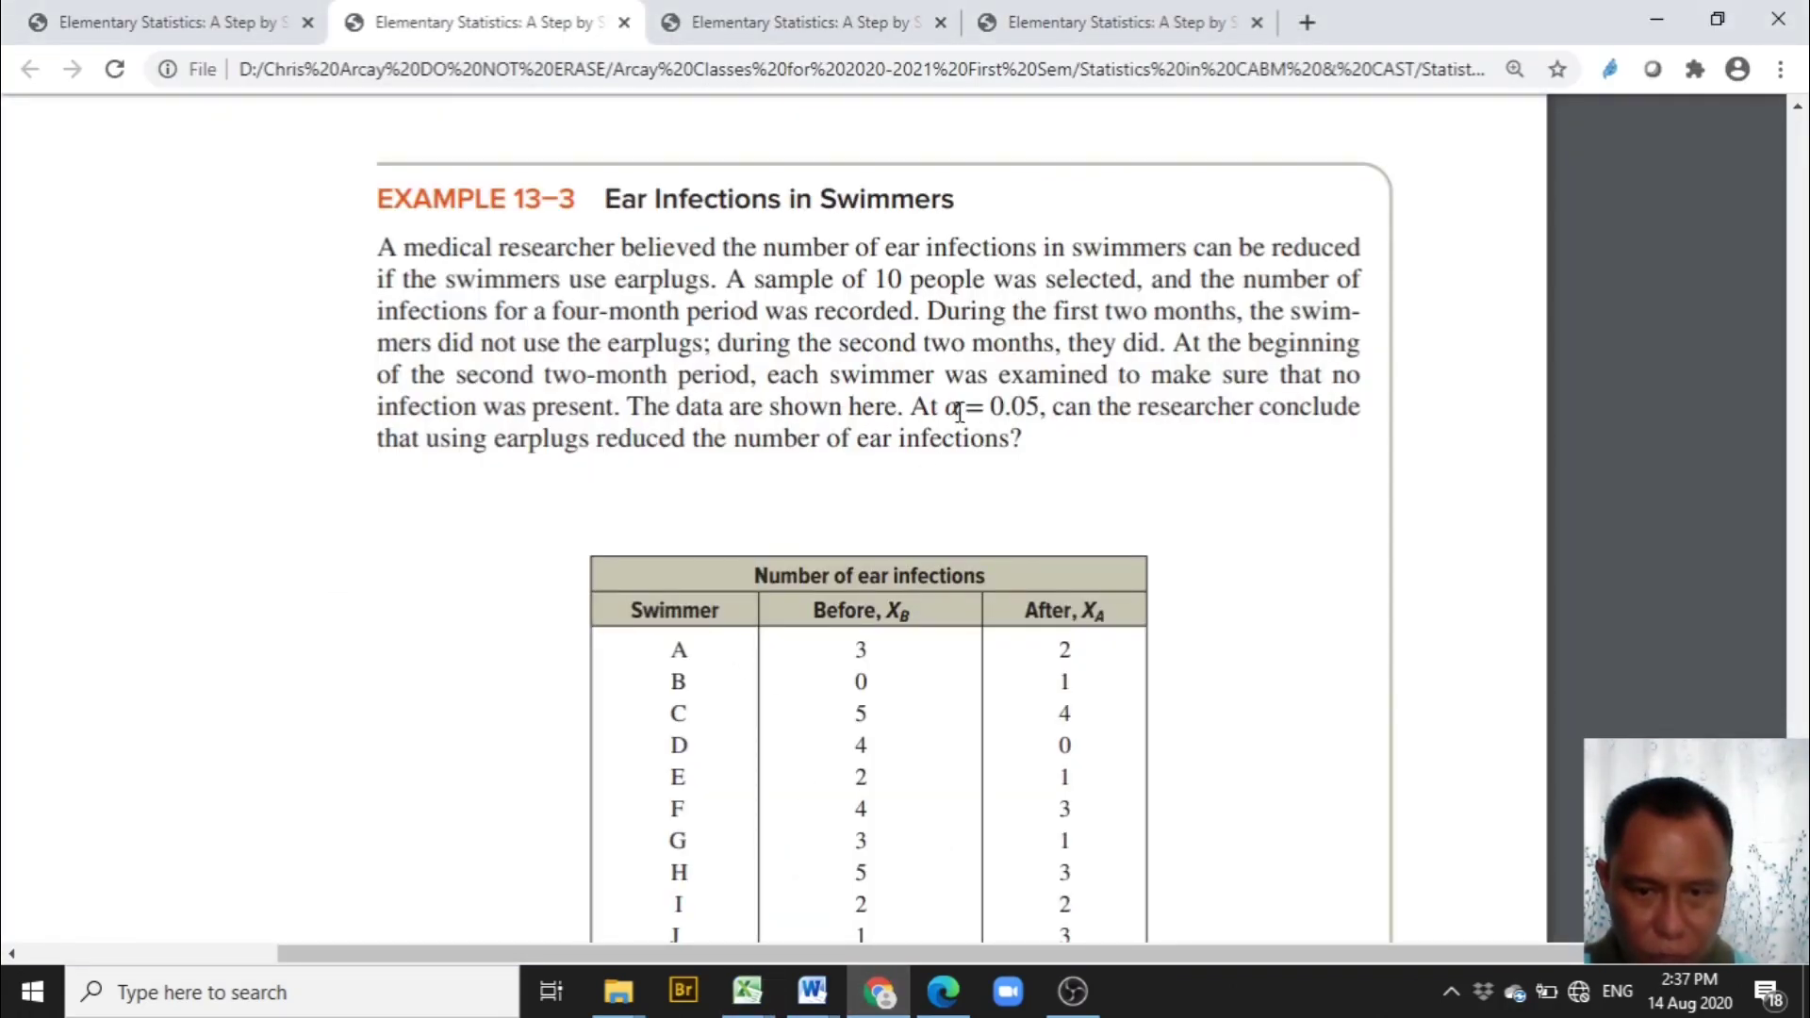
{"action": "mouse_move", "coordinate": [769, 1007]}
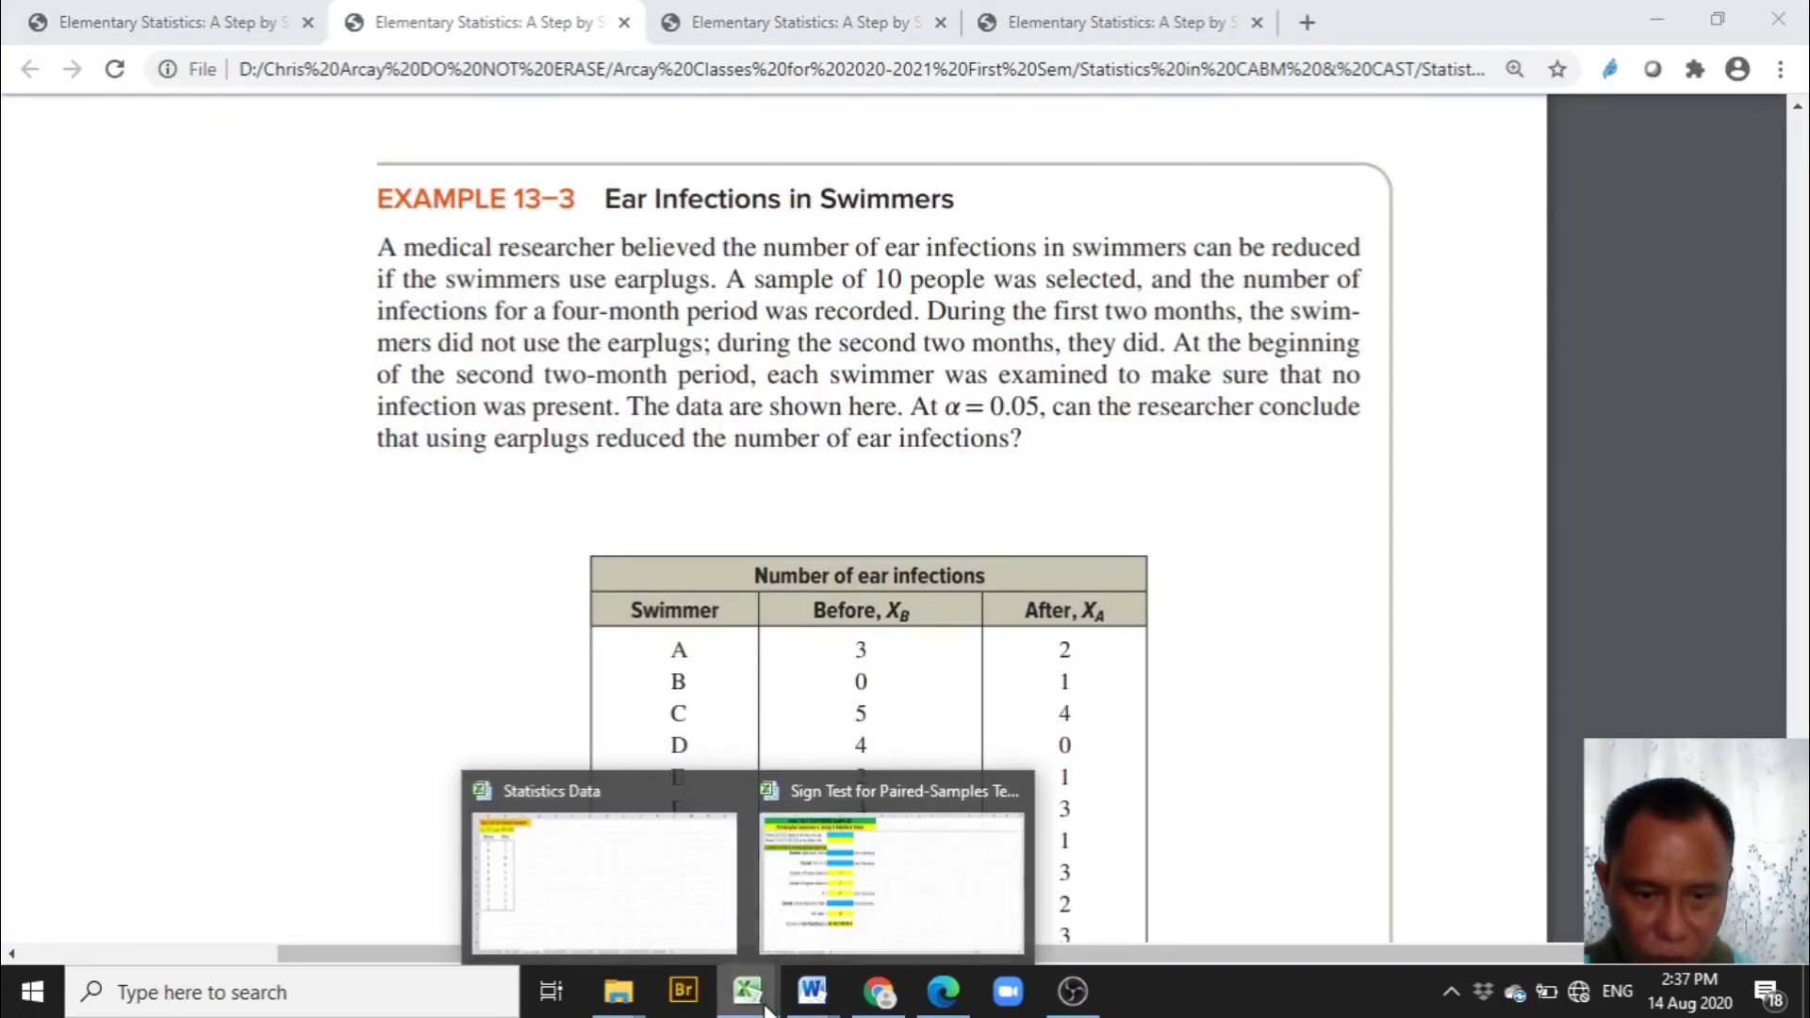
{"action": "left_click", "coordinate": [902, 912]}
{"action": "type", "text": "0.05"}
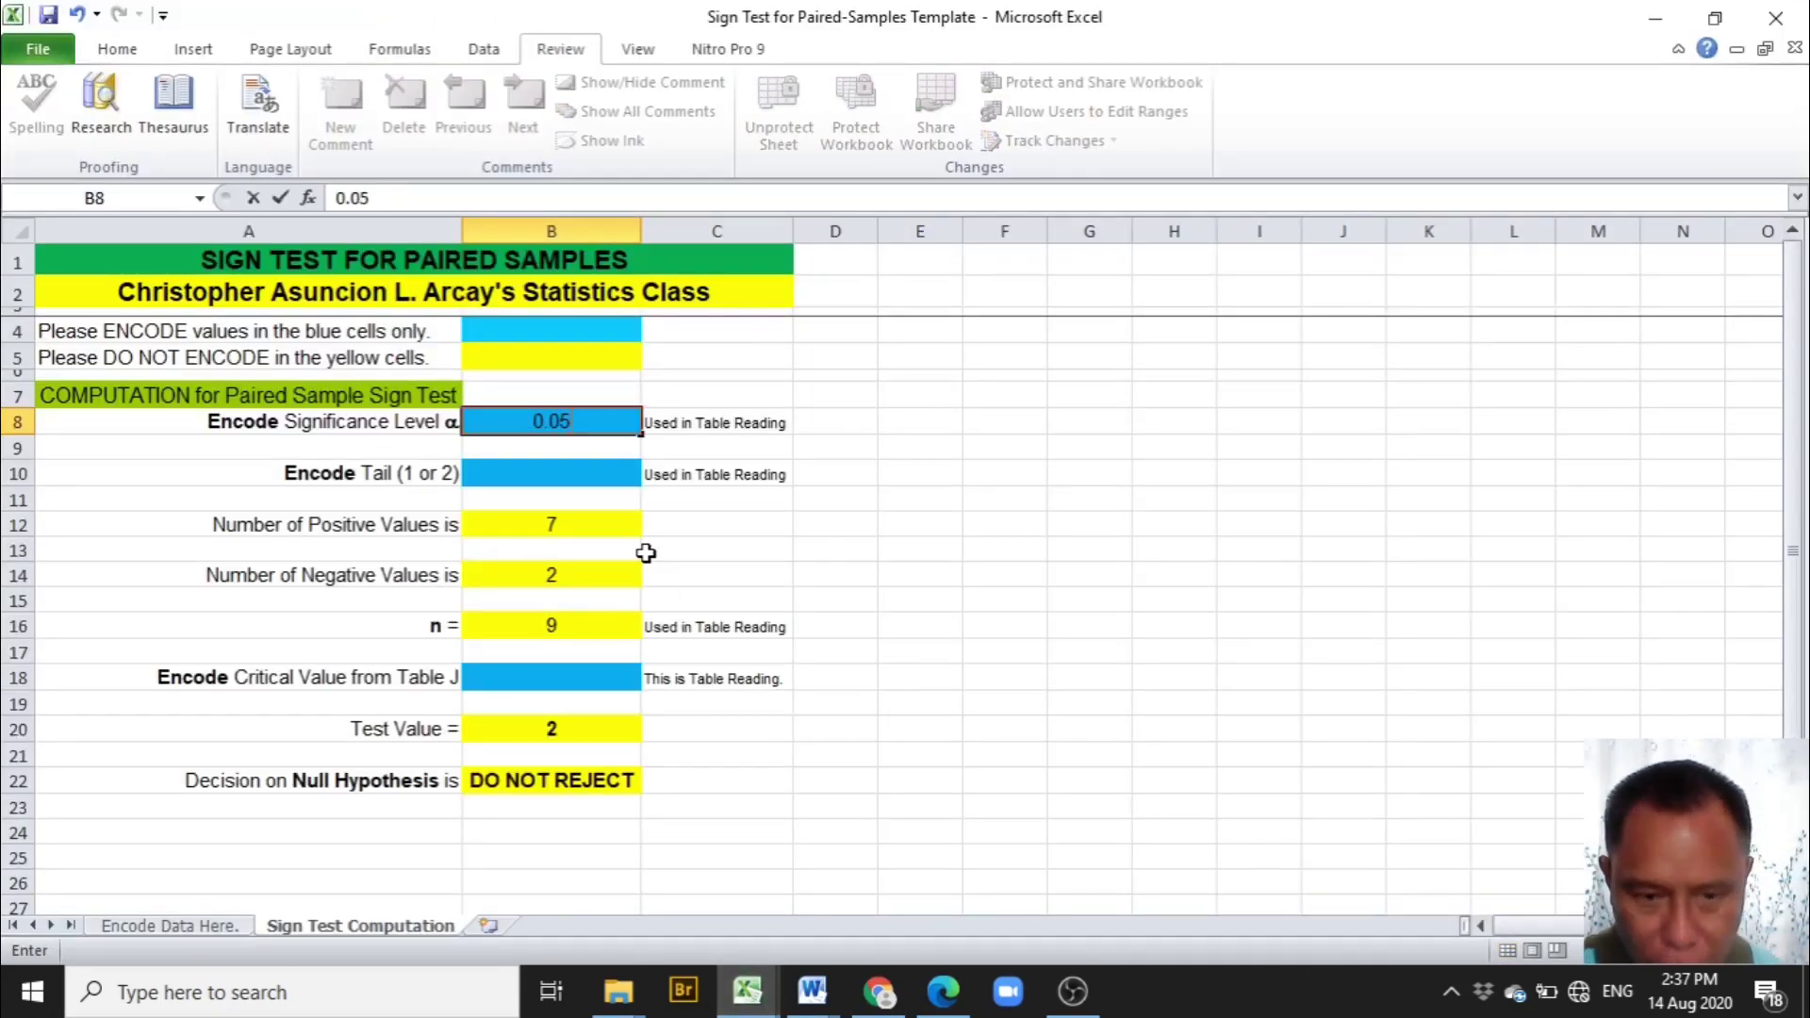
{"action": "key", "text": "Return"}
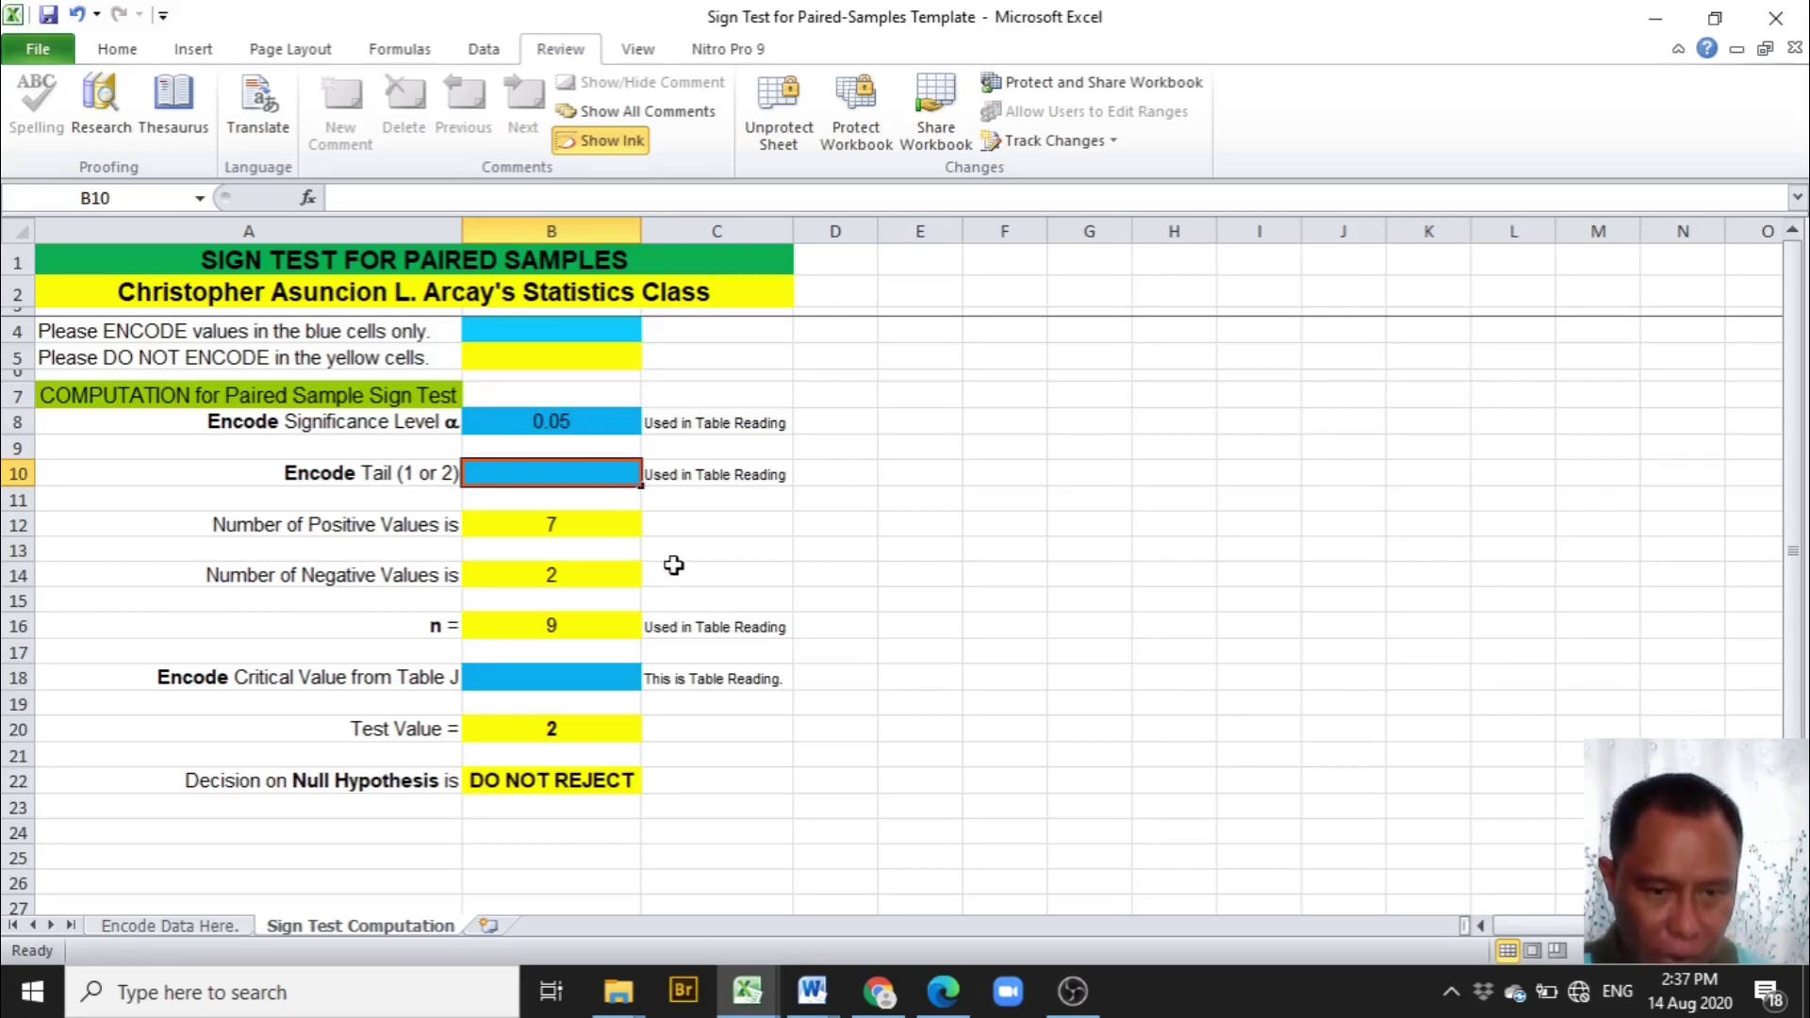
Set the tail to 1 in cell B10 after checking the example, and verify alpha and tail.
{"action": "left_click", "coordinate": [879, 990]}
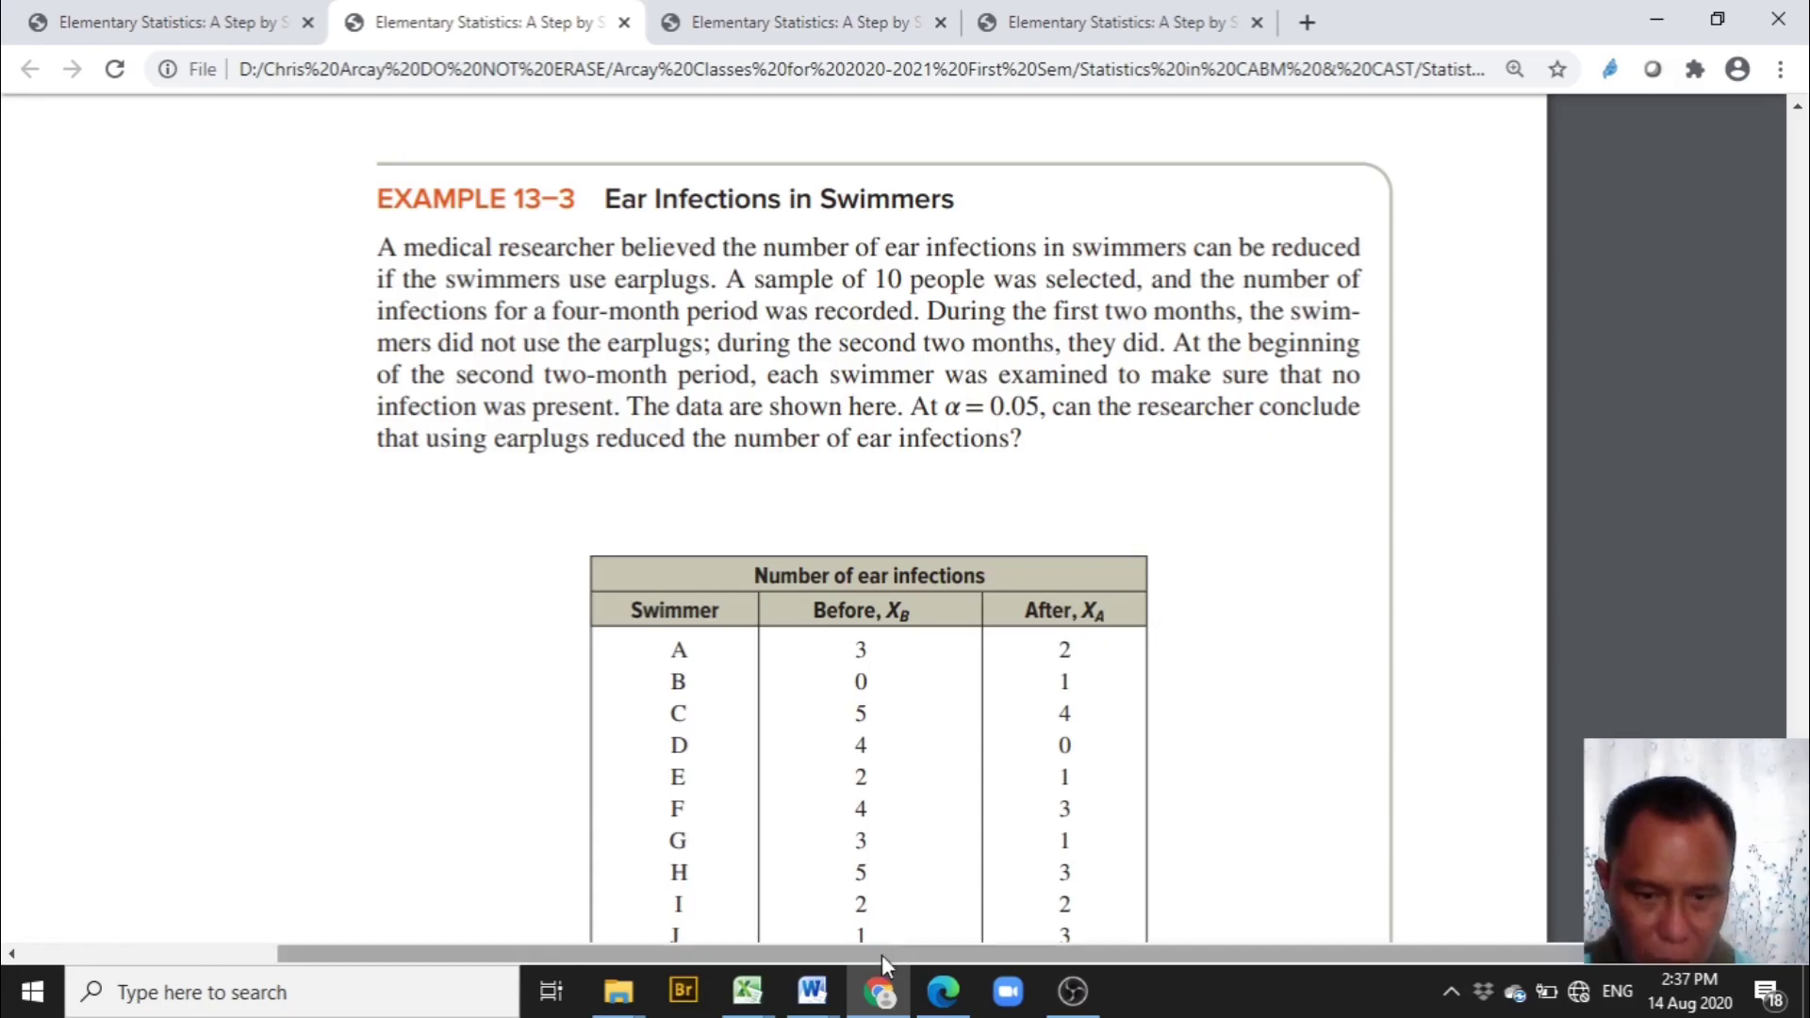
{"action": "left_click", "coordinate": [747, 990]}
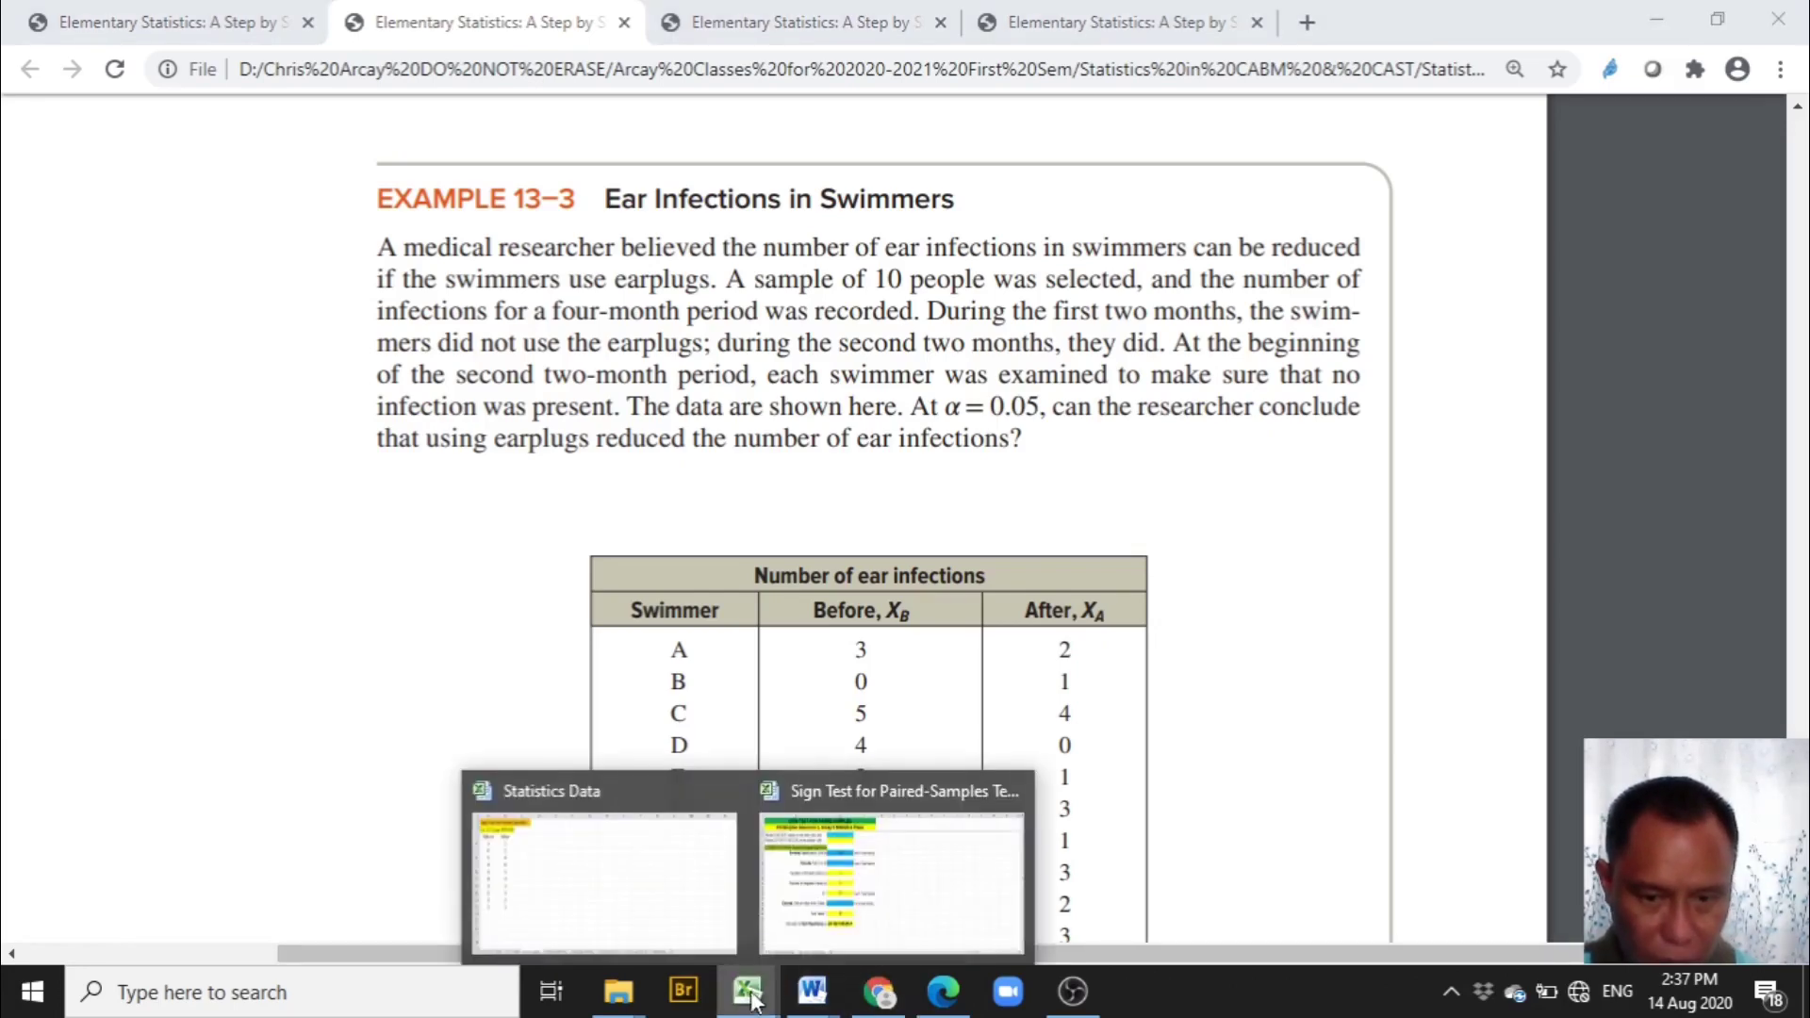
{"action": "left_click", "coordinate": [941, 929]}
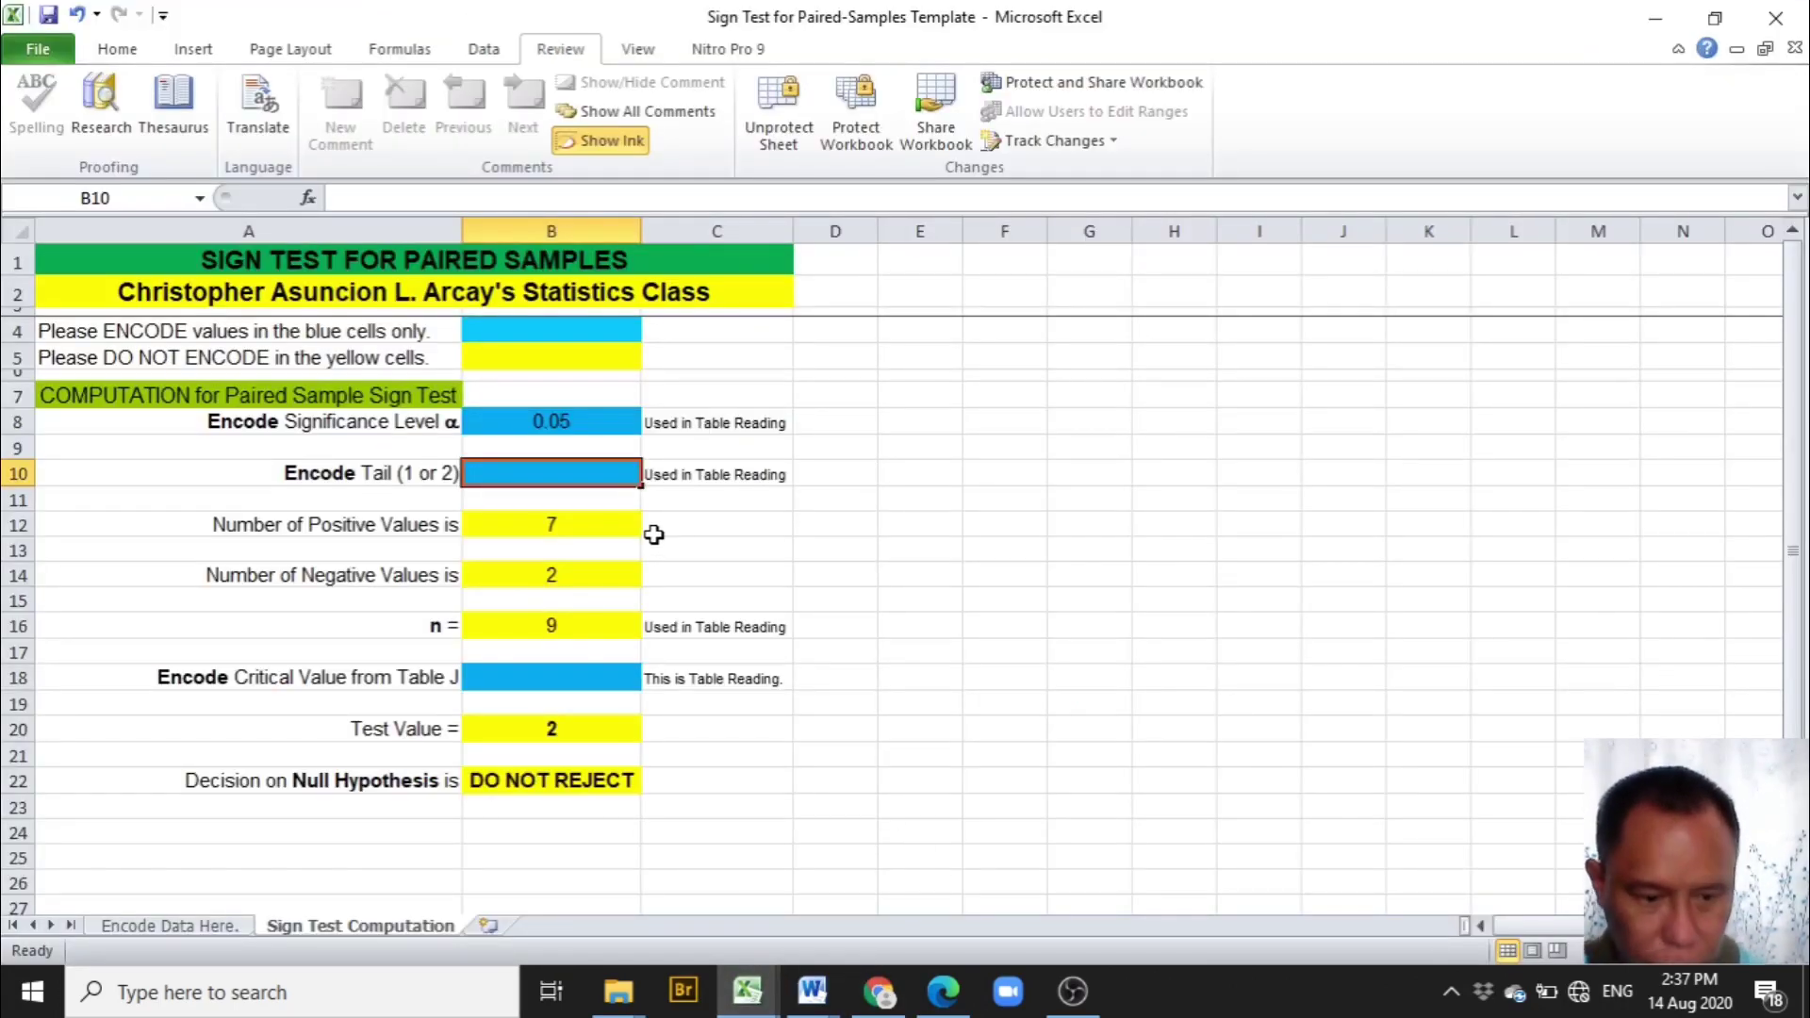
{"action": "left_click", "coordinate": [732, 545]}
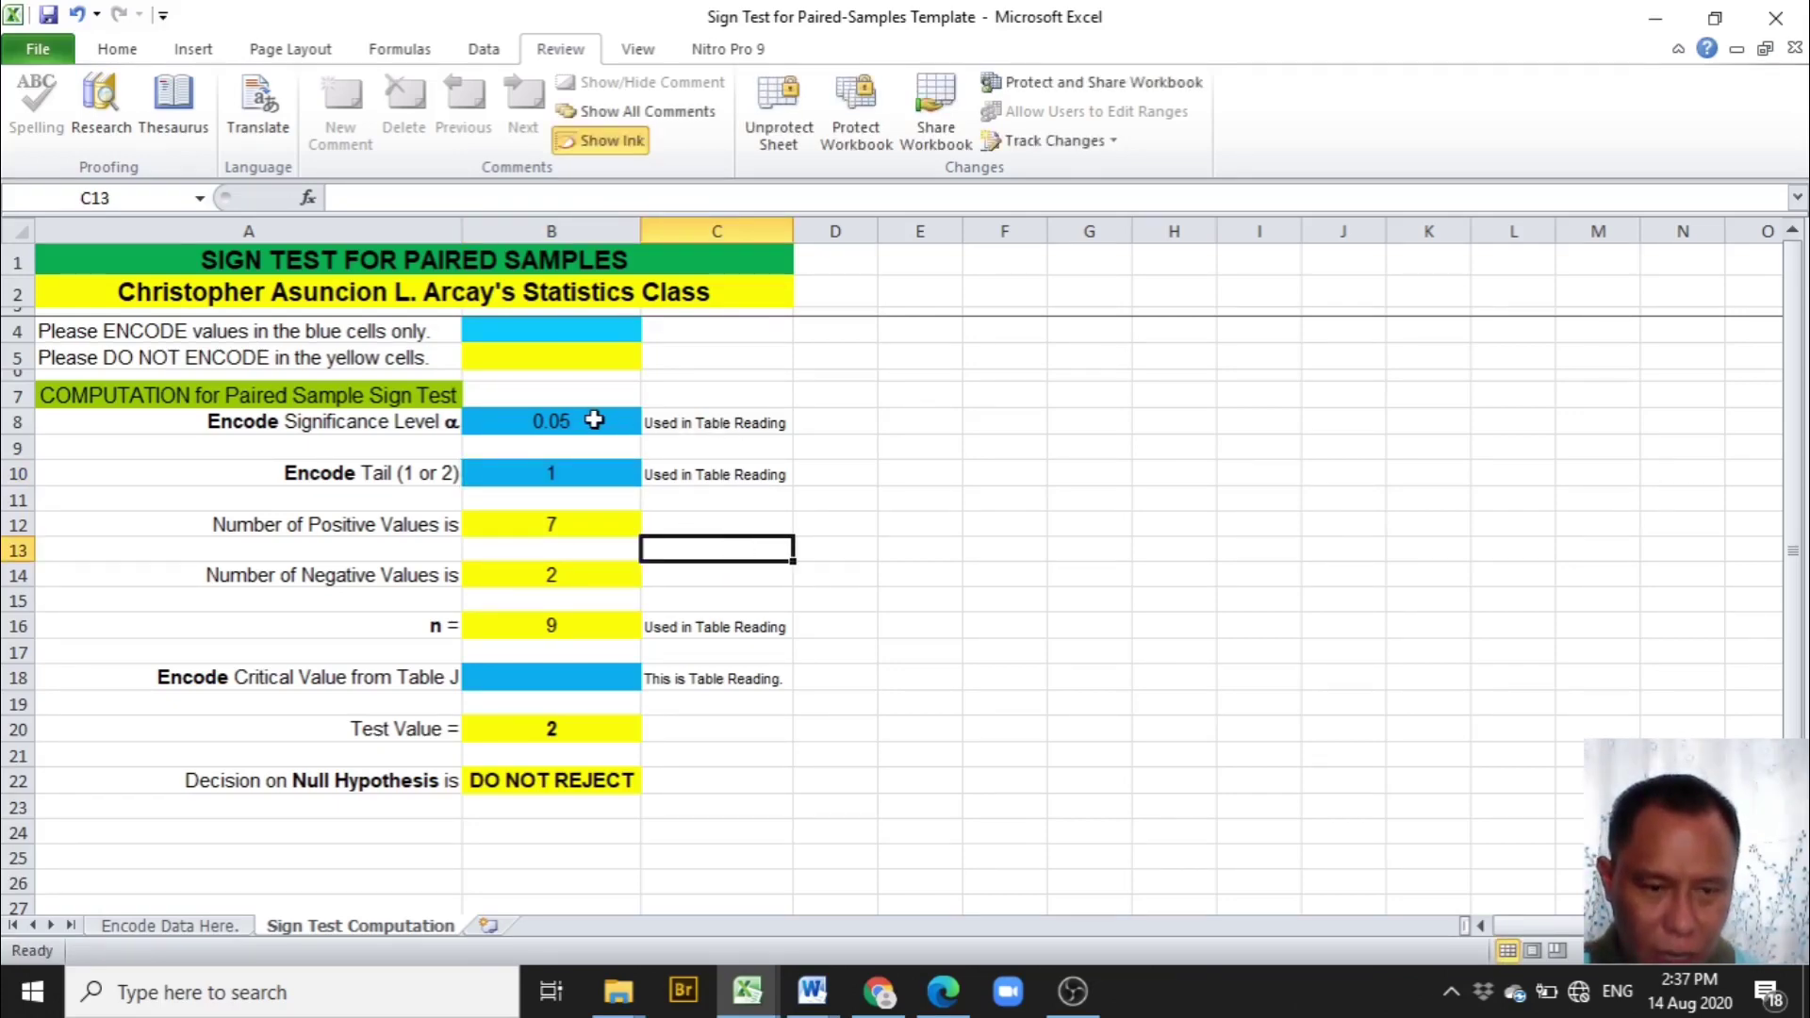
{"action": "left_click", "coordinate": [594, 420]}
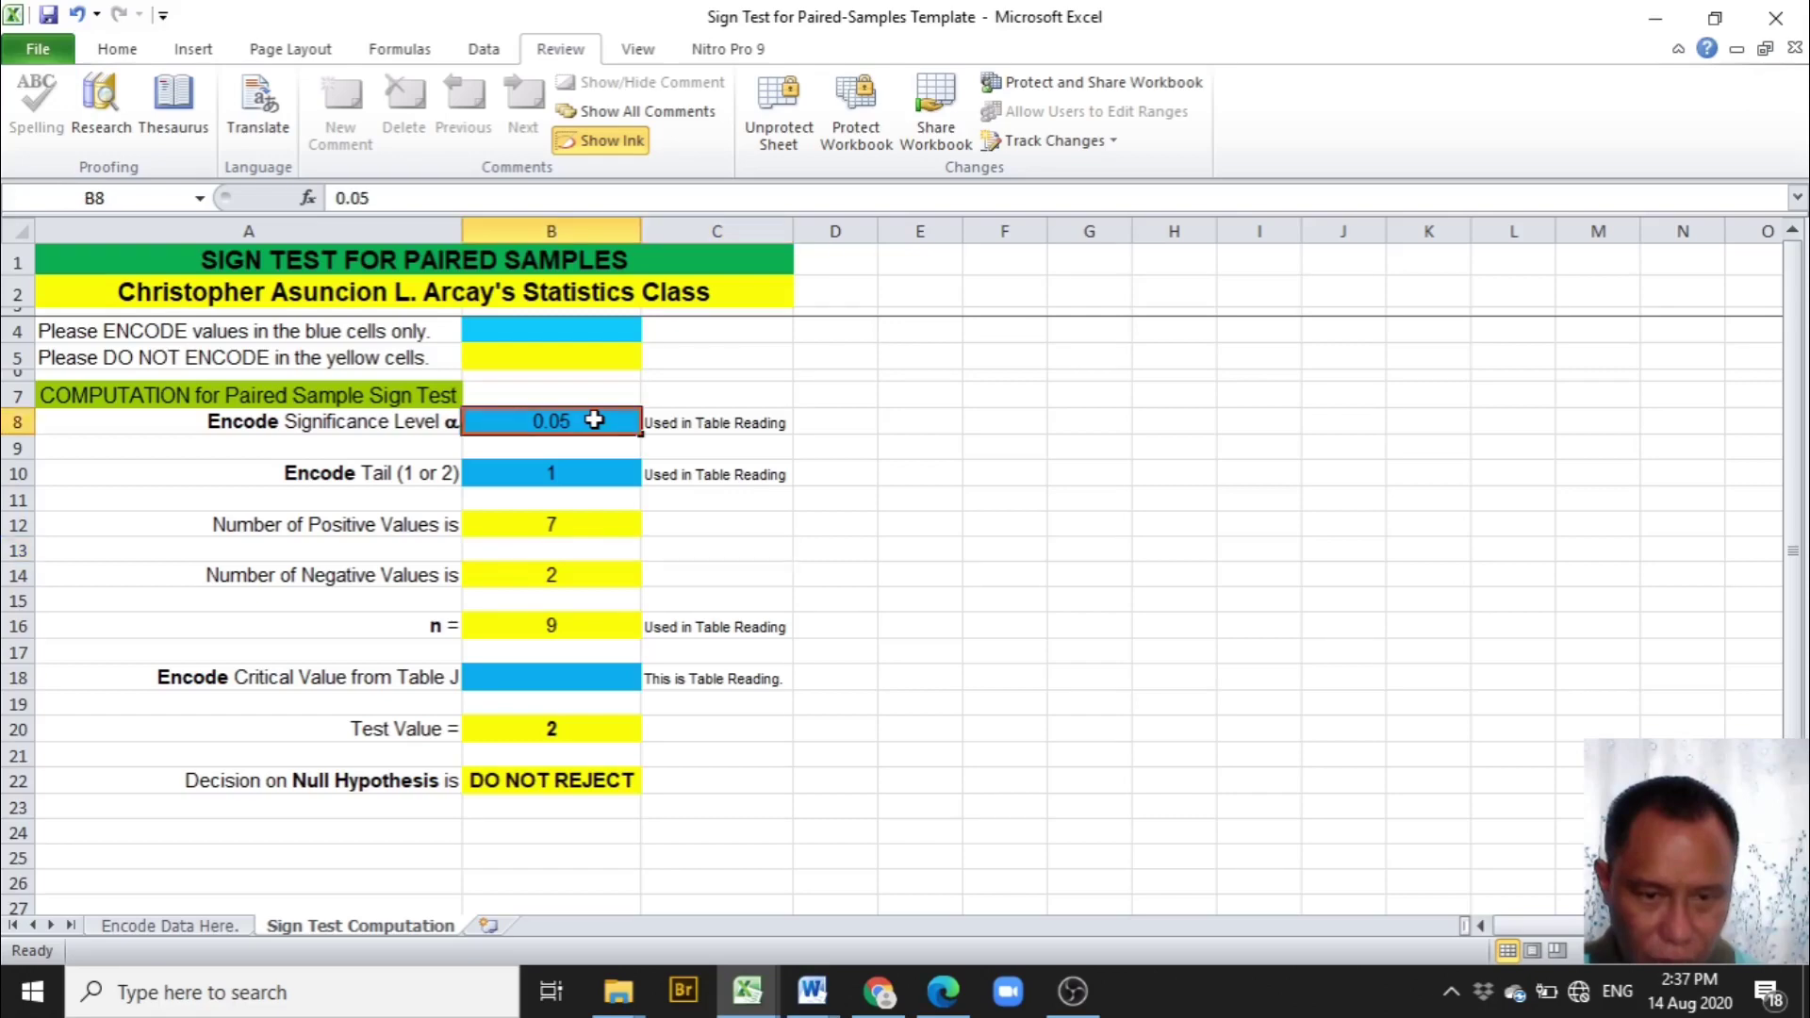
{"action": "left_click", "coordinate": [599, 475]}
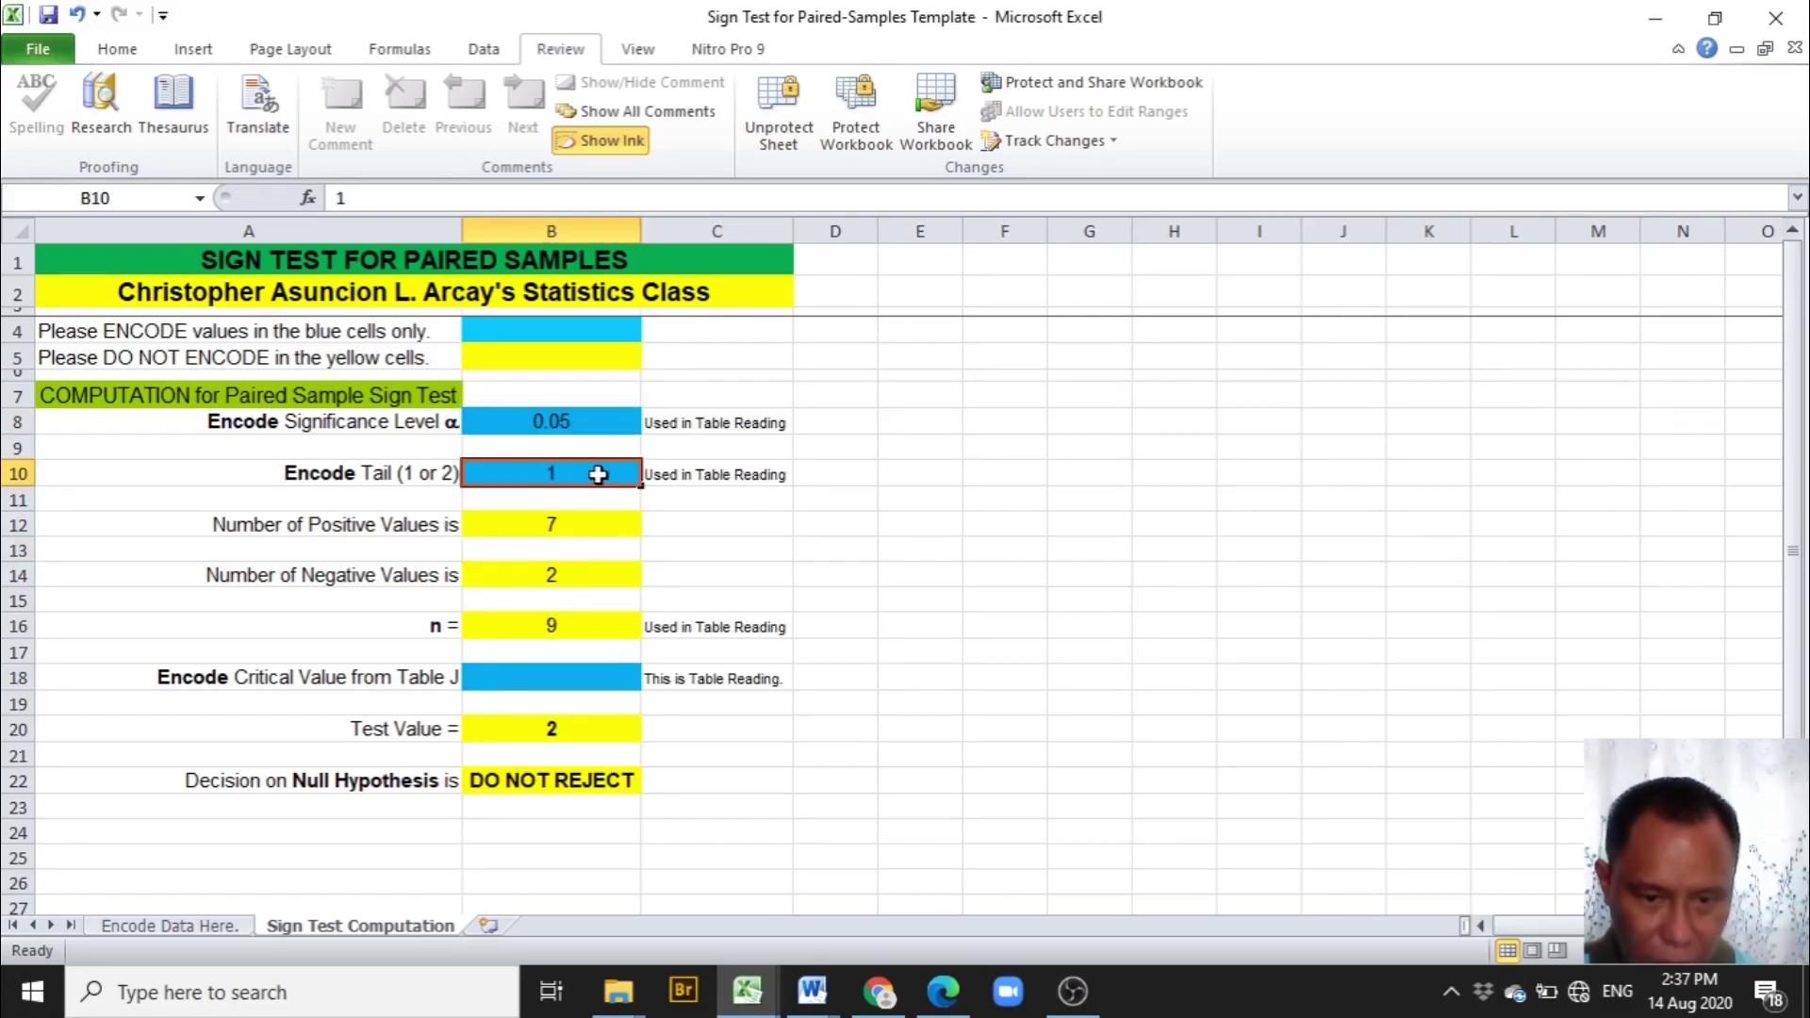
{"action": "left_click", "coordinate": [603, 678]}
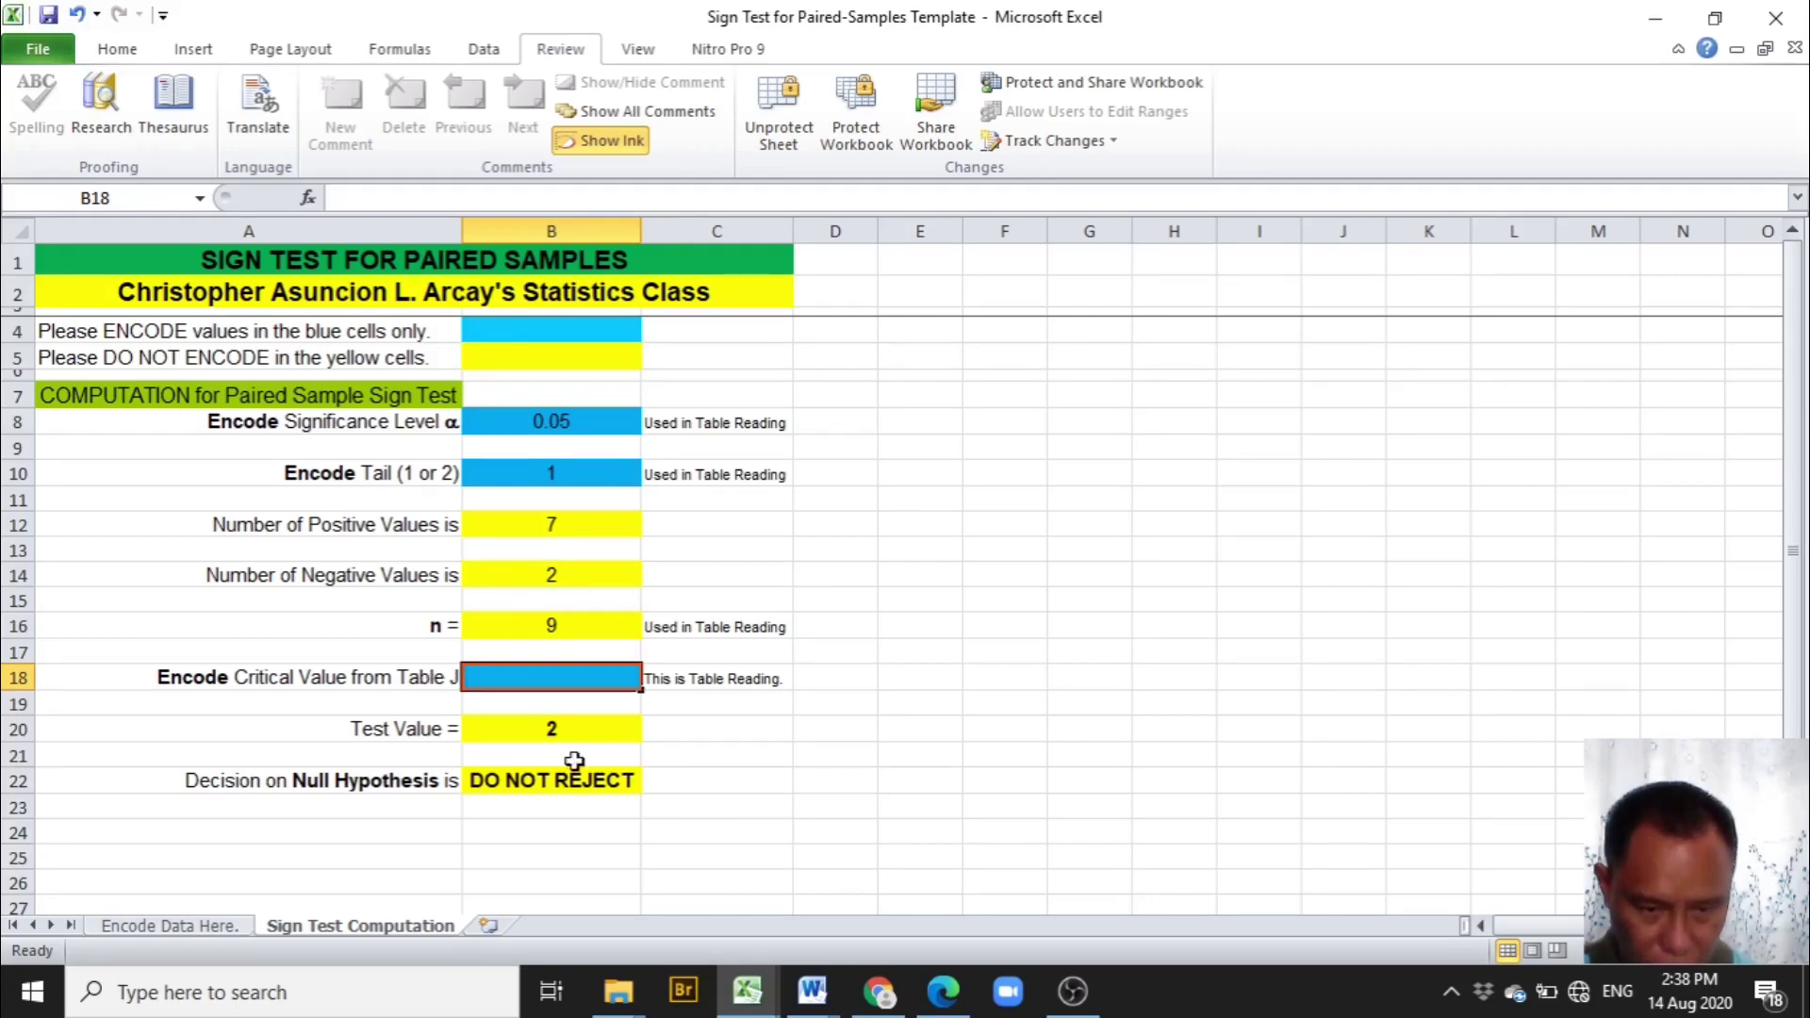
{"action": "left_click", "coordinate": [879, 990]}
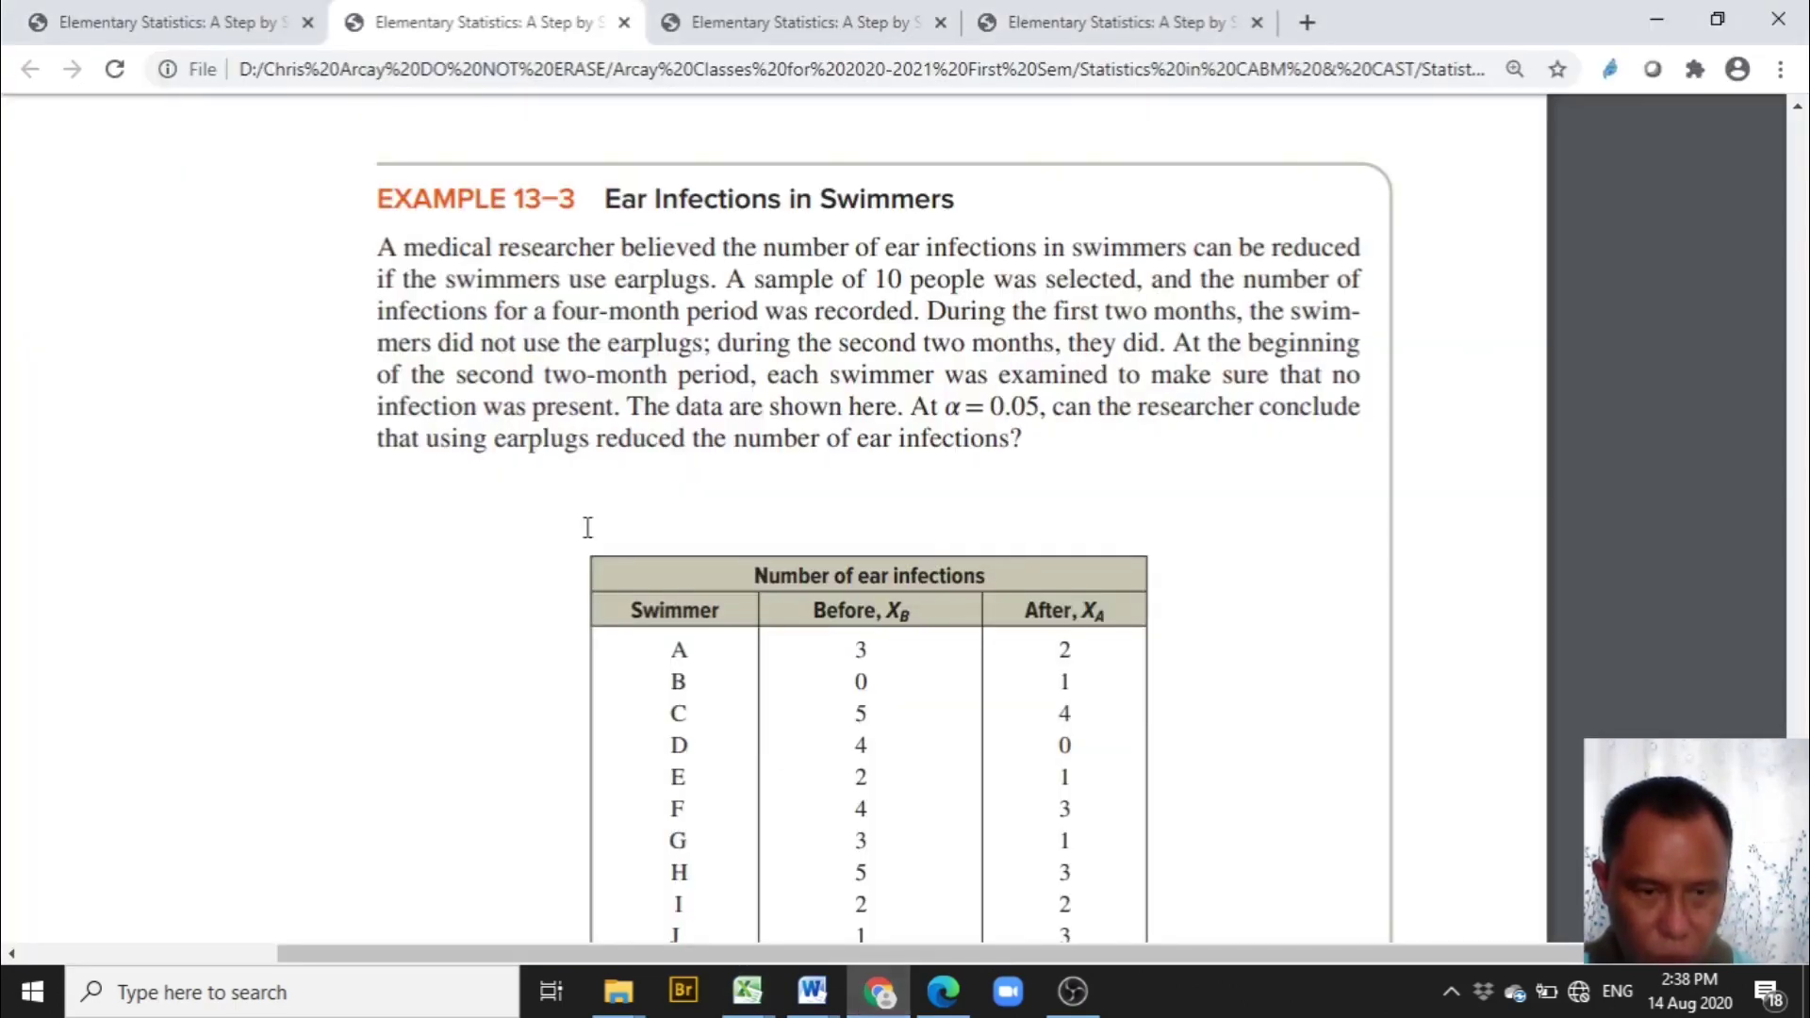
{"action": "left_click", "coordinate": [198, 23]}
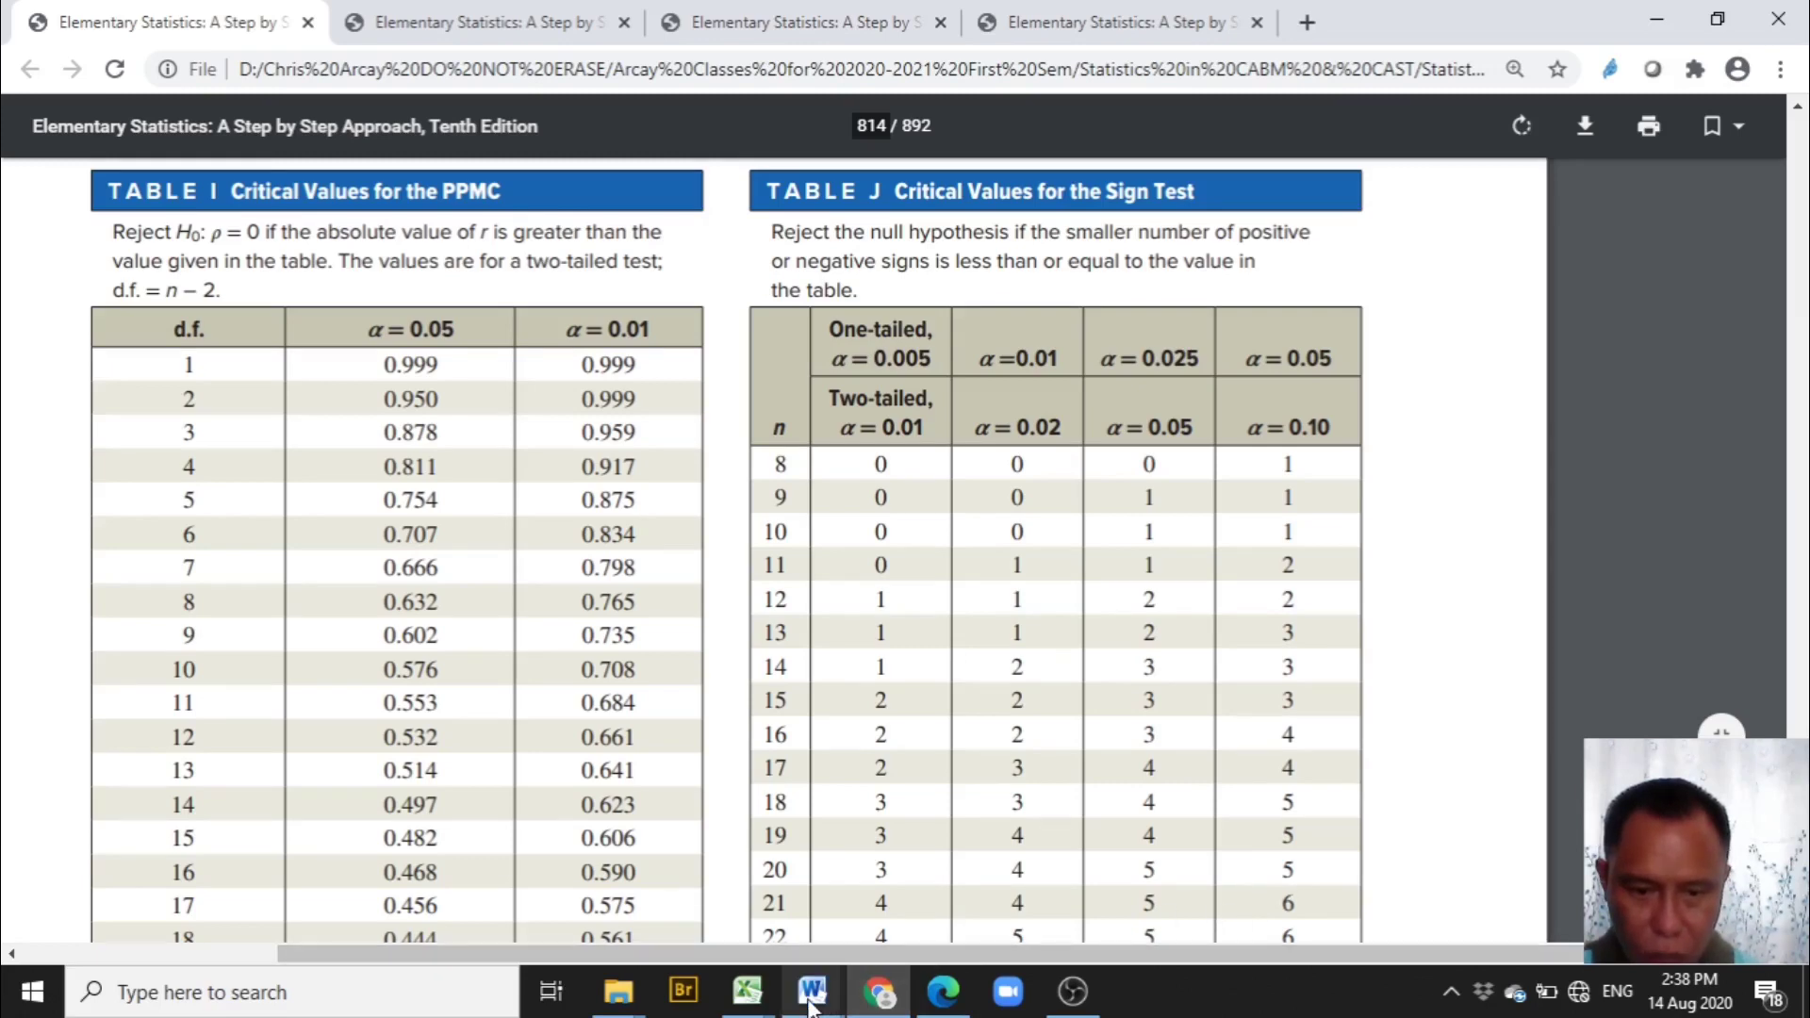
{"action": "mouse_move", "coordinate": [867, 1002]}
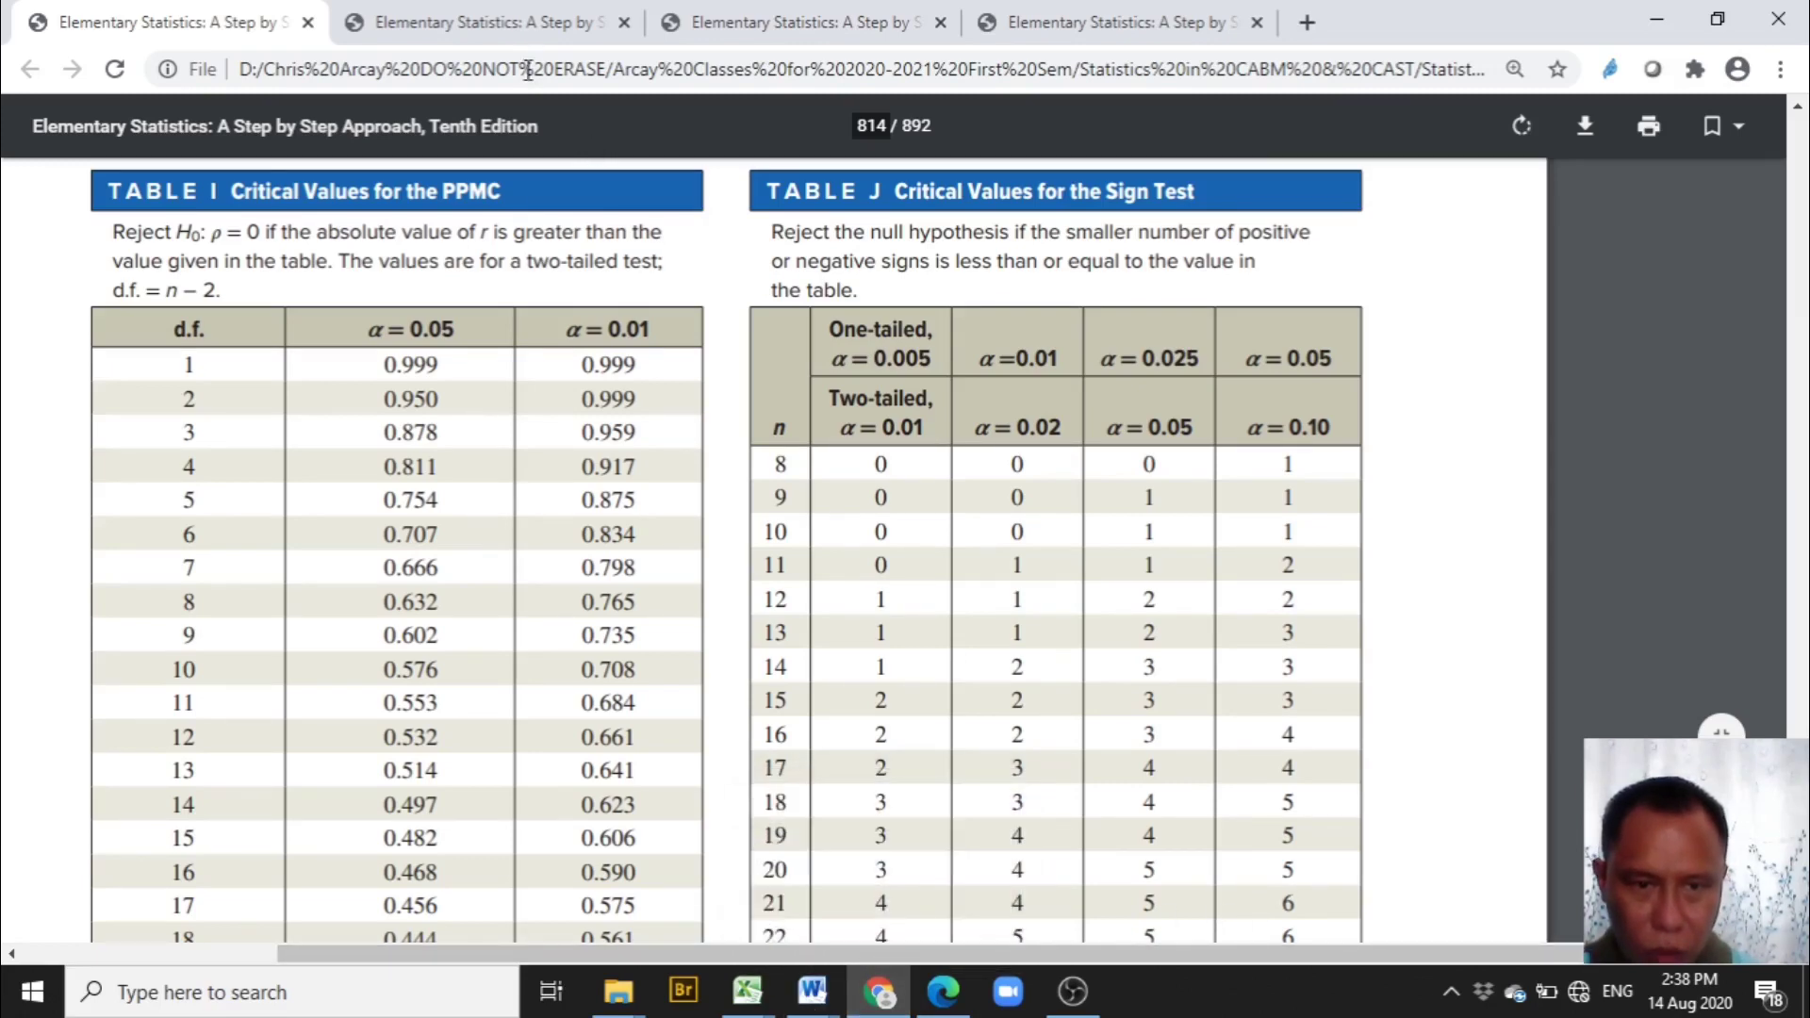
{"action": "left_click", "coordinate": [522, 26]}
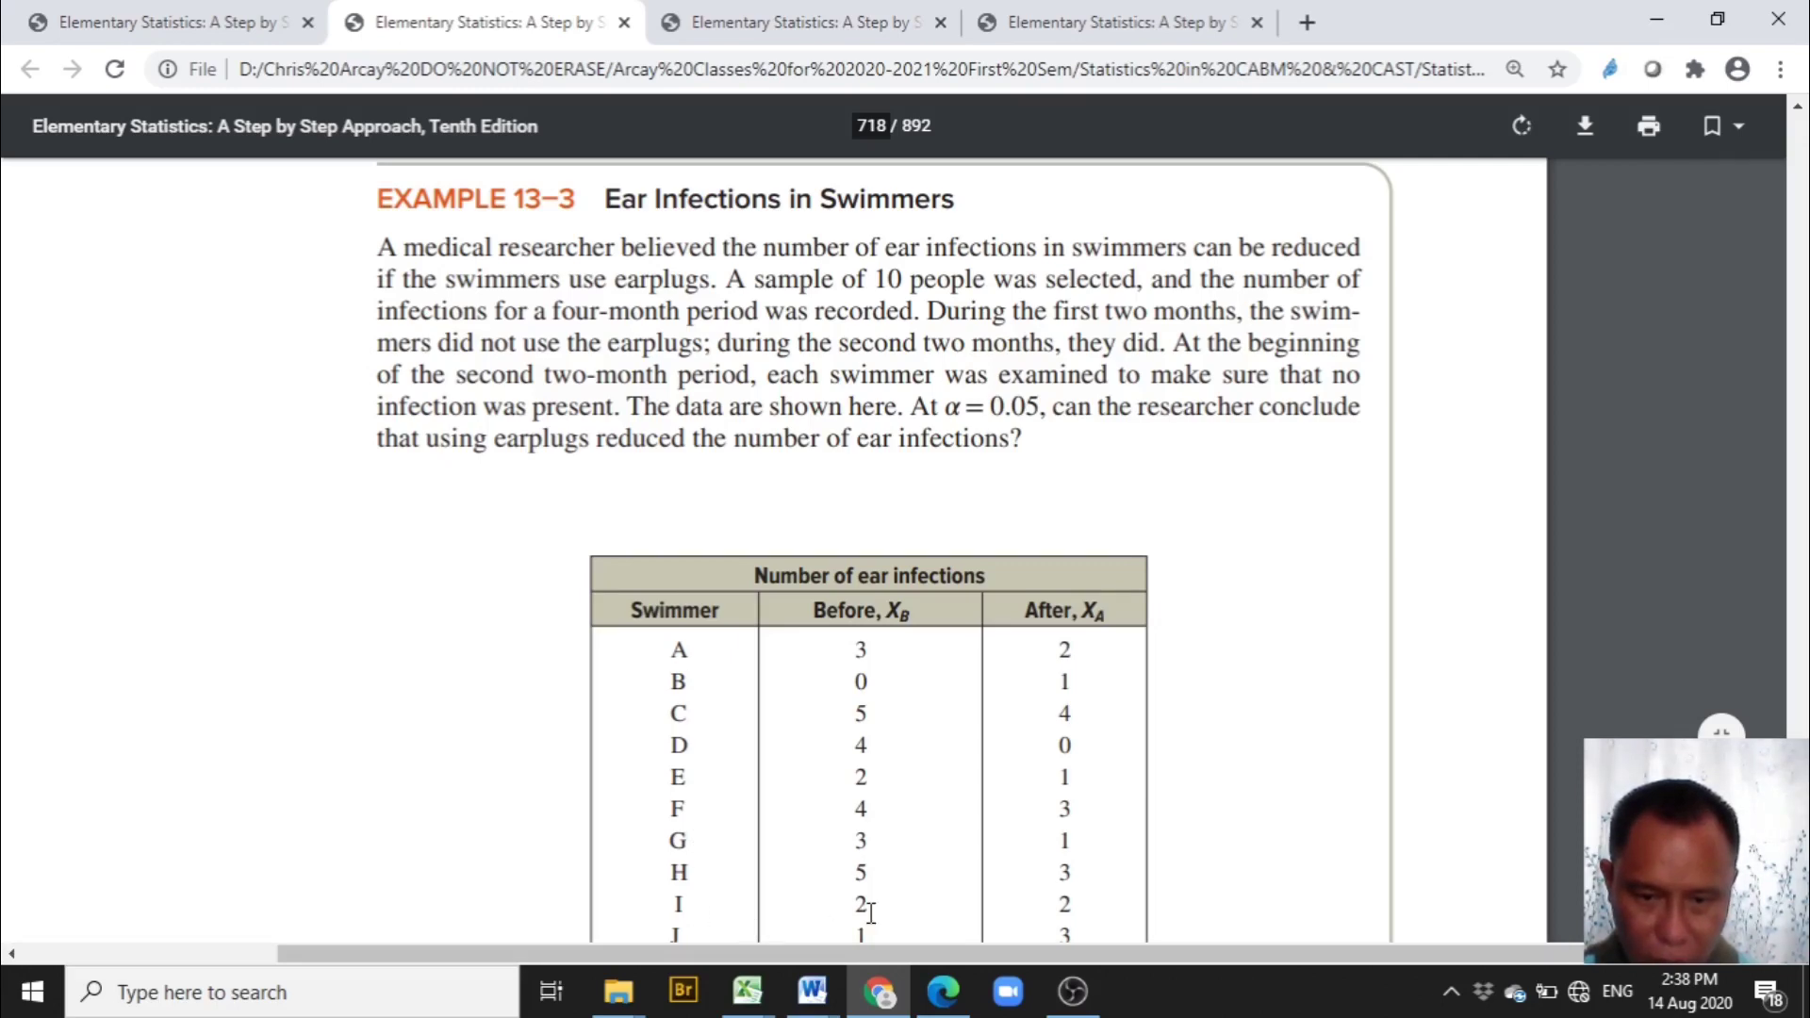
{"action": "mouse_move", "coordinate": [759, 996]}
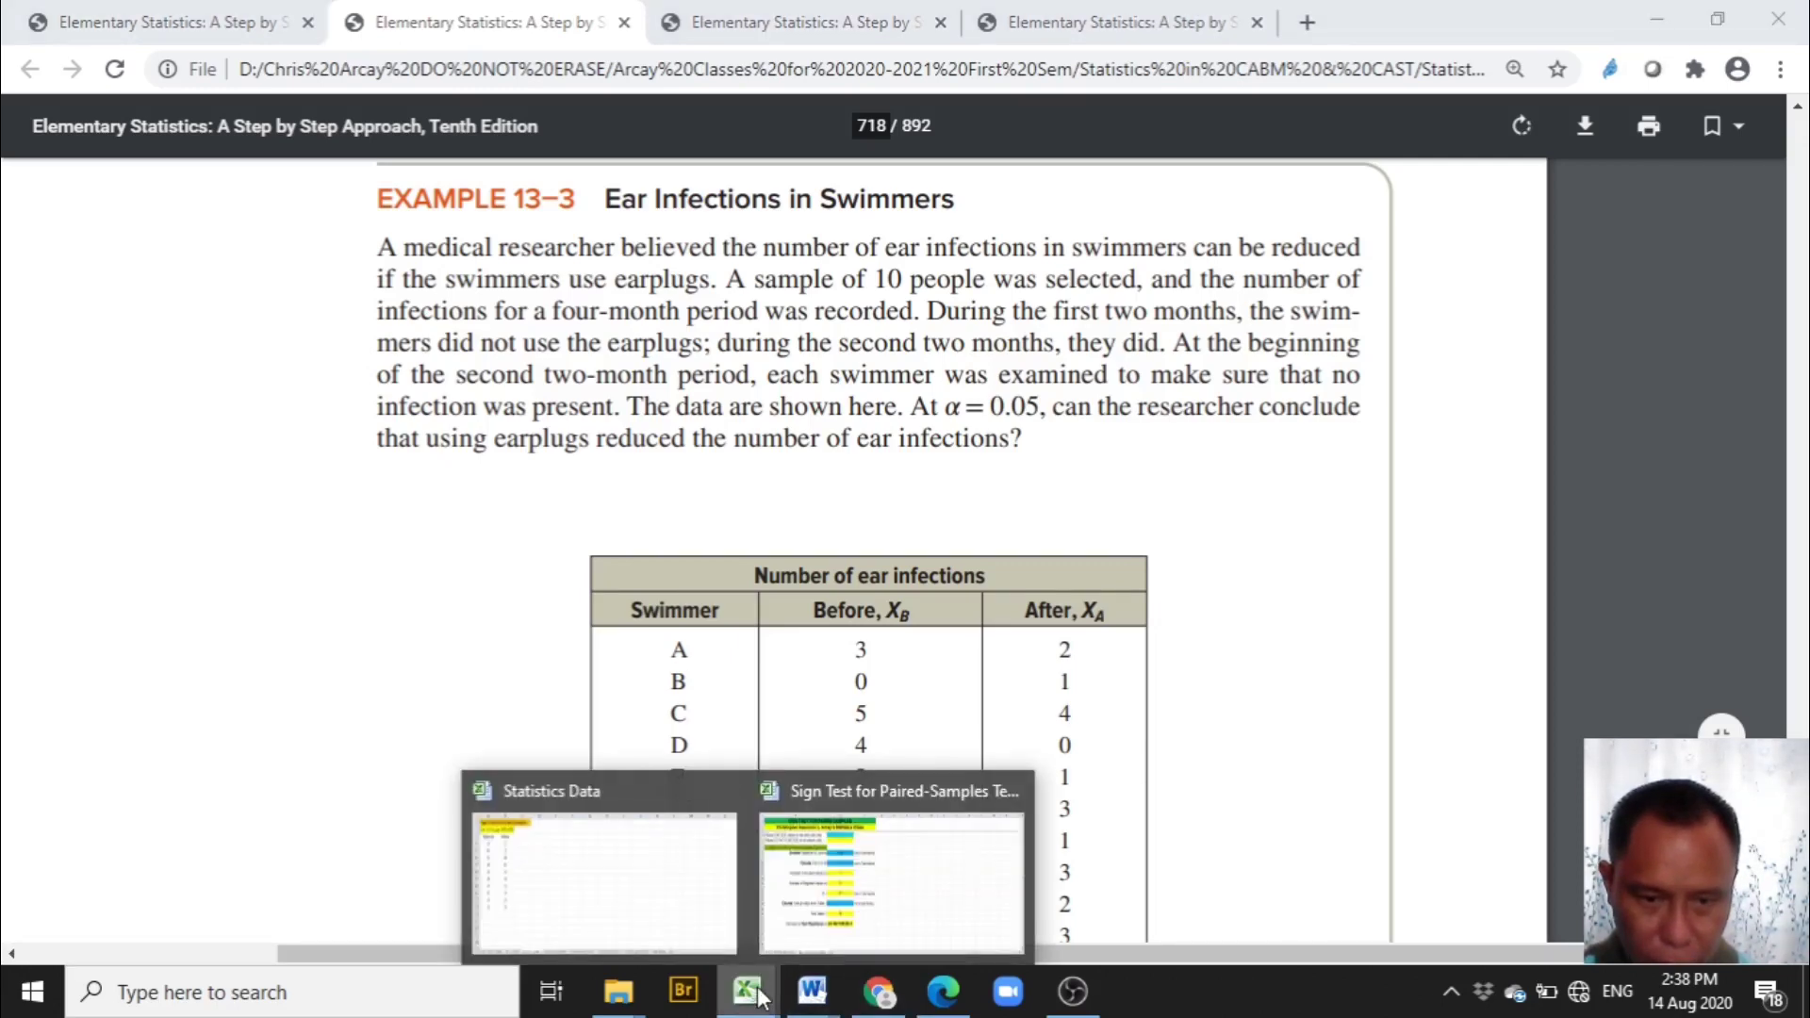
{"action": "left_click", "coordinate": [856, 926]}
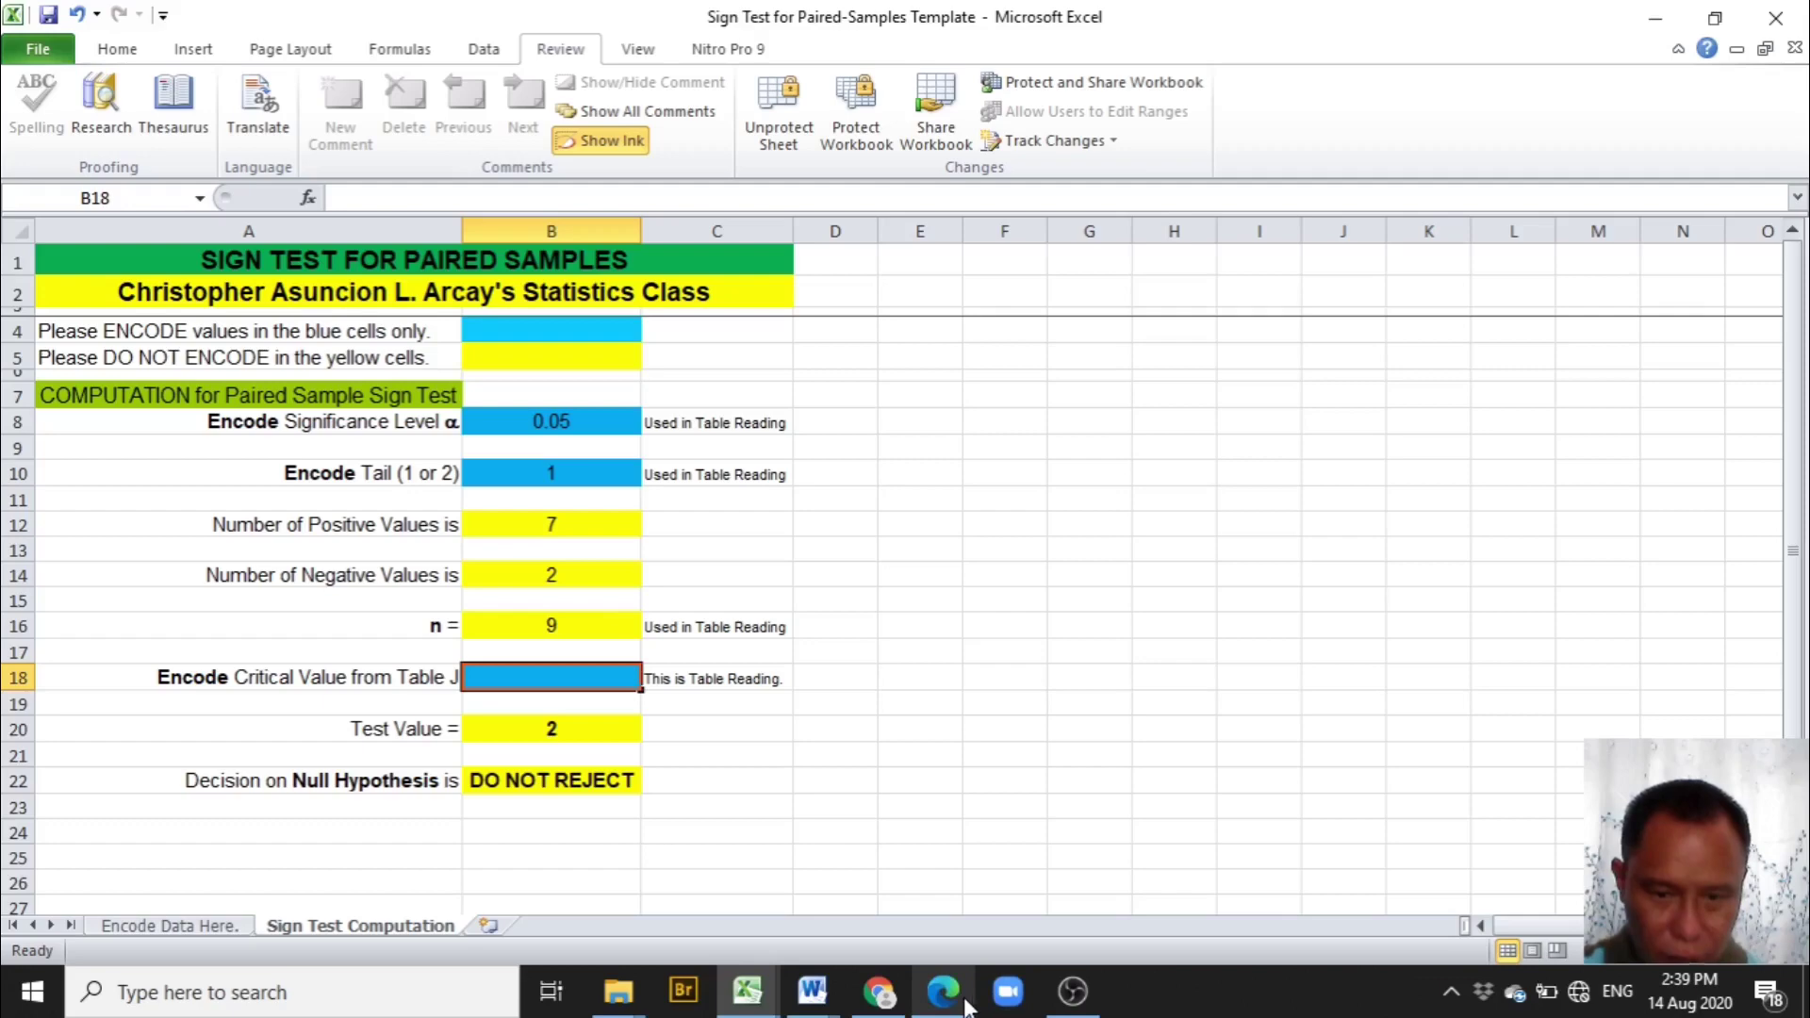
{"action": "mouse_move", "coordinate": [881, 1007]}
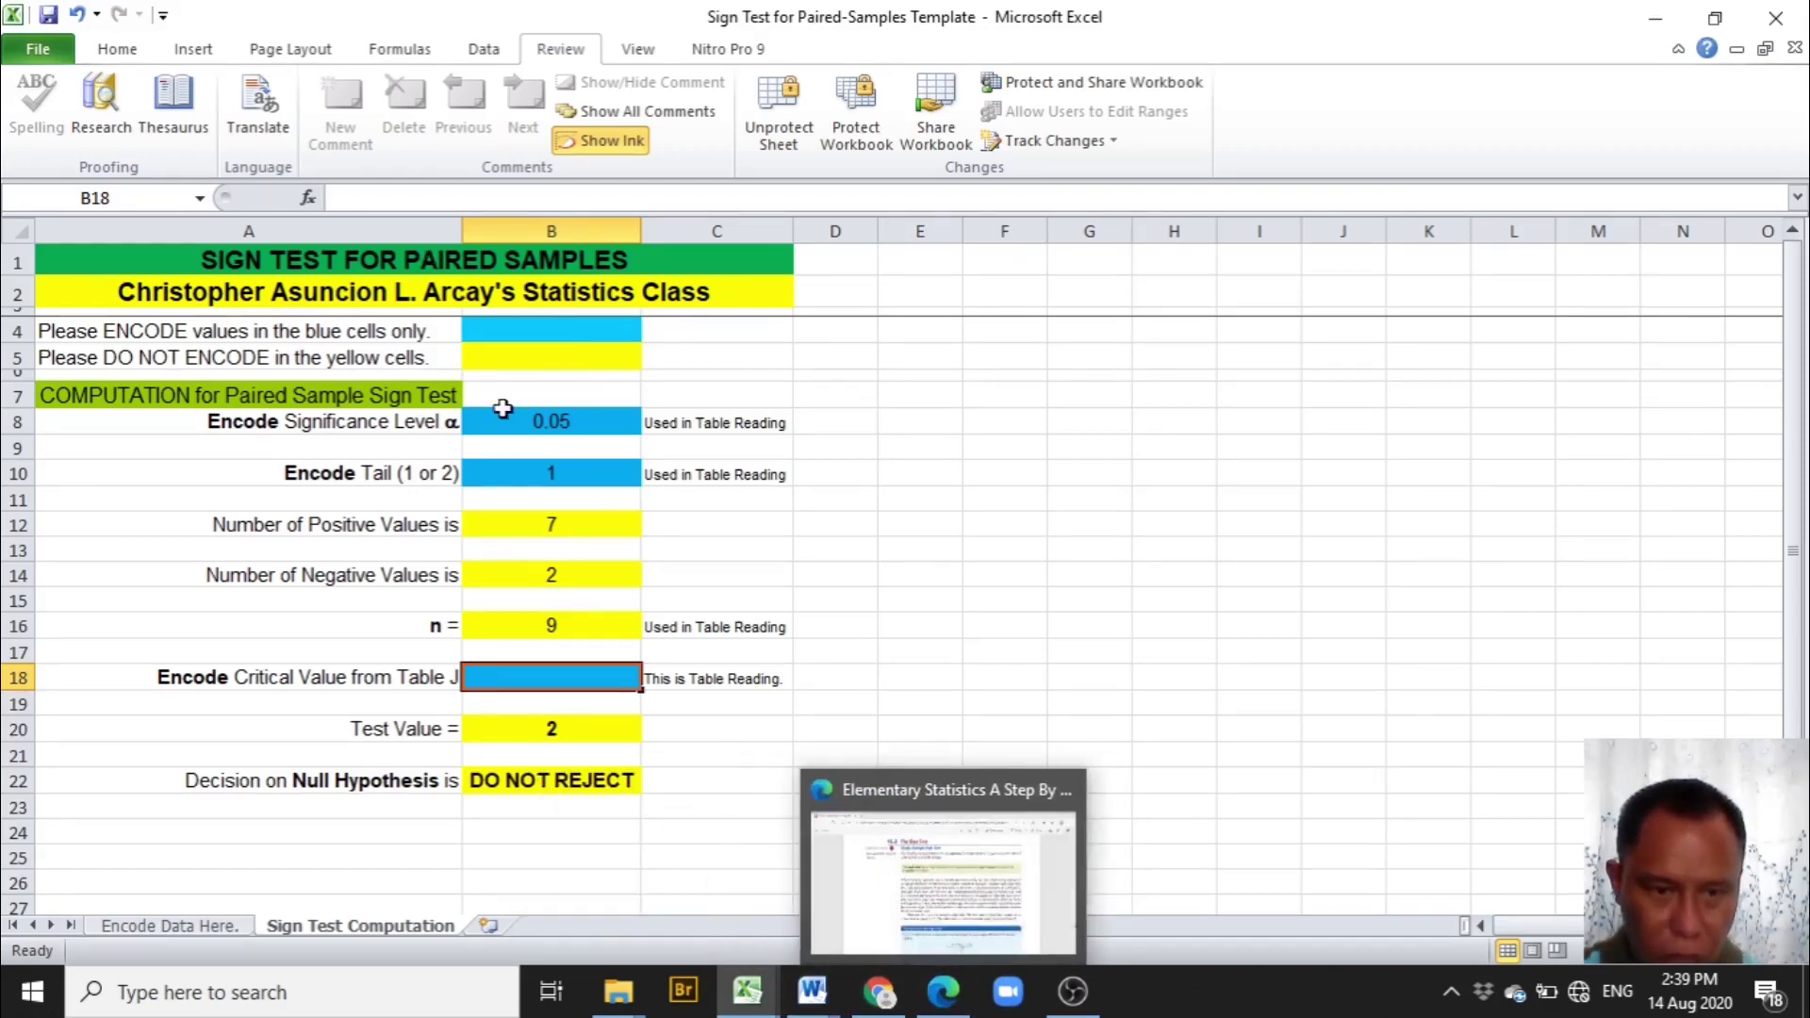
{"action": "left_click", "coordinate": [879, 985]}
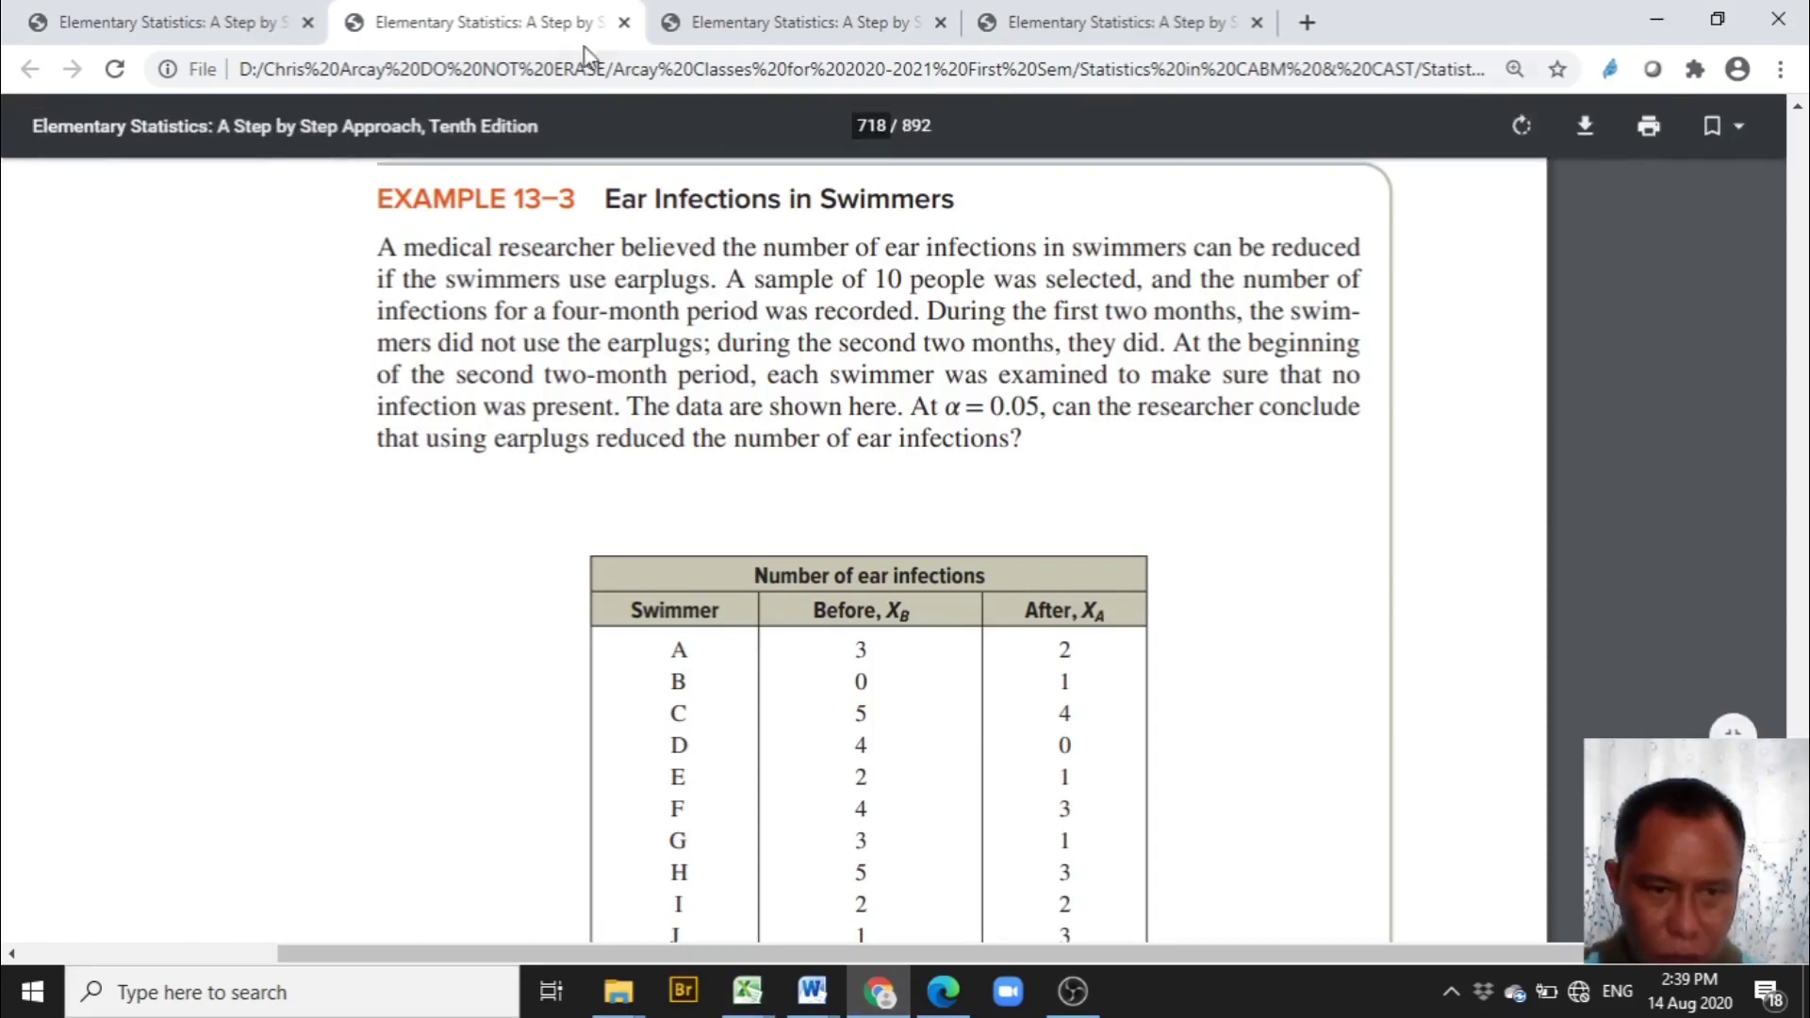
{"action": "left_click", "coordinate": [261, 21]}
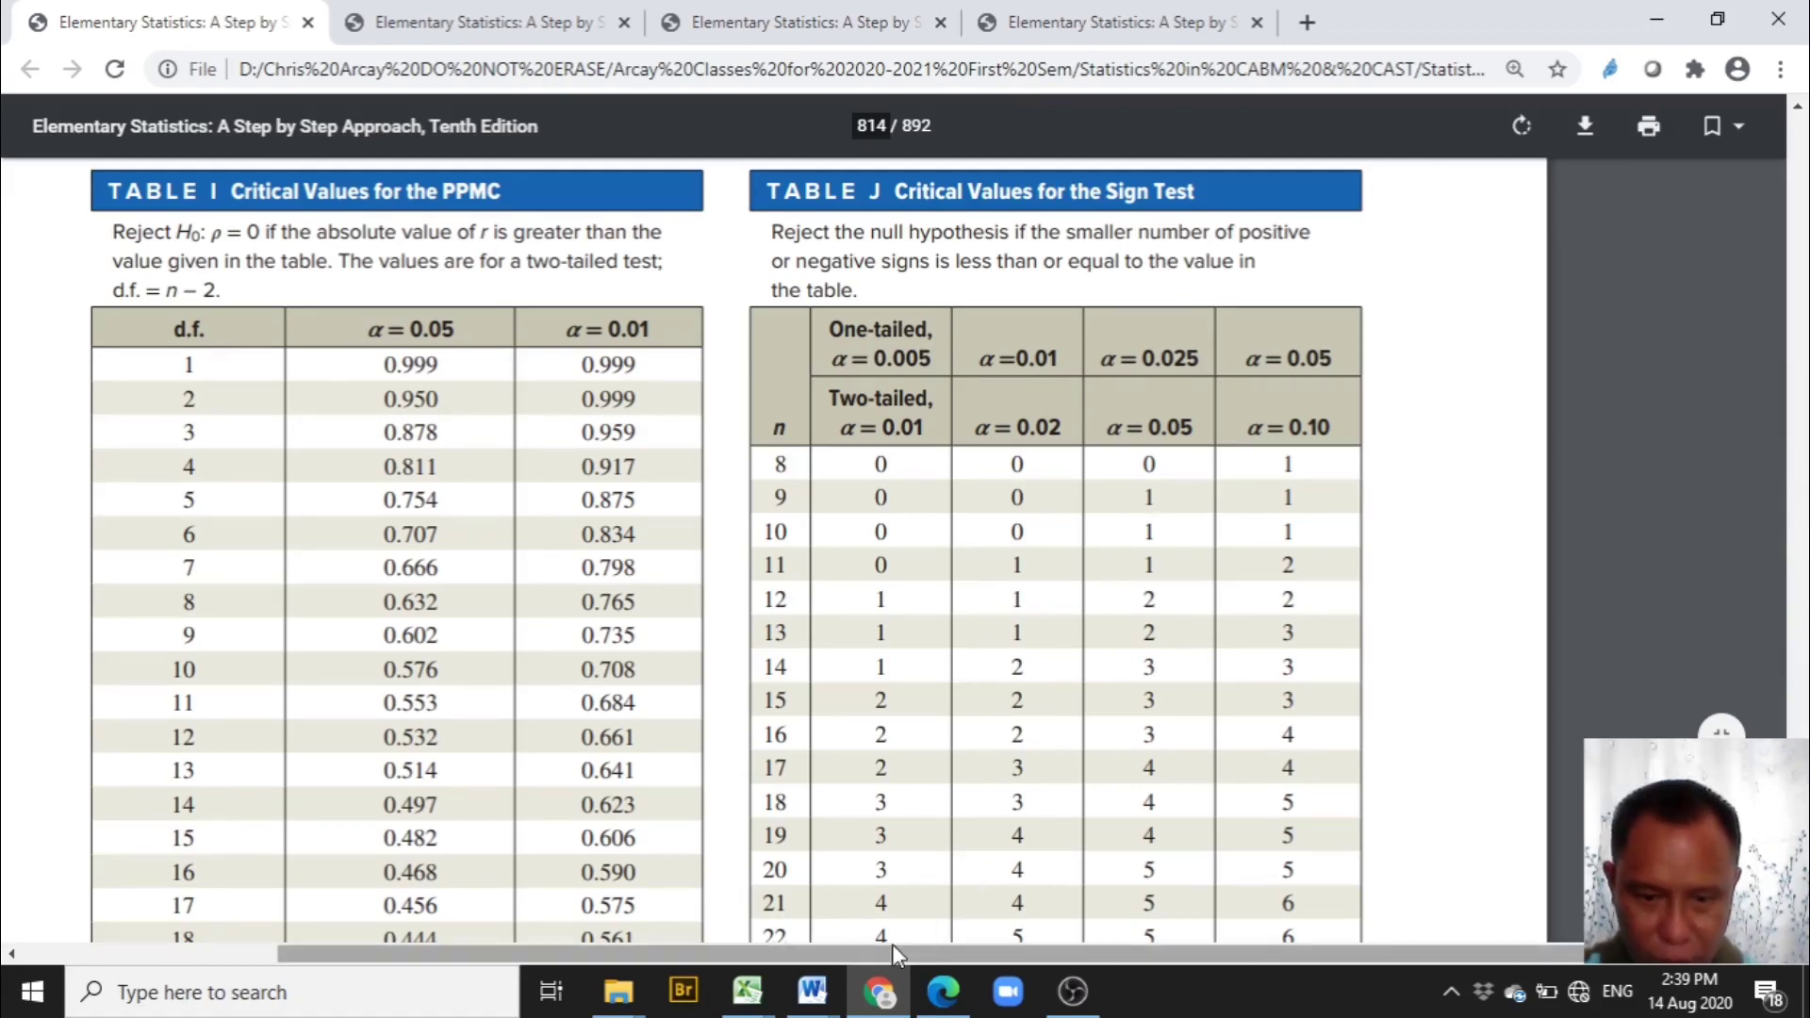
{"action": "left_click", "coordinate": [759, 995]}
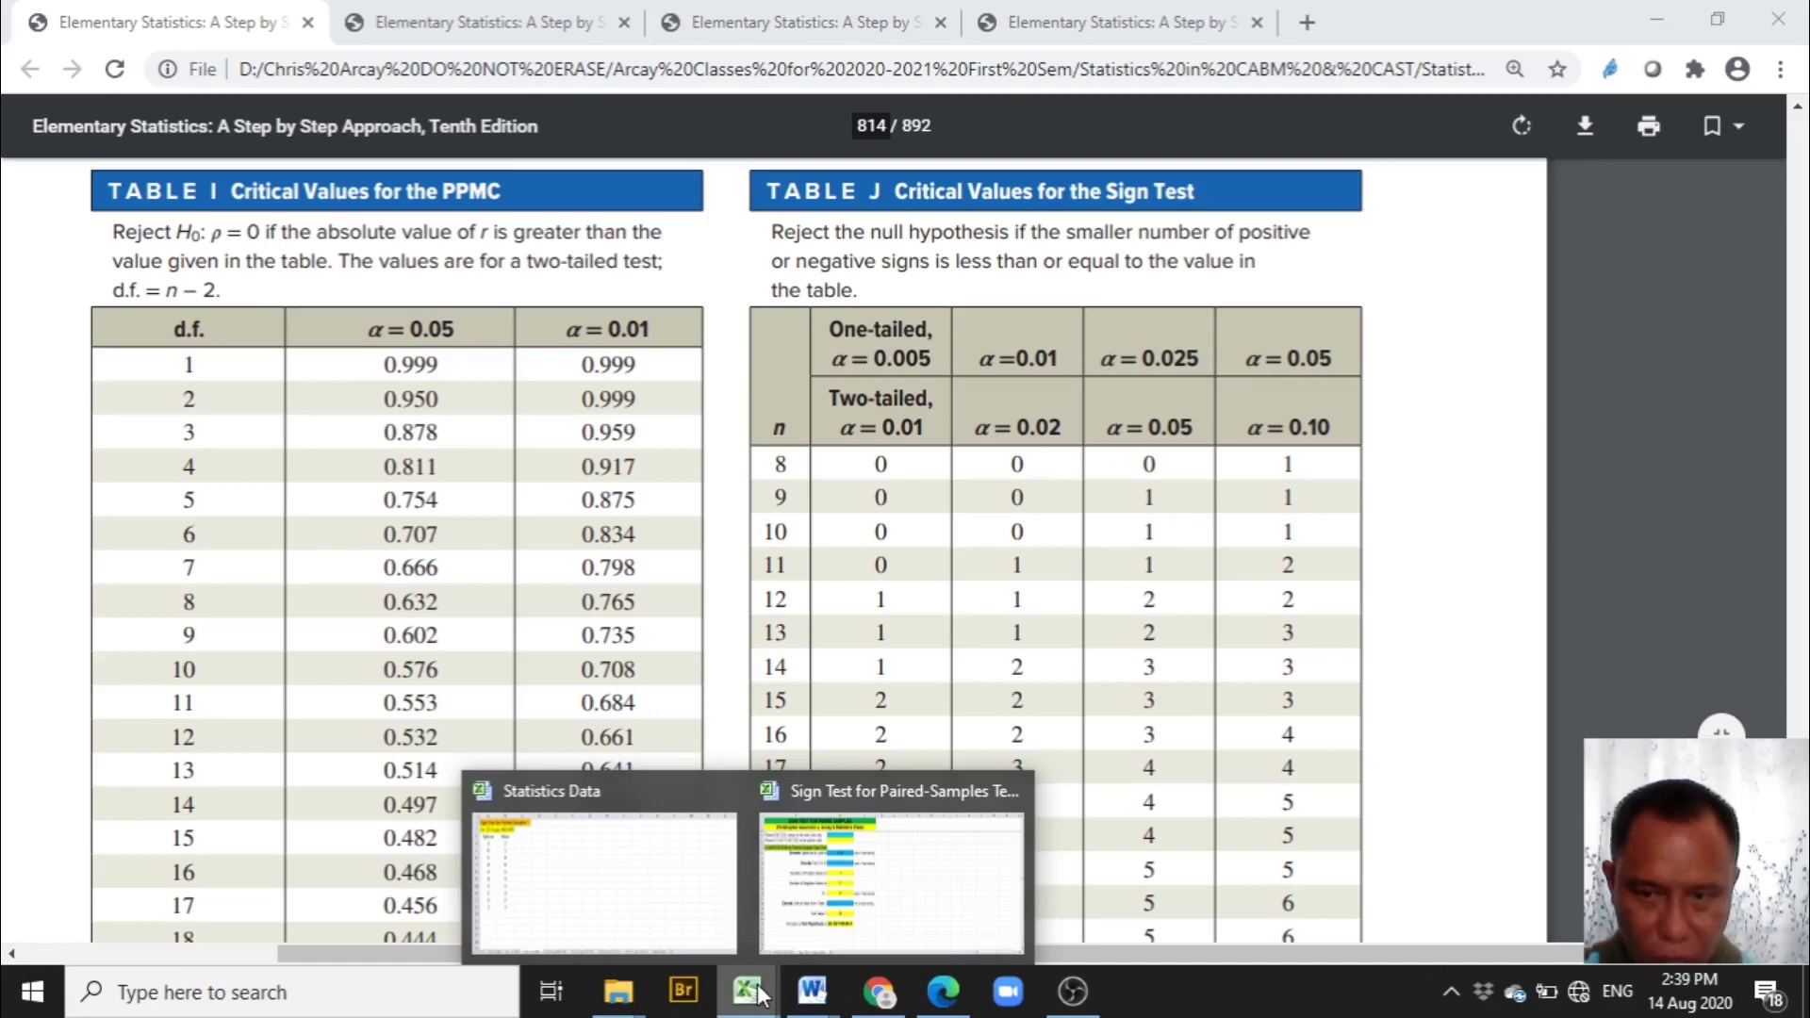
{"action": "left_click", "coordinate": [886, 919]}
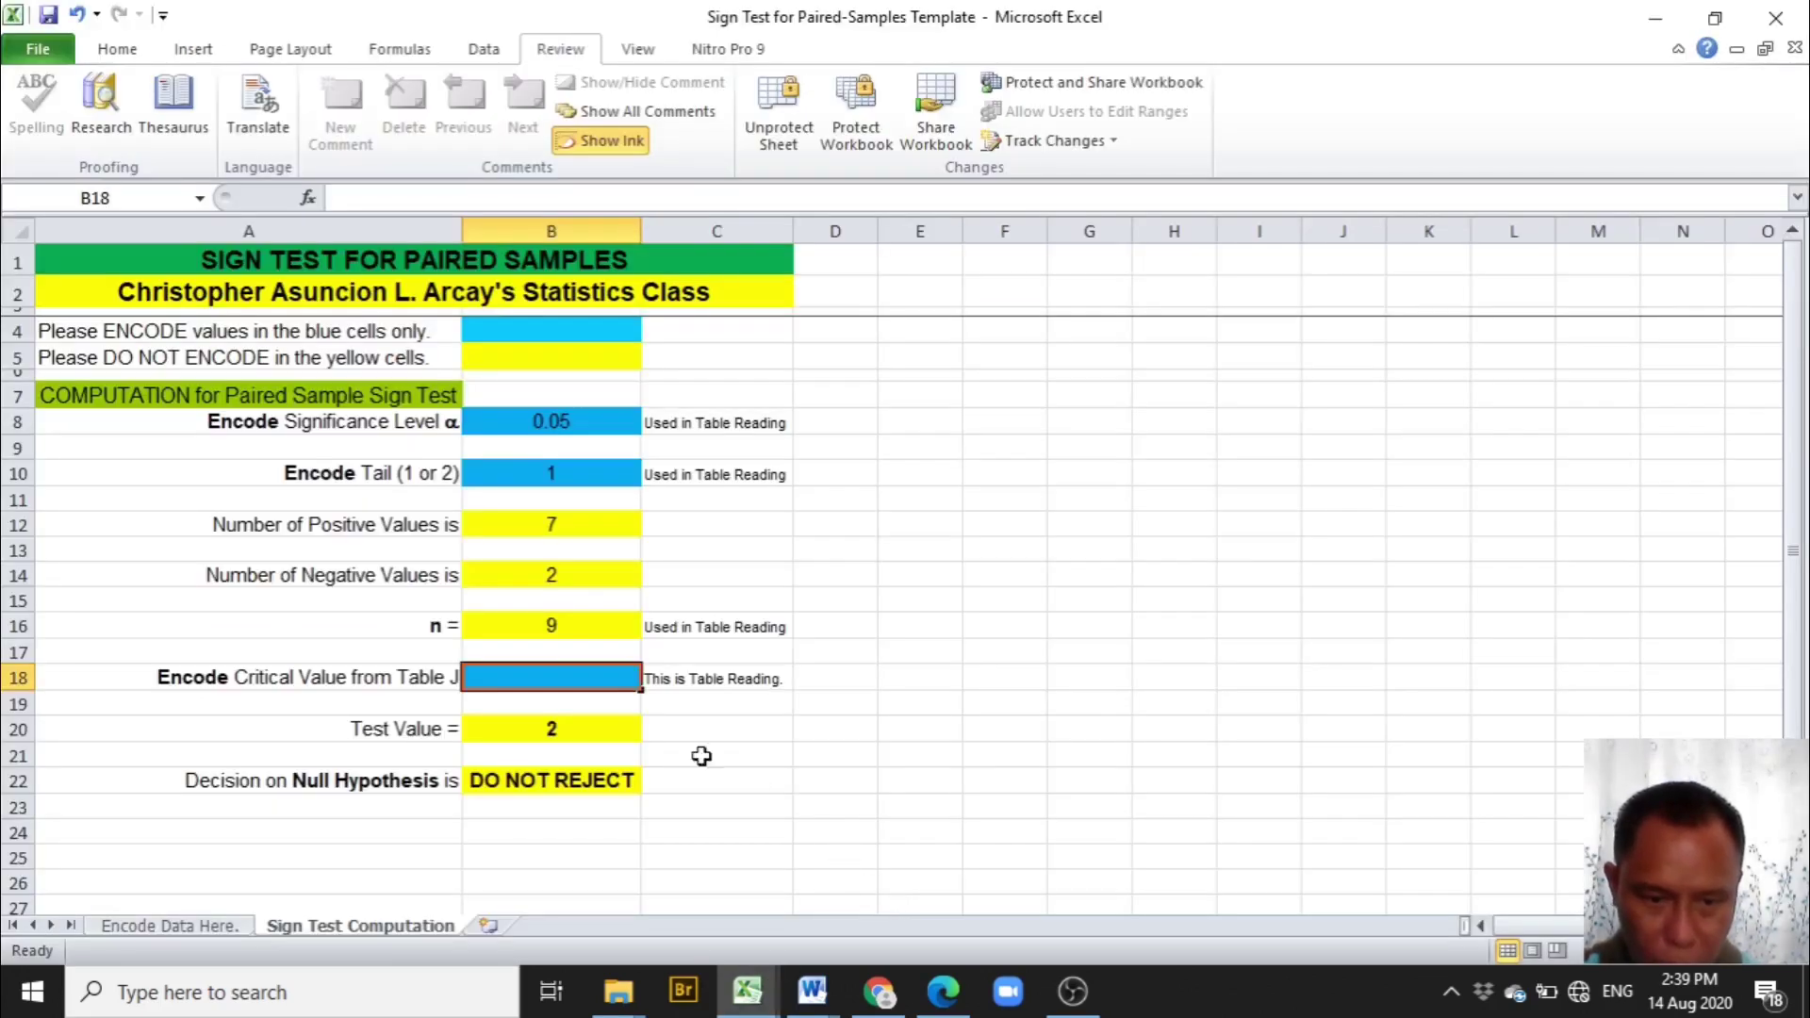
Enter 1 as the Table J critical value in cell B18.
{"action": "type", "text": "1"}
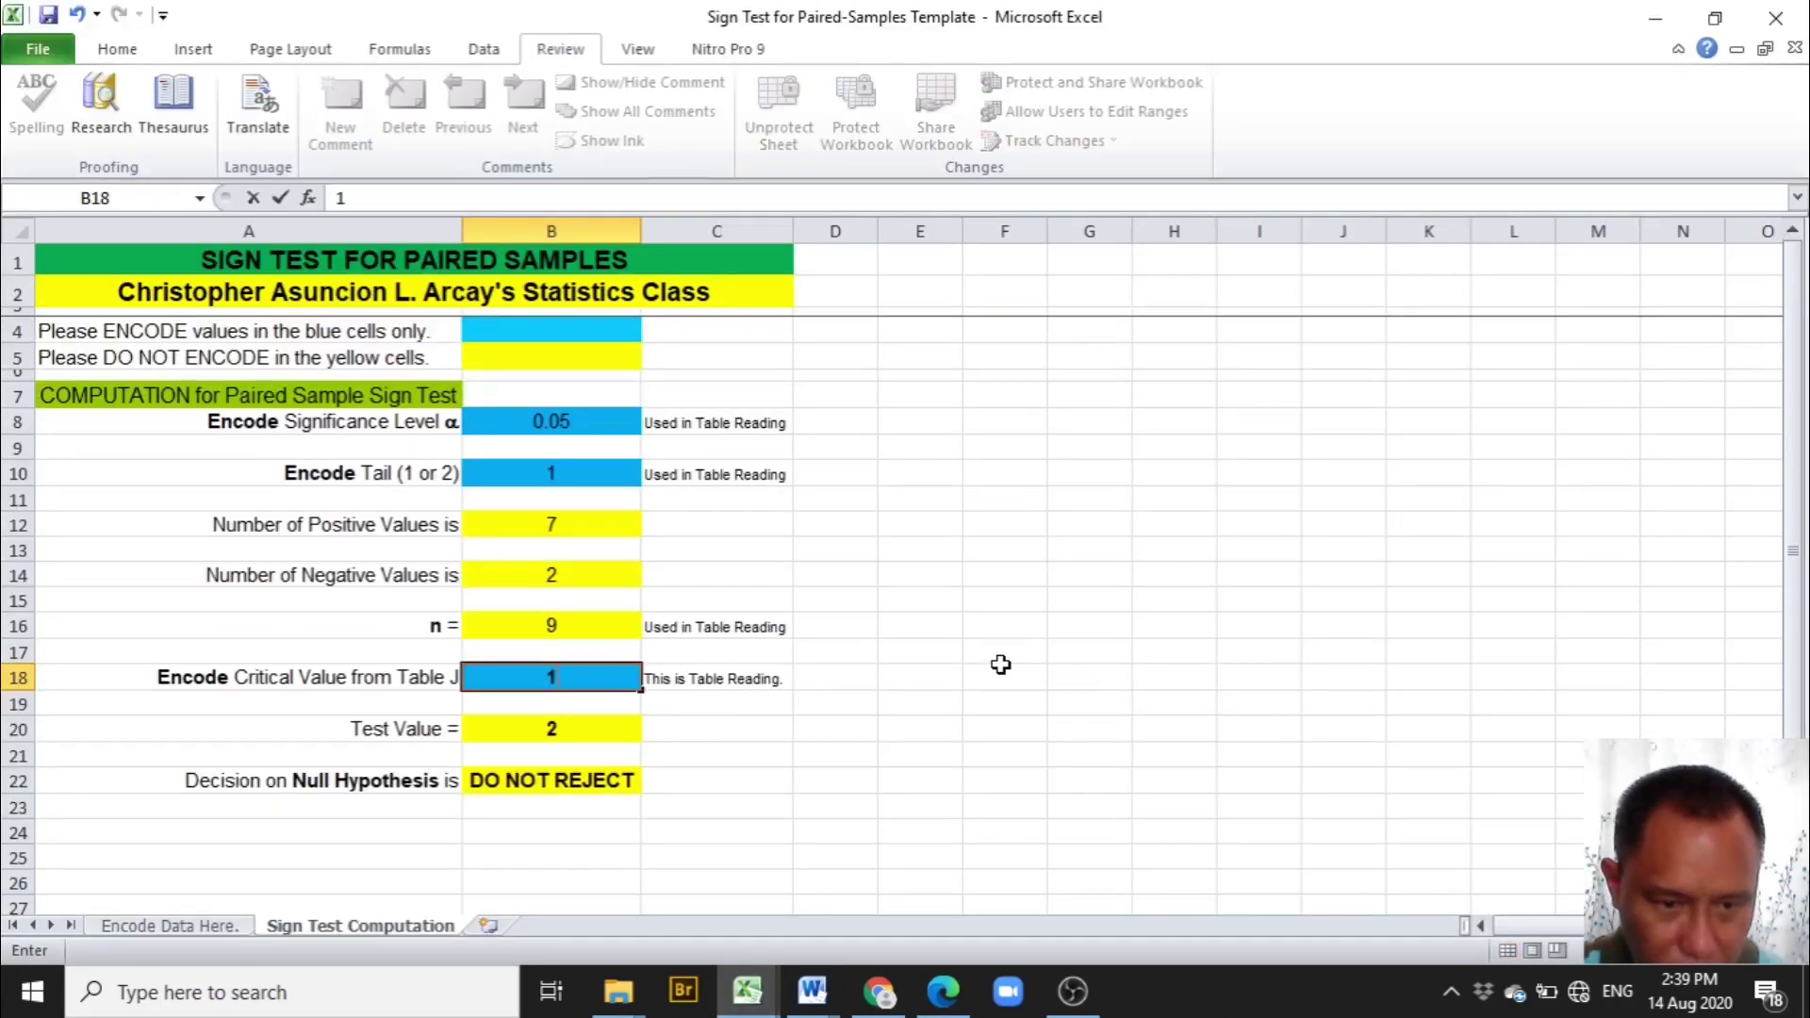
{"action": "key", "text": "Return"}
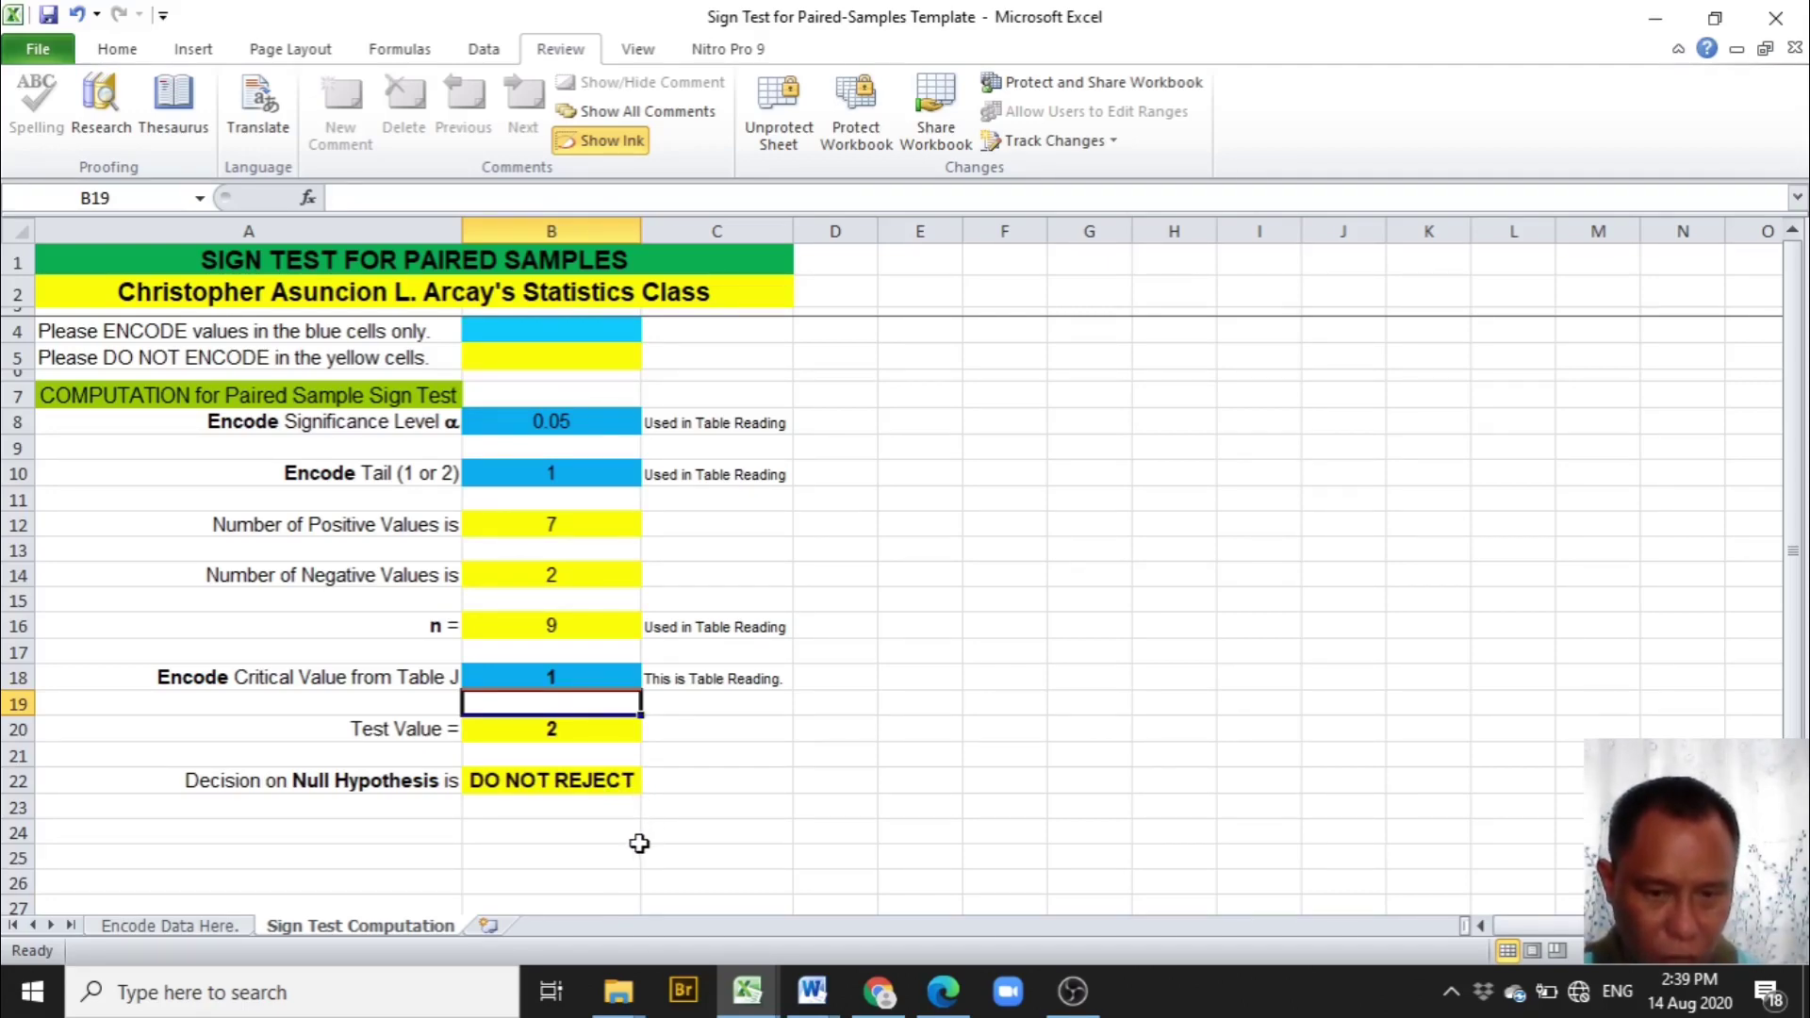
{"action": "left_click", "coordinate": [709, 877]}
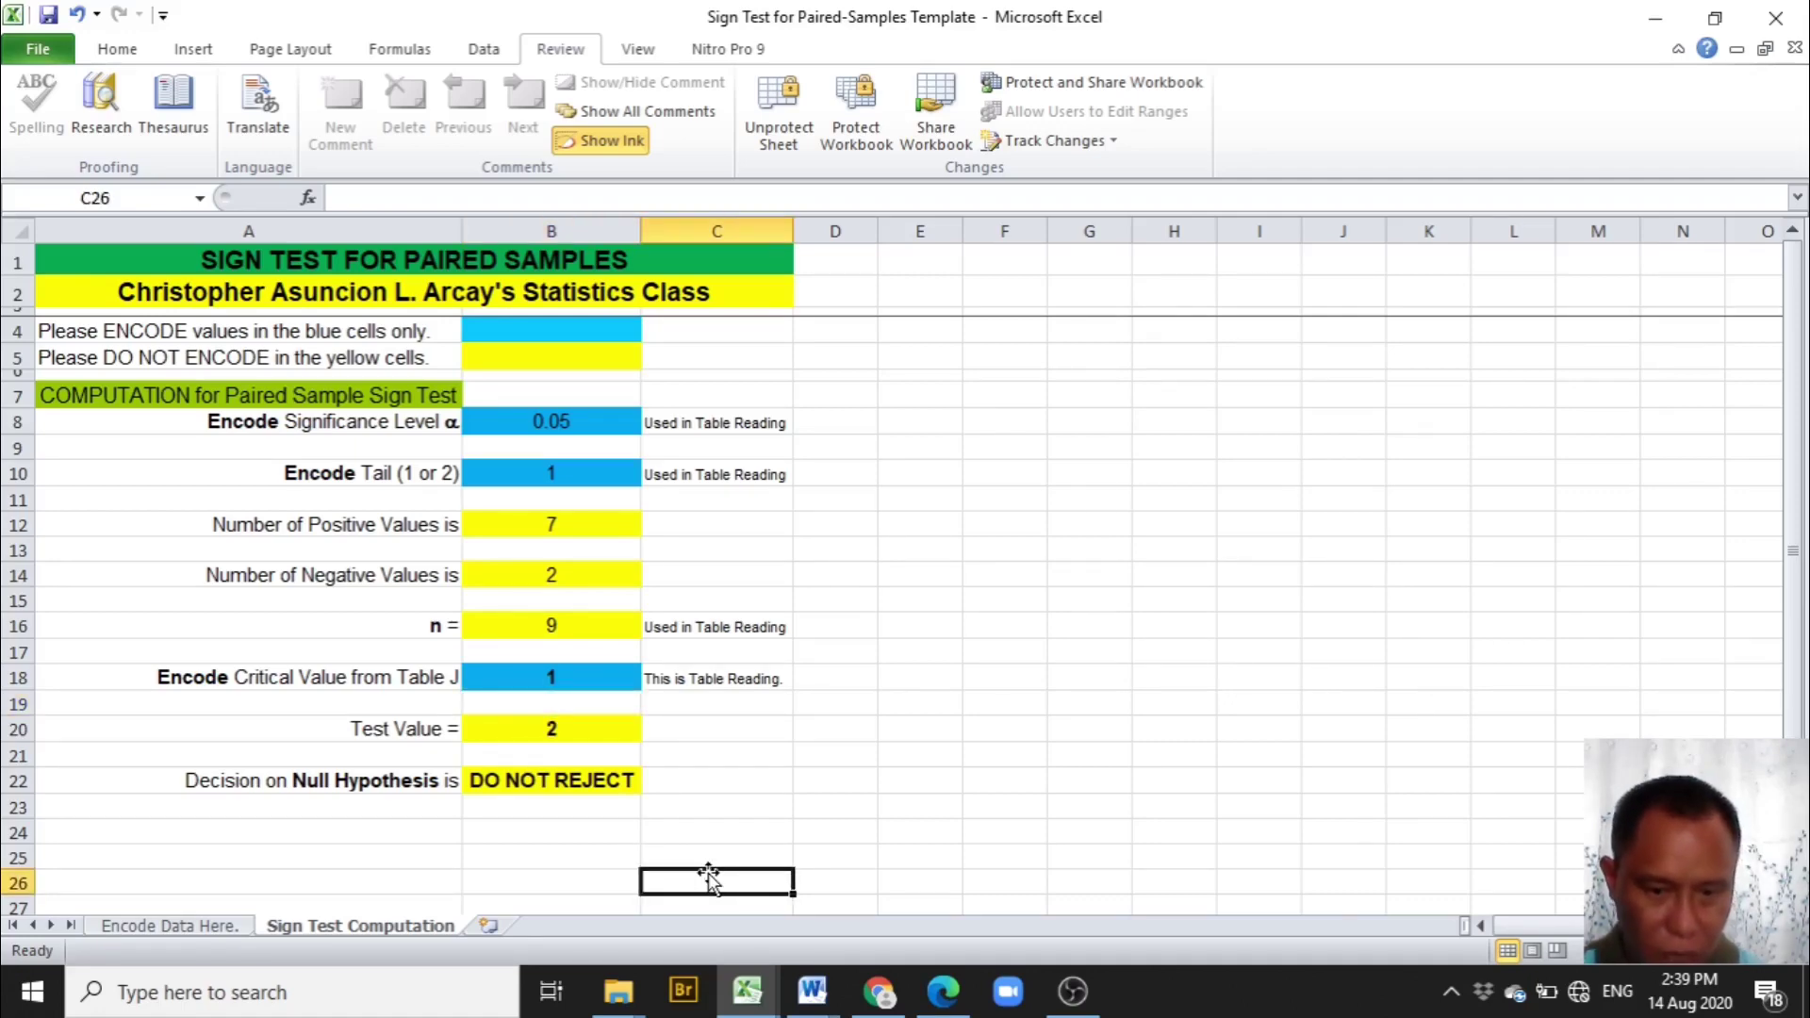